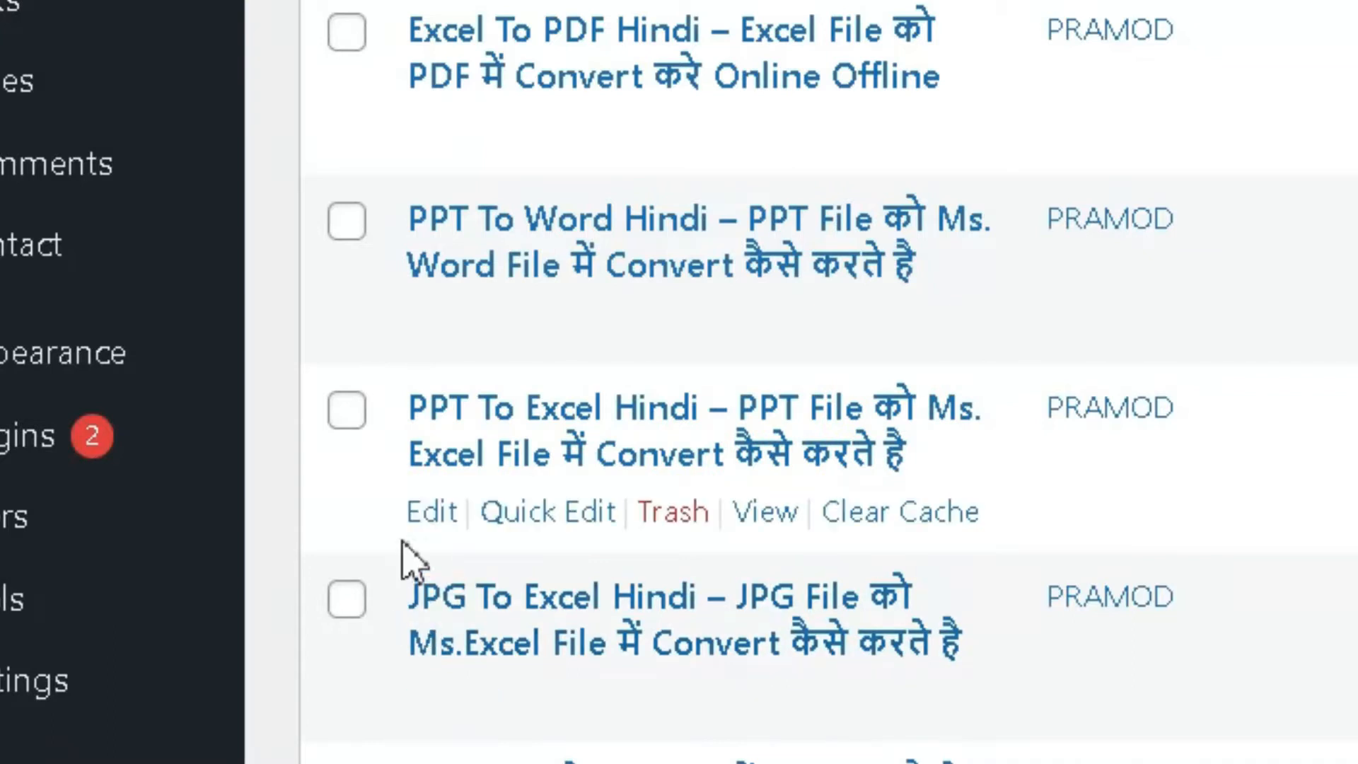
- Open the existing "PPT To Excel Hindi" post for editing in a new tab and look through its content
right_click(432, 511)
left_click(472, 548)
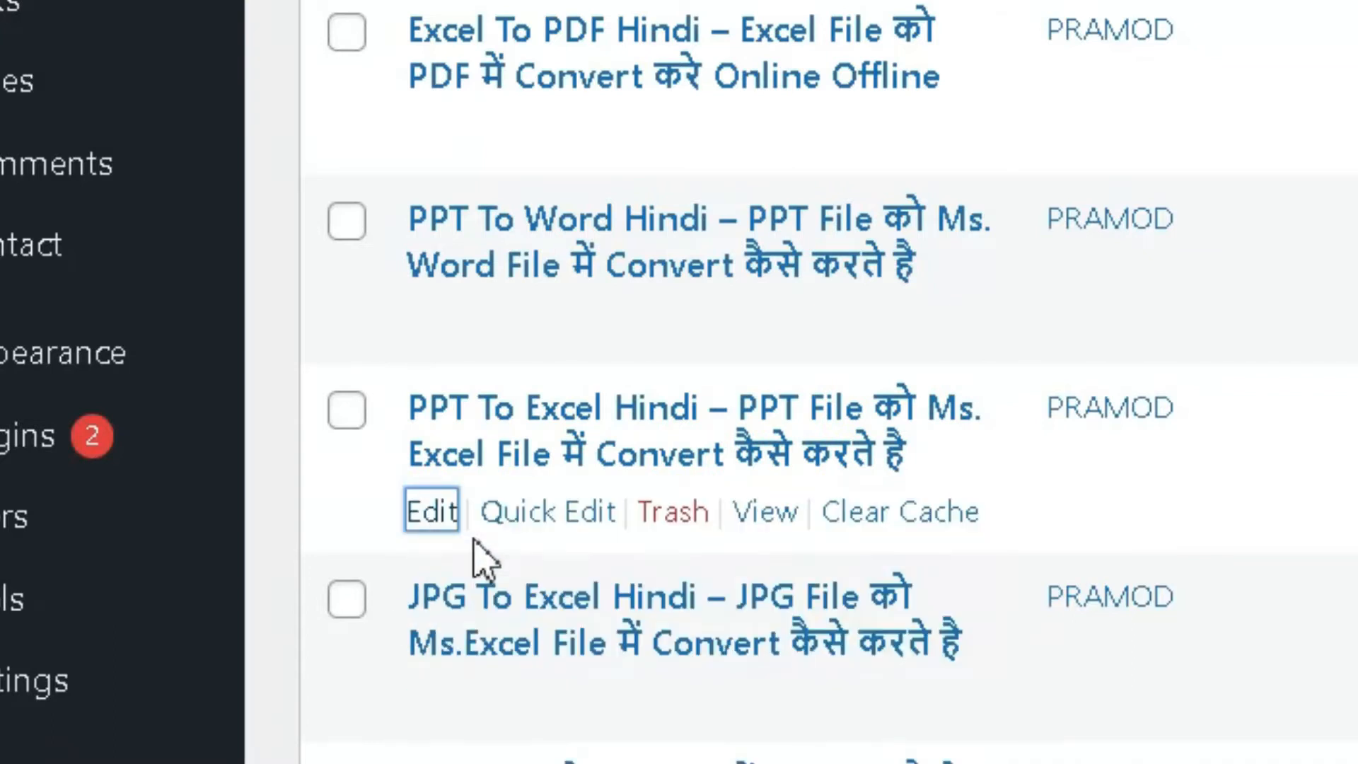
left_click(325, 7)
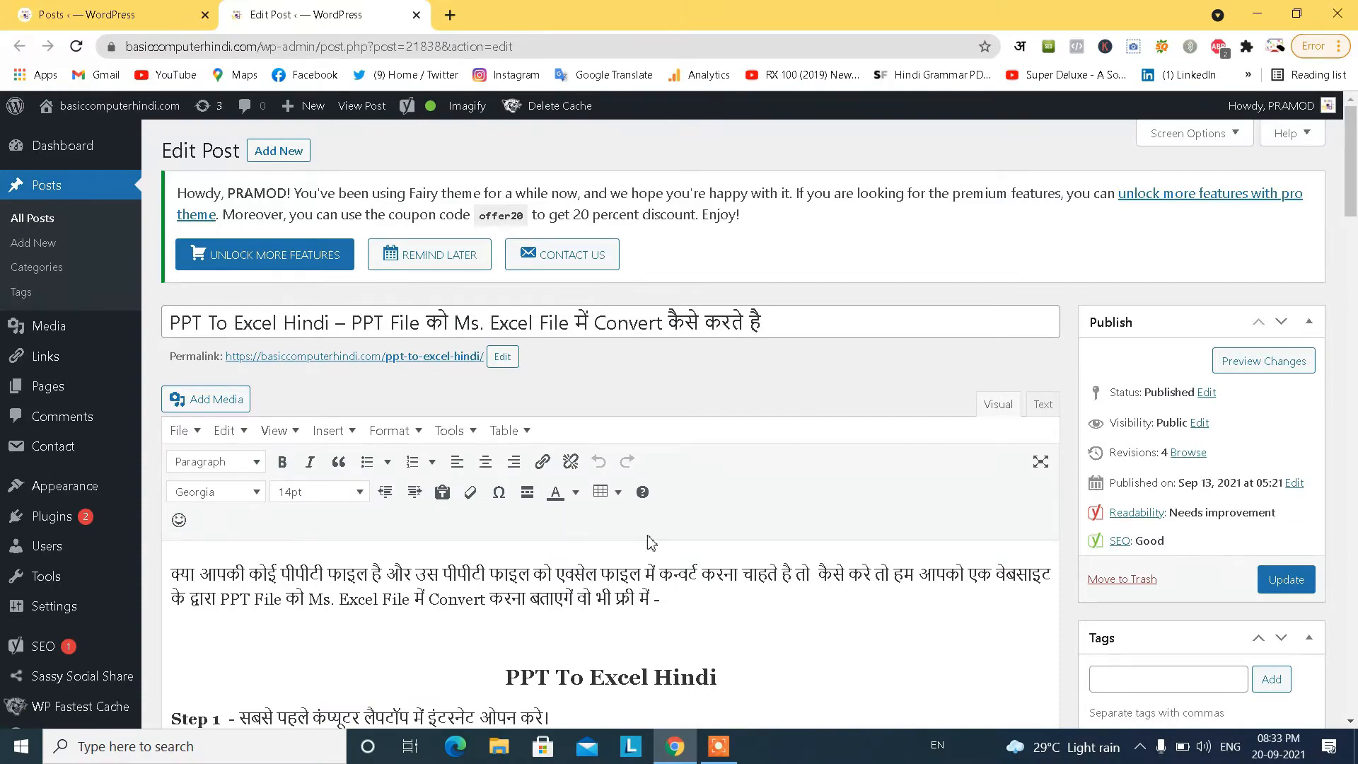
scroll(602, 393, "down", 15)
scroll(651, 543, "up", 15)
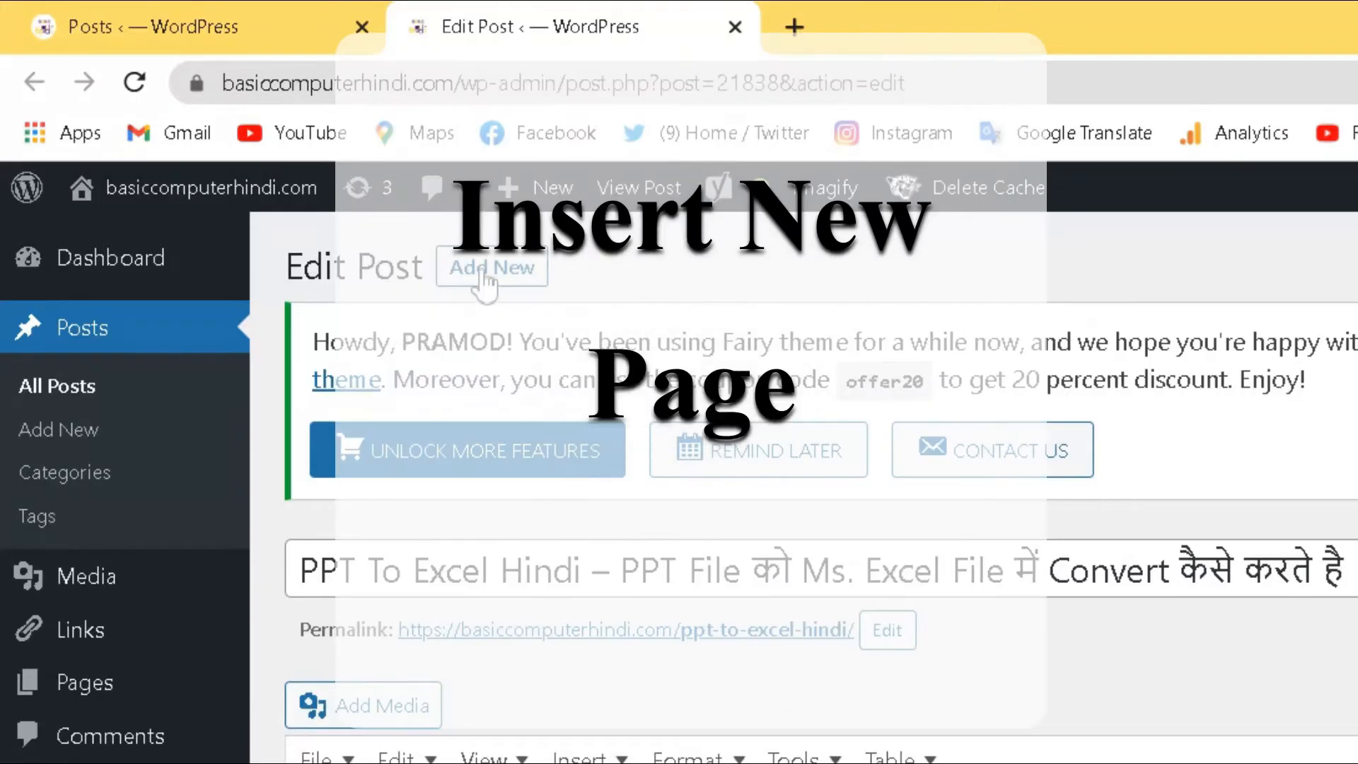
- Open a blank new post editor in a separate tab
right_click(524, 275)
left_click(531, 291)
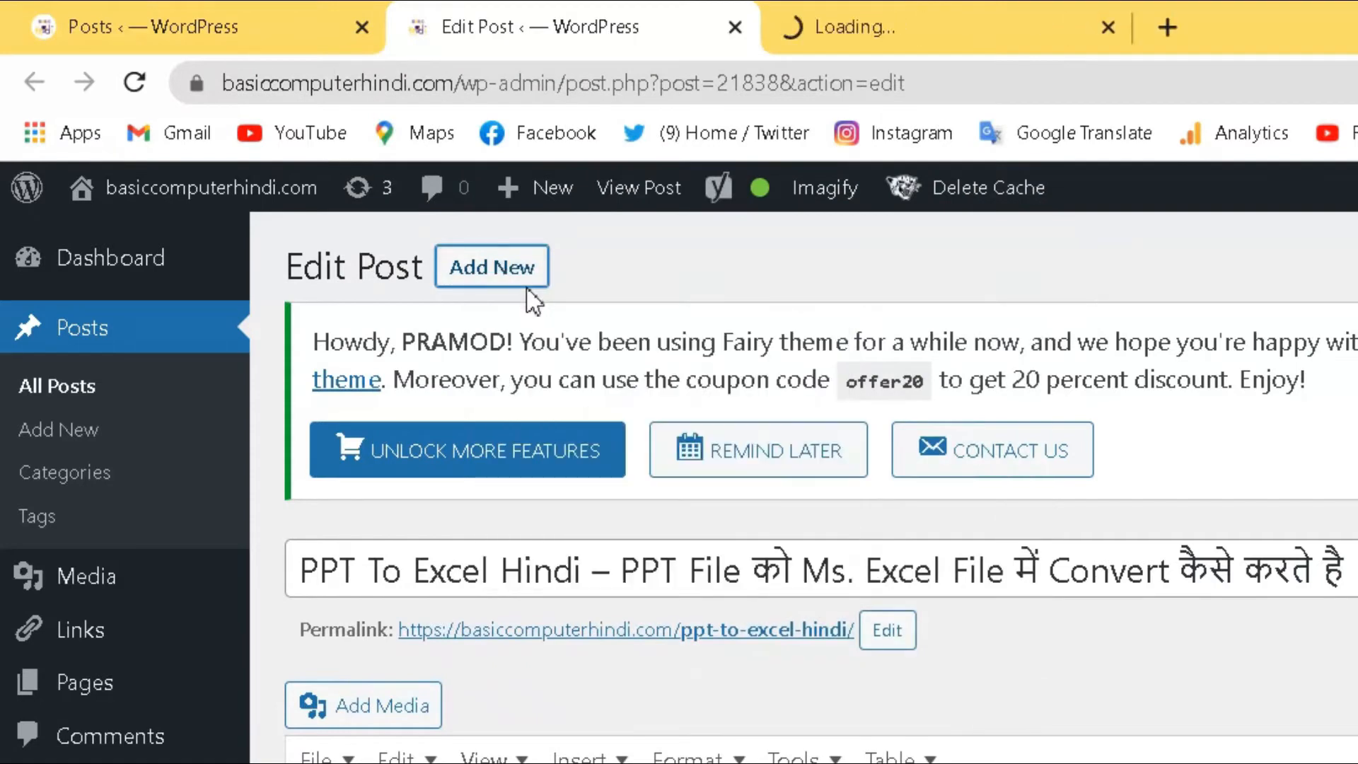
left_click(935, 27)
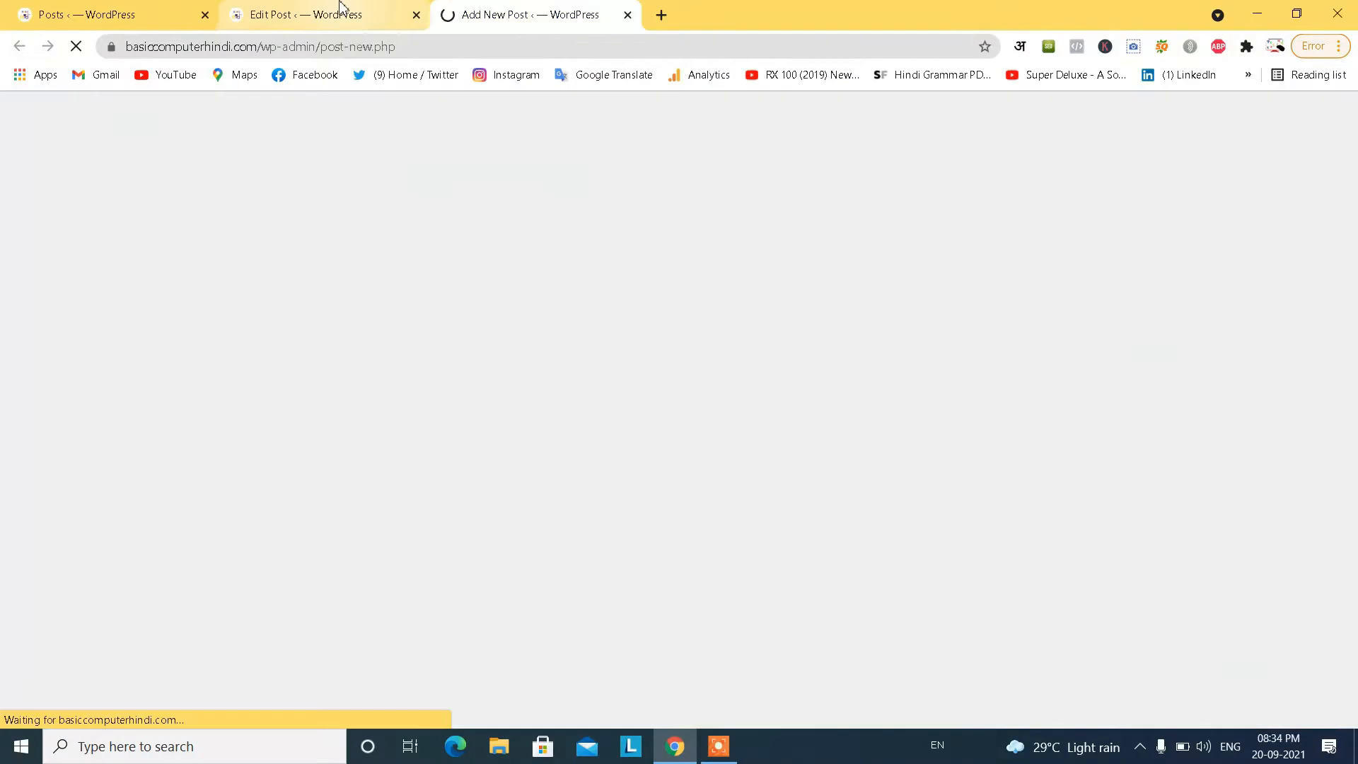
- Select and copy the entire body of the existing PPT To Excel post
left_click(605, 18)
scroll(767, 443, "down", 3)
left_click(767, 443)
key("ctrl+a")
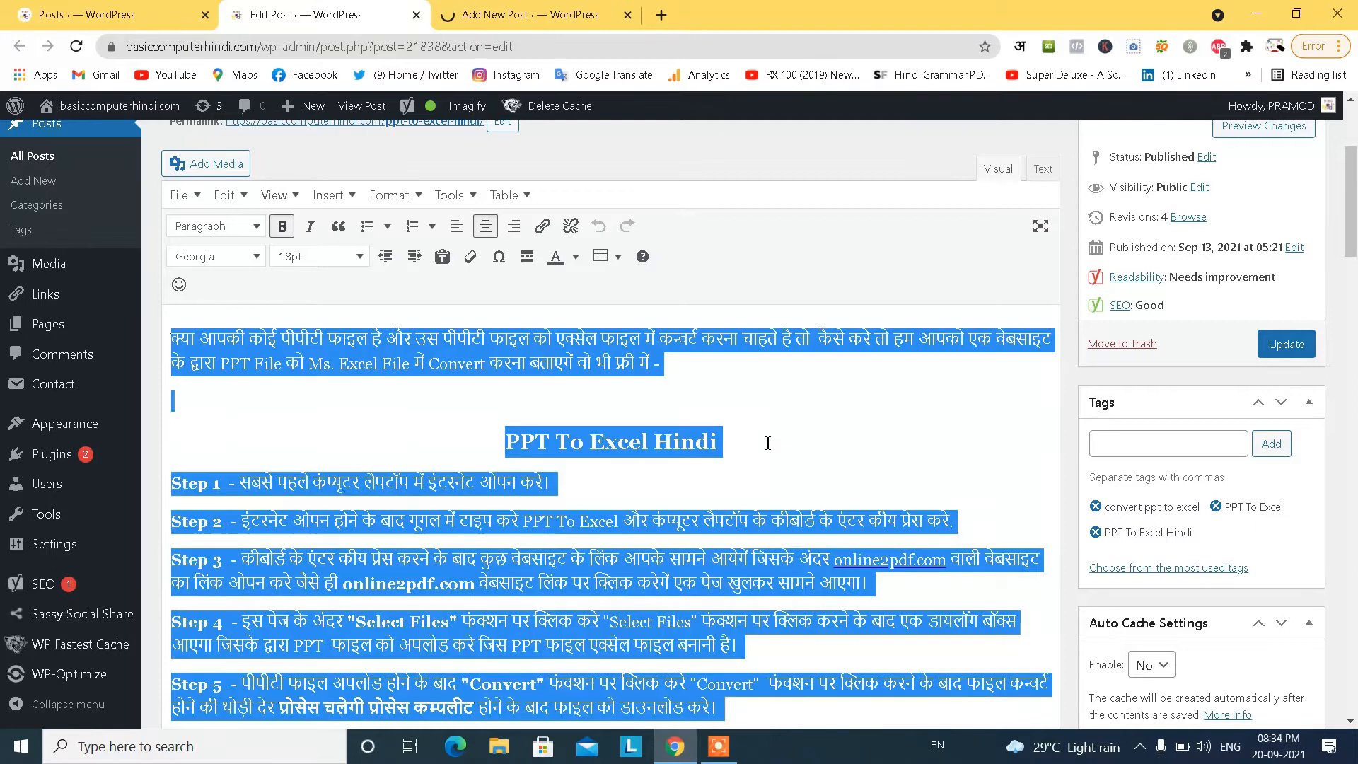
- Paste the copied article content into the body of the new post
left_click(635, 20)
scroll(574, 410, "down", 3)
right_click(579, 387)
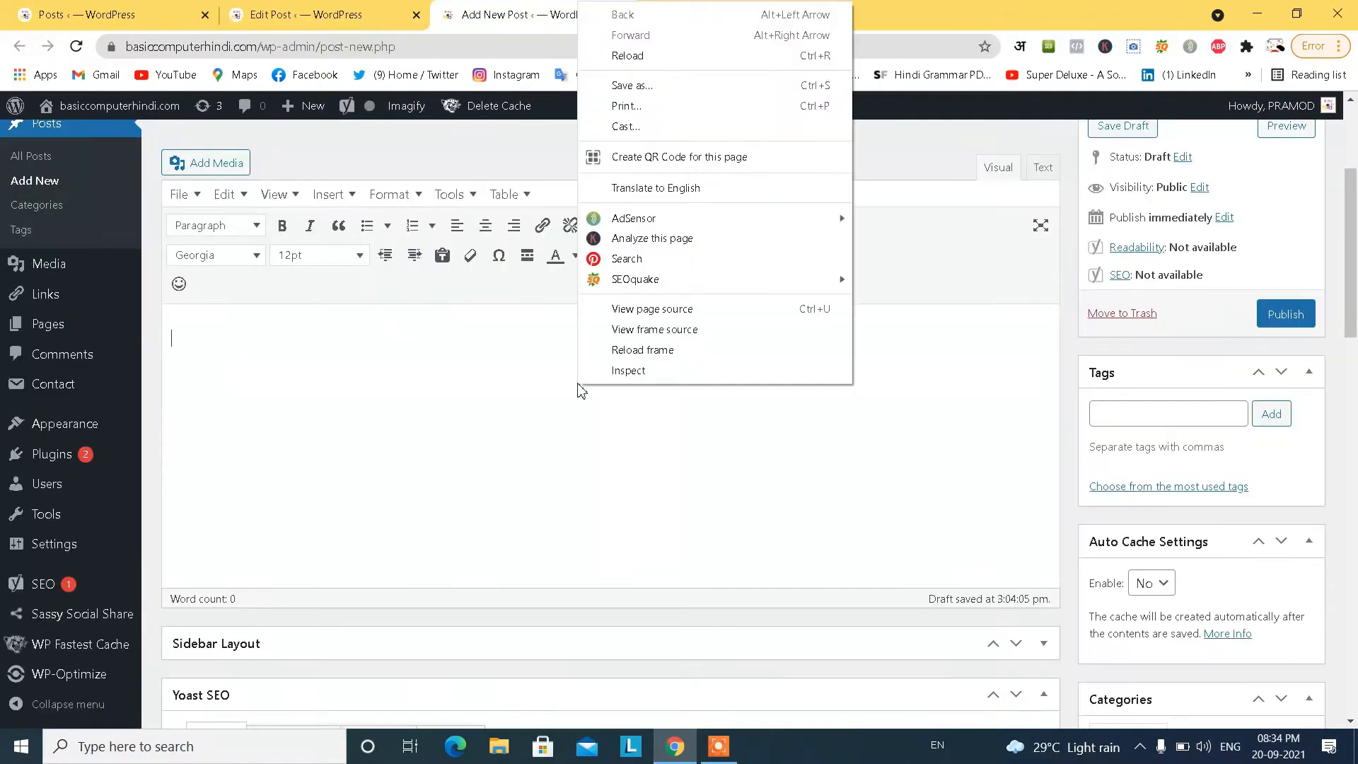
left_click(537, 323)
scroll(540, 354, "up", 3)
right_click(504, 578)
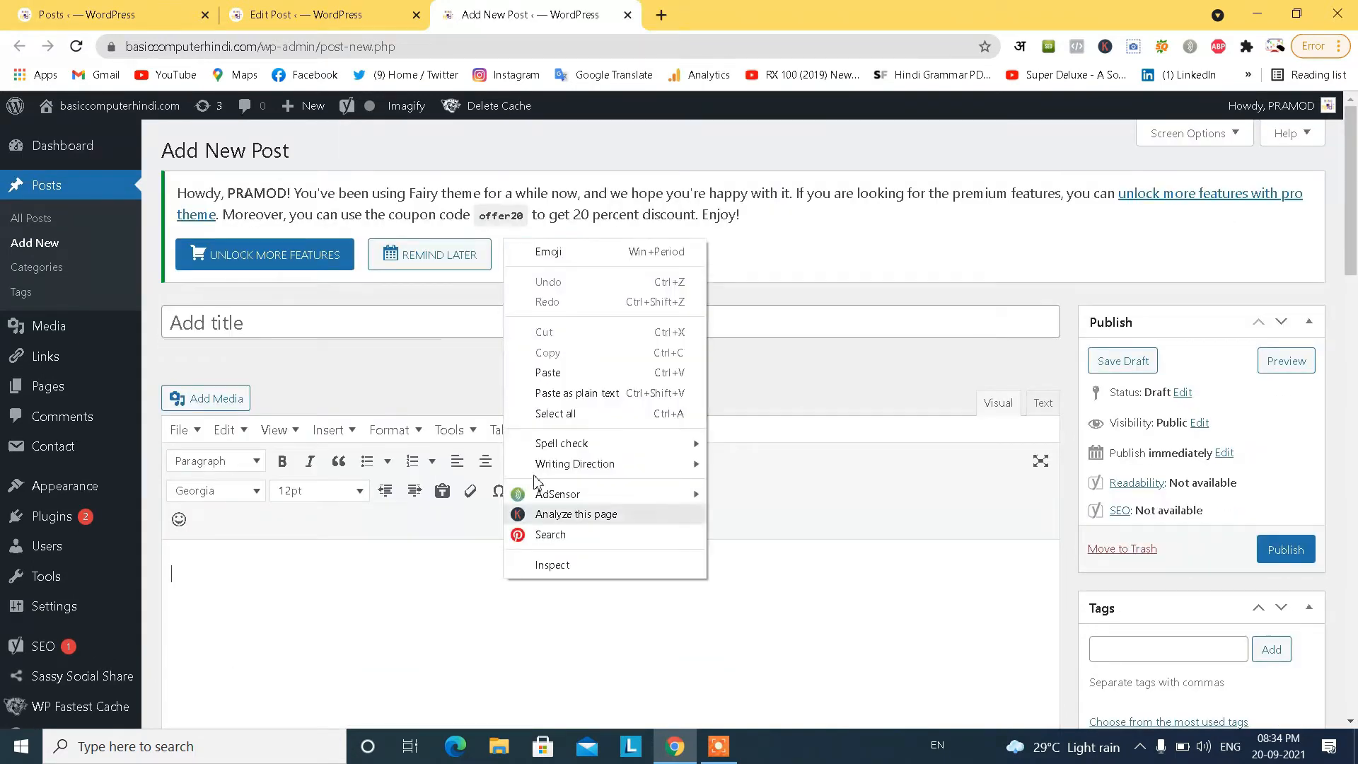
left_click(551, 381)
scroll(708, 410, "down", 3)
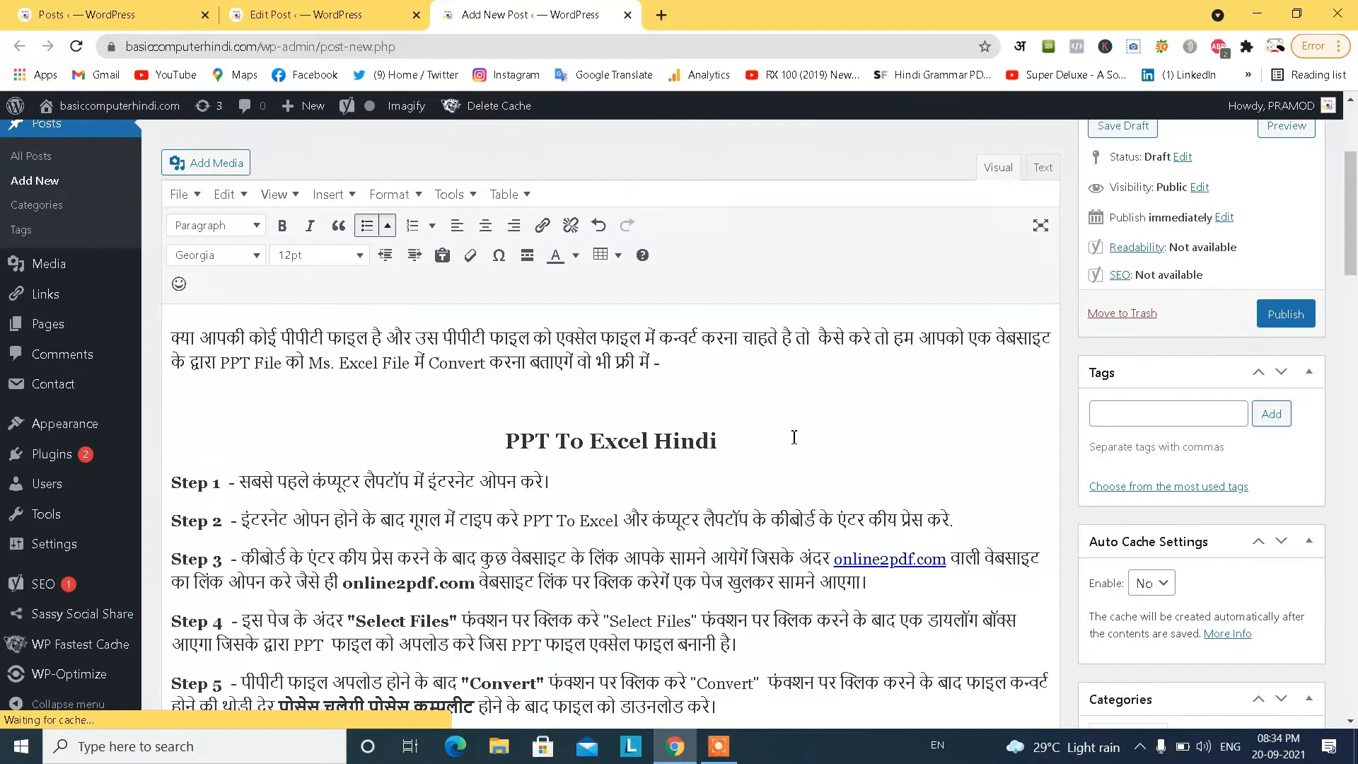
- Remove the centered "PPT To Excel Hindi" heading above Step 1 in the new post's body, leaving a blank line
left_click_drag(794, 437, 505, 438)
key("BackSpace")
key("BackSpace")
key("BackSpace")
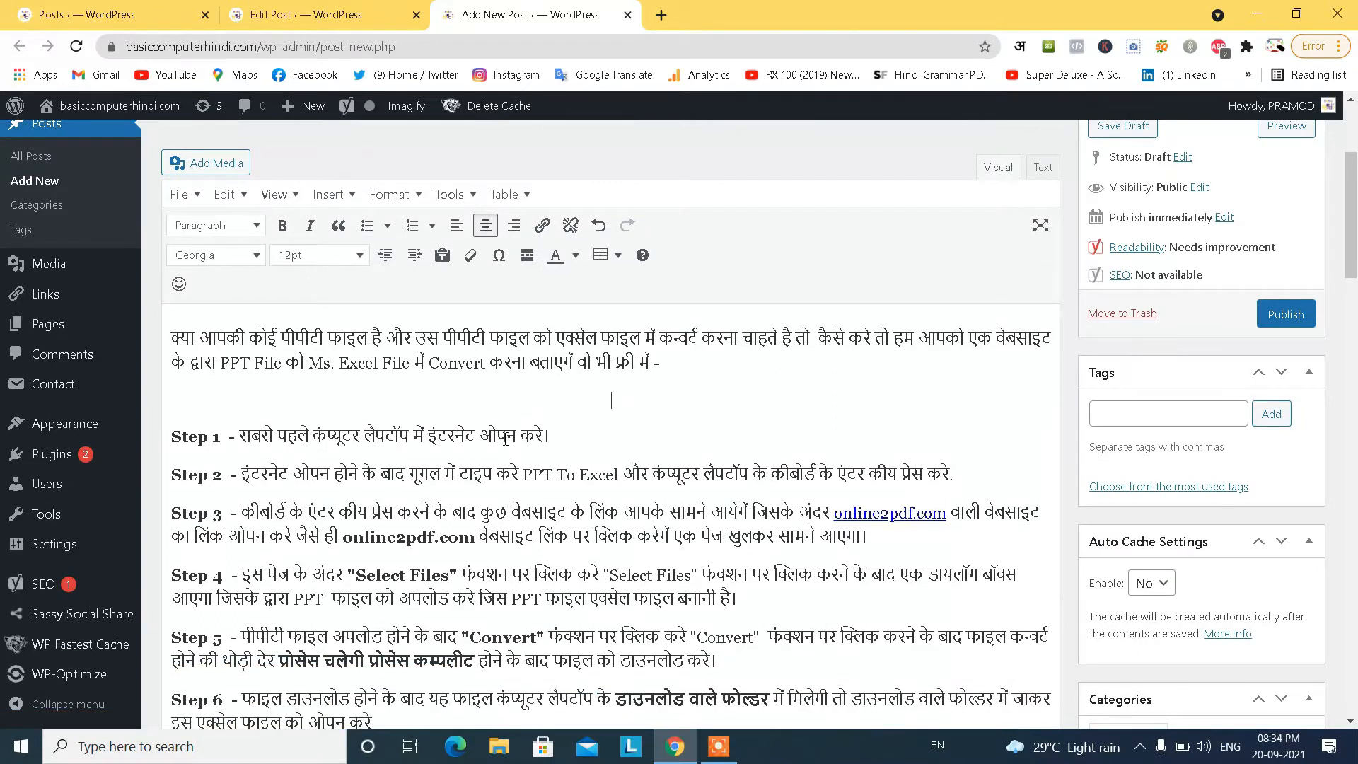
key("Return")
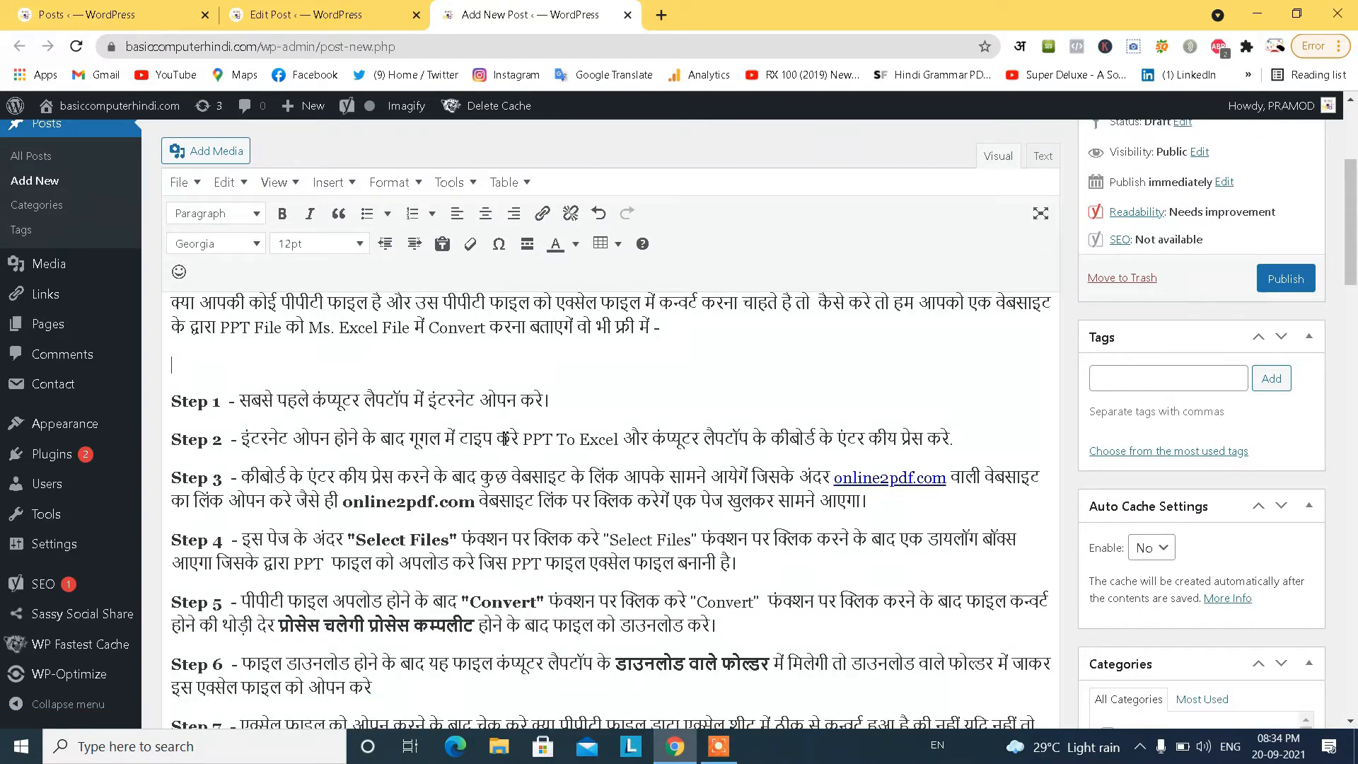
scroll(516, 457, "down", 10)
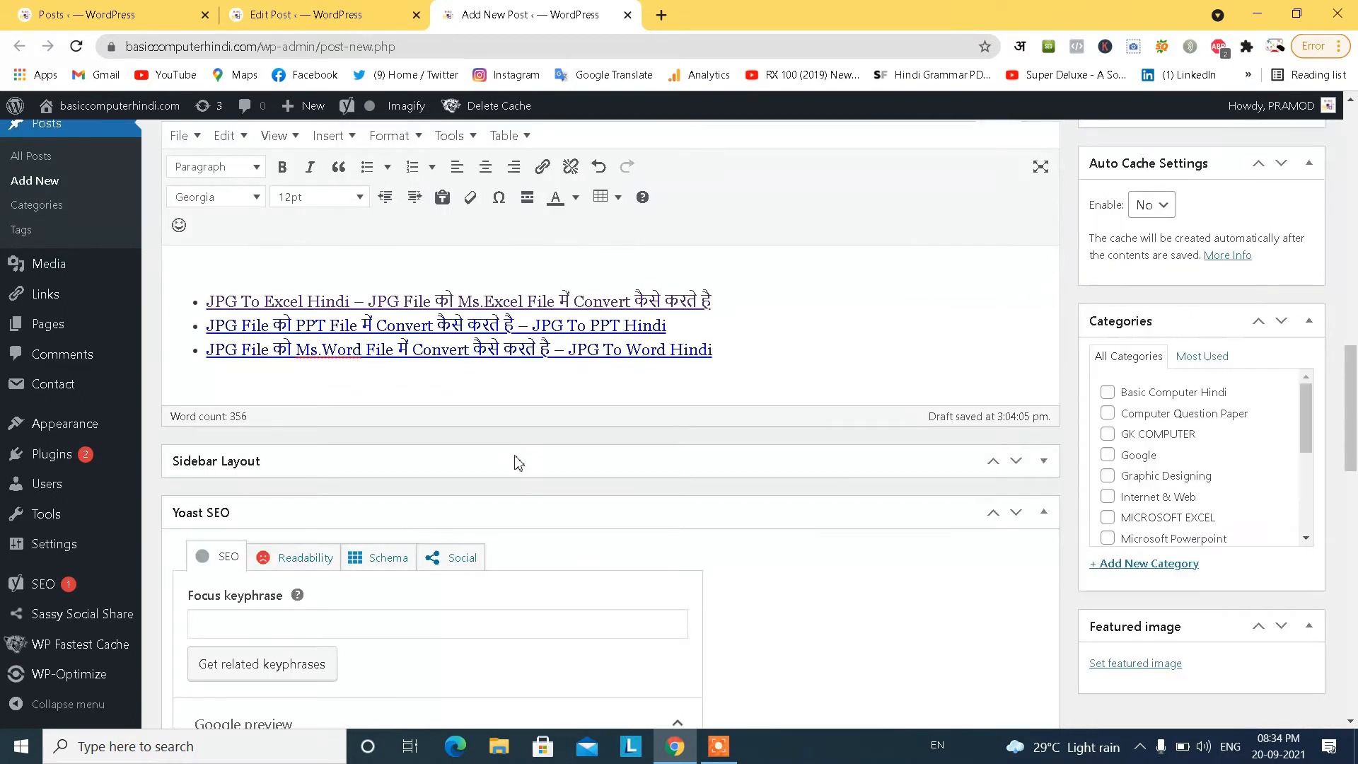
scroll(517, 460, "up", 12)
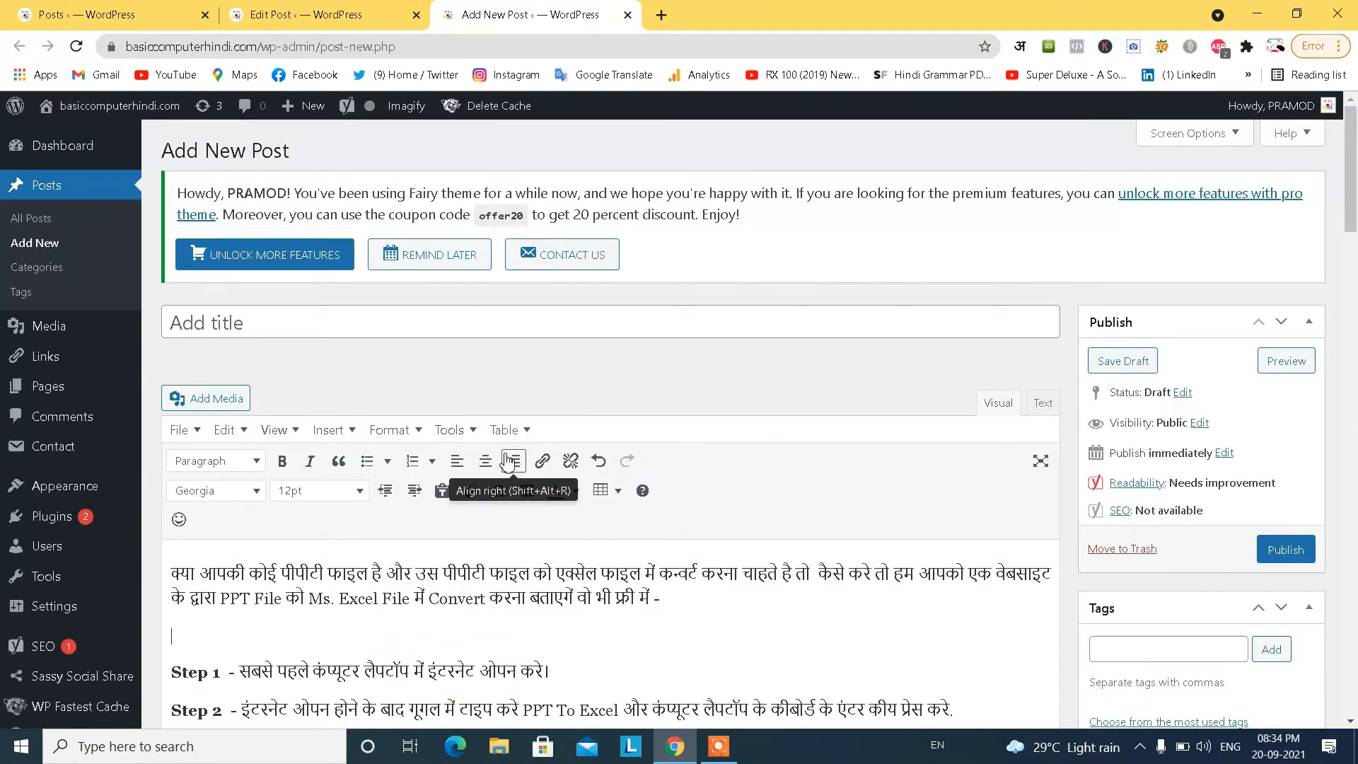
- Copy the full title of the existing PPT To Excel post into the new post's title
left_click(322, 14)
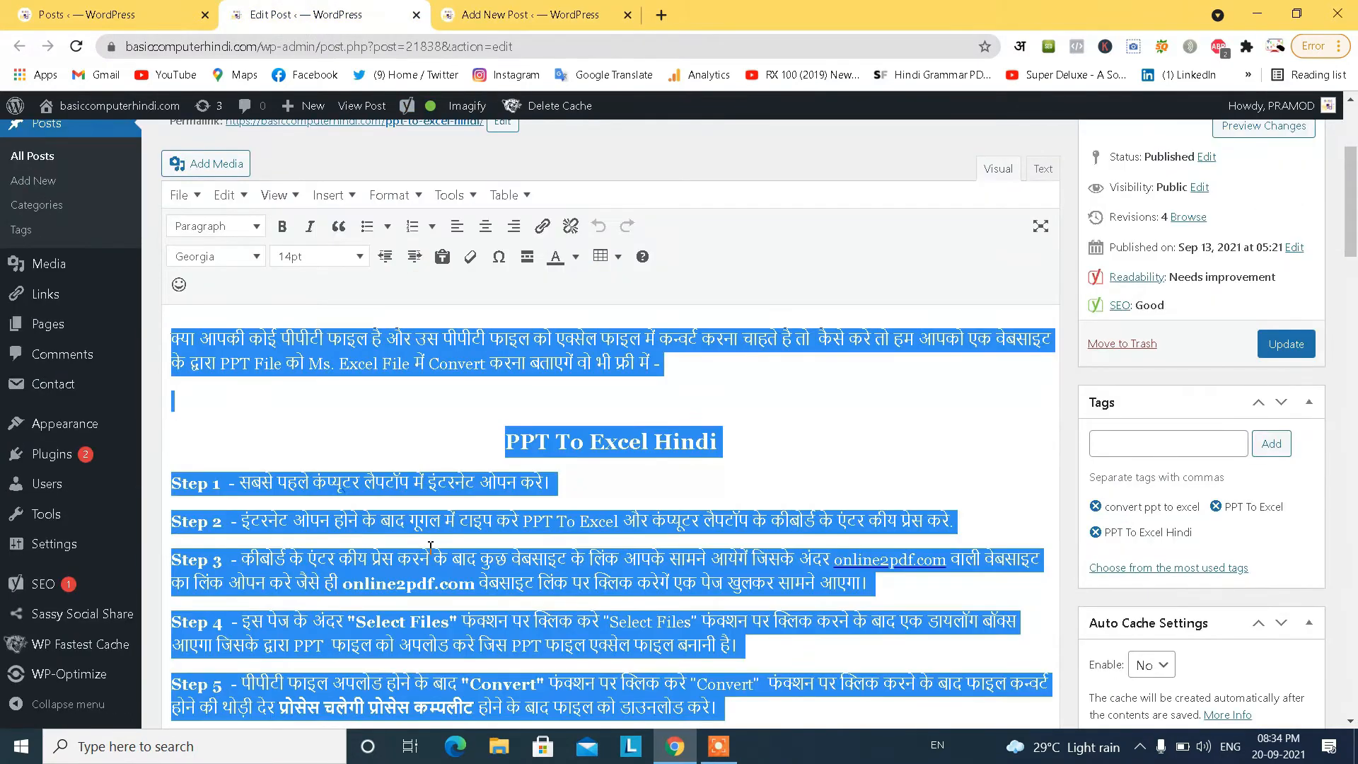
scroll(430, 546, "up", 4)
left_click(424, 330)
key("ctrl+a")
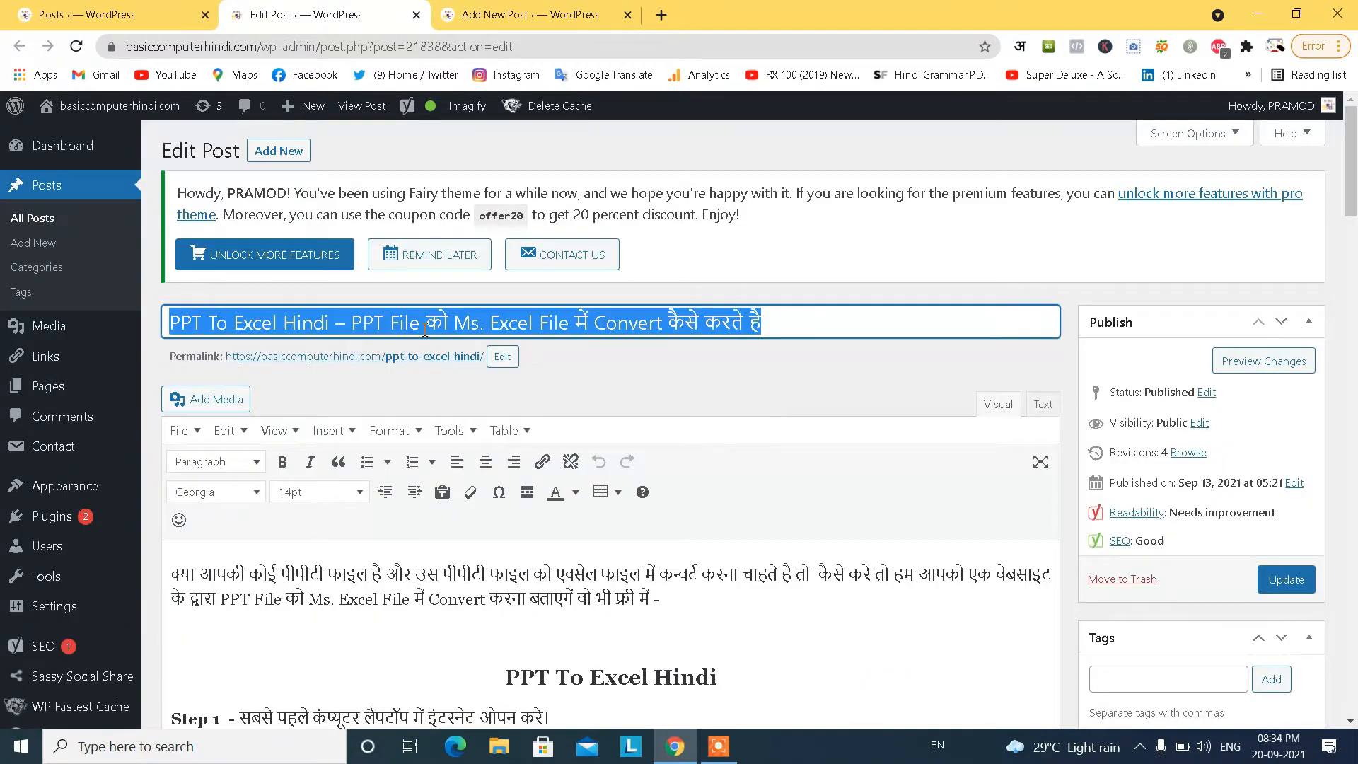
right_click(424, 330)
left_click(442, 410)
left_click(461, 7)
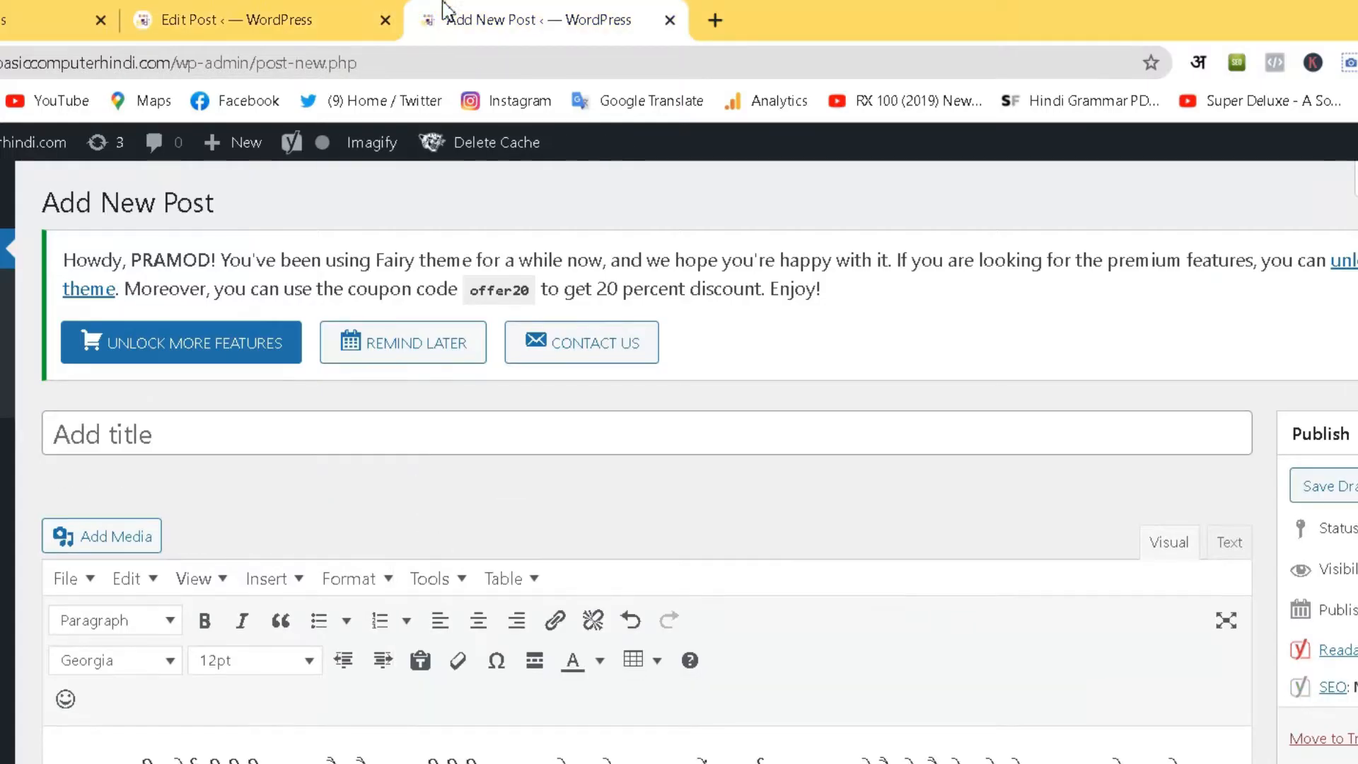
left_click(351, 415)
right_click(351, 417)
left_click(439, 605)
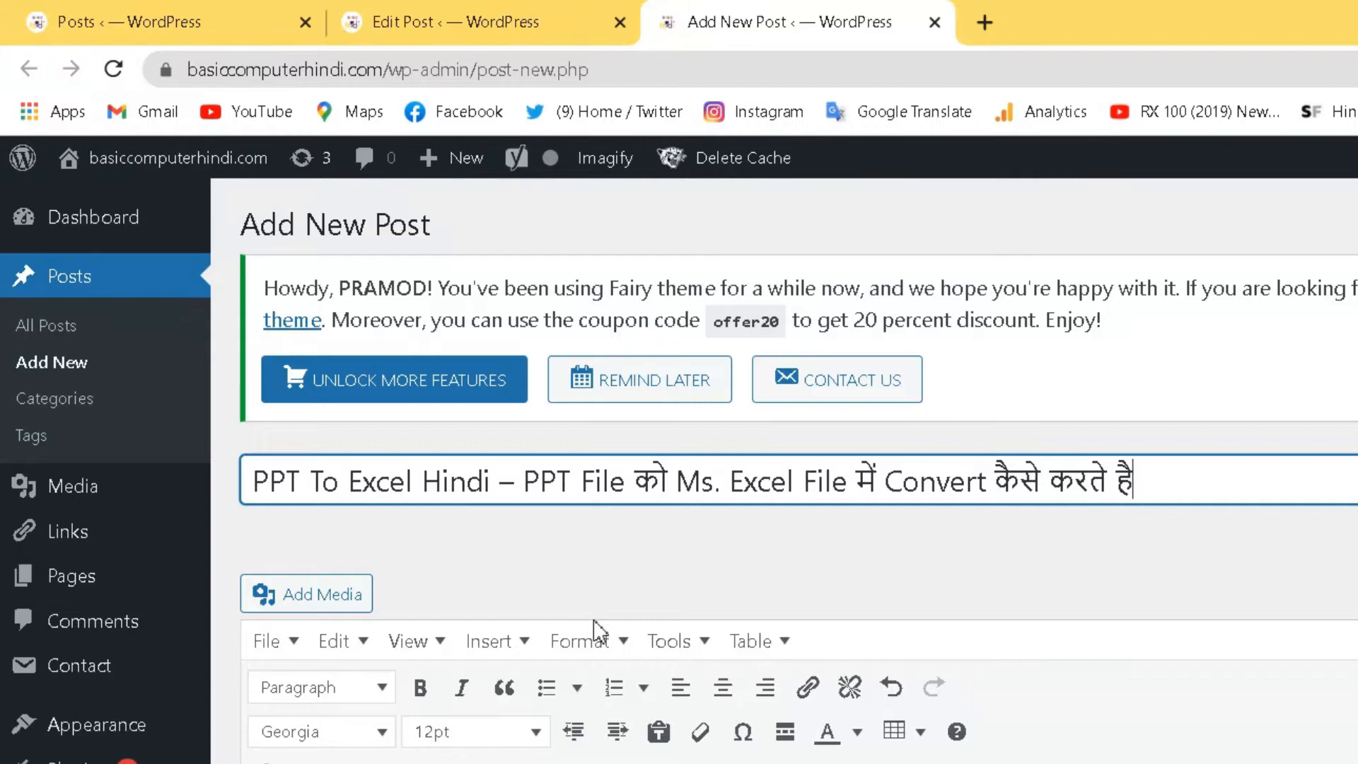
- Copy "PPT To Excel Hindi" from the title, search Google for it in a new tab, and check the blog's ranking
left_click_drag(492, 483, 252, 486)
right_click(269, 483)
left_click(304, 567)
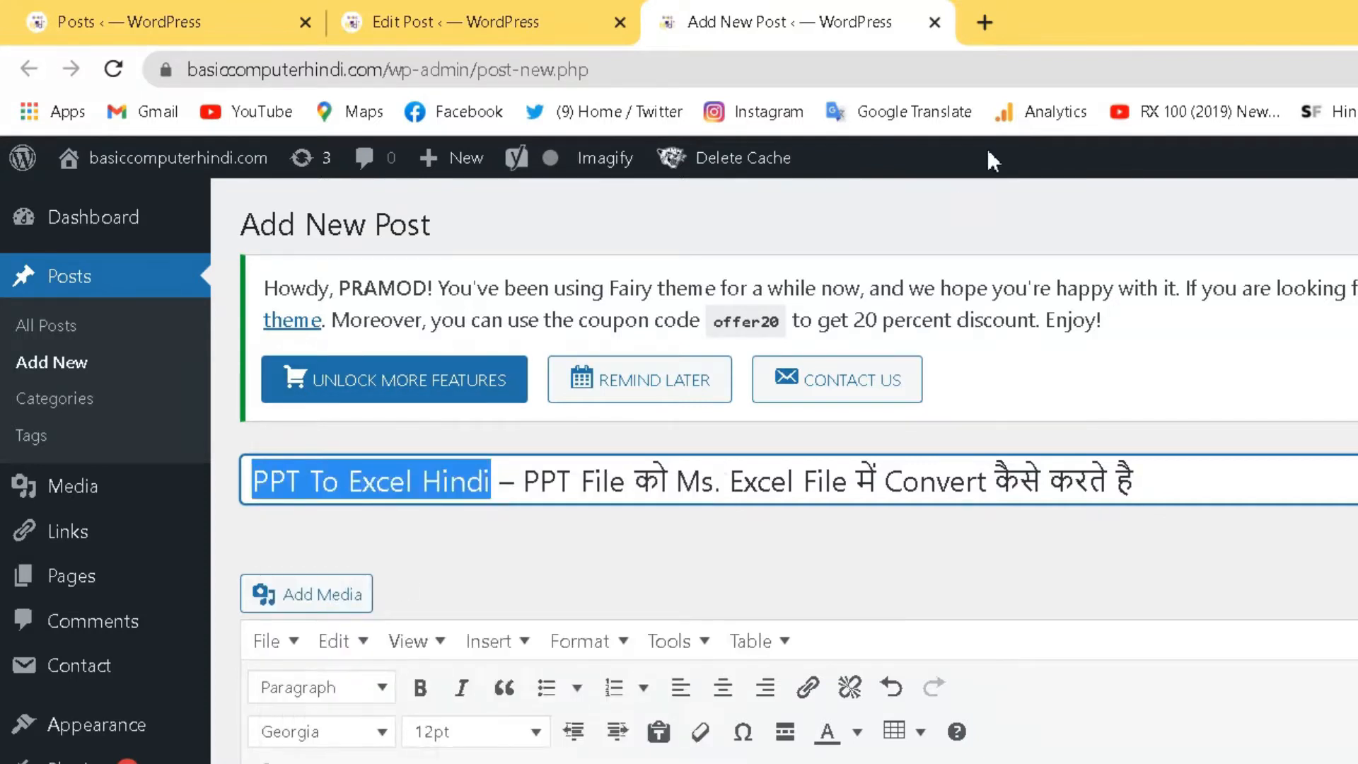
left_click(984, 22)
right_click(1004, 62)
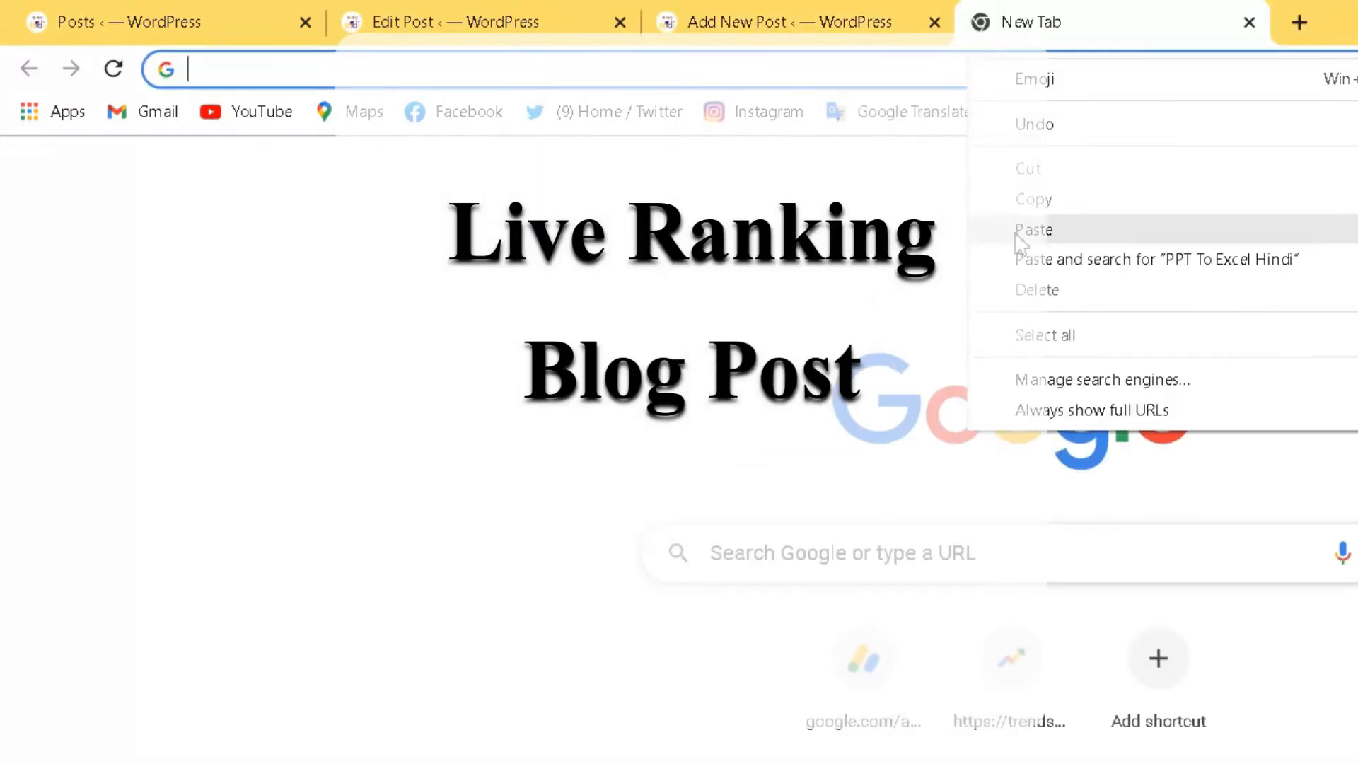
left_click(1021, 227)
key("Return")
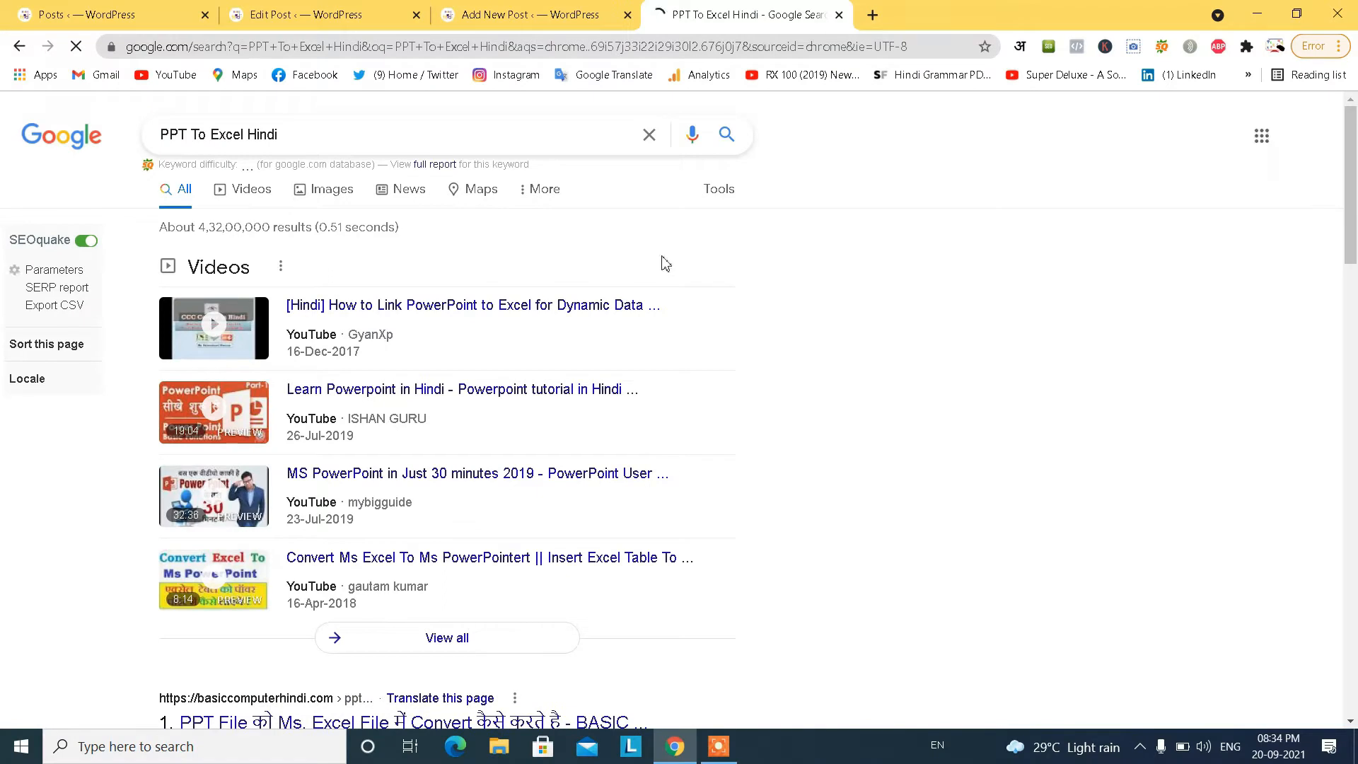
scroll(870, 409, "down", 3)
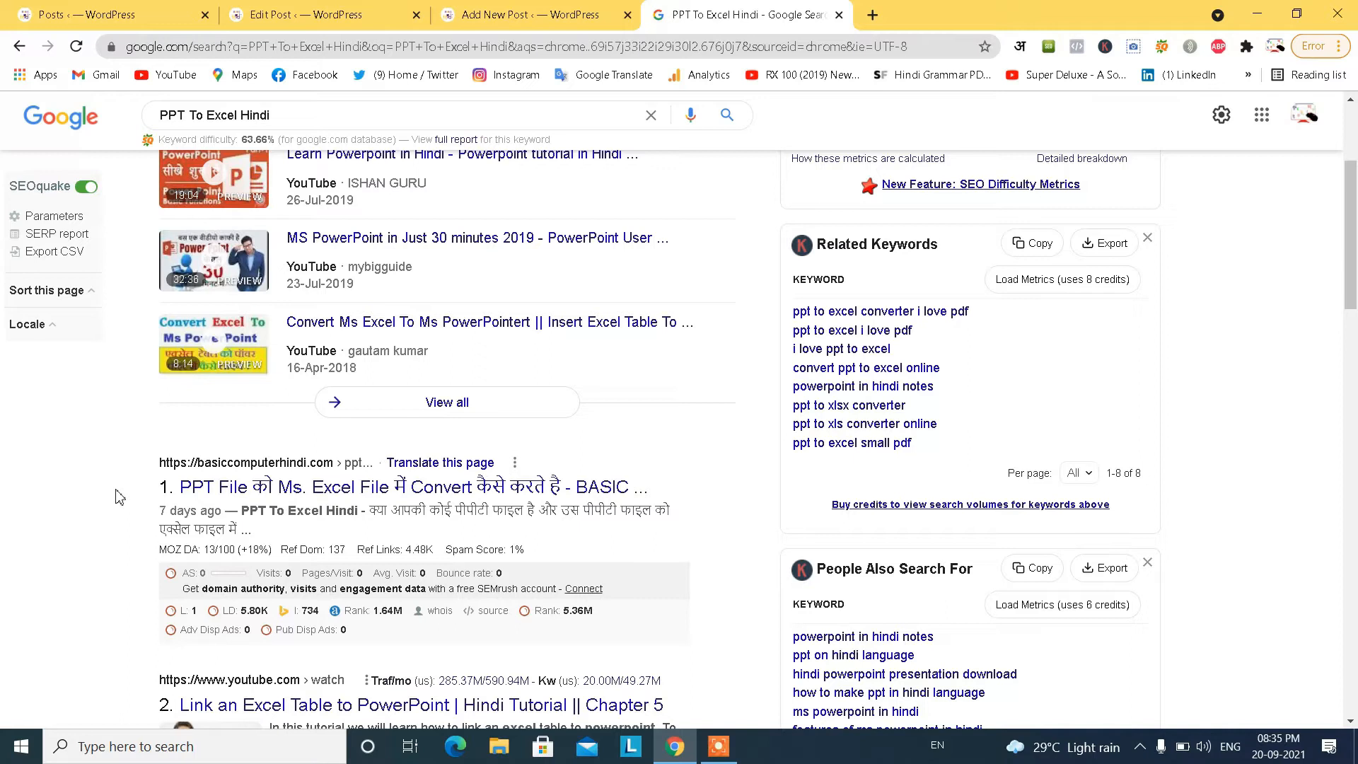
scroll(119, 498, "up", 3)
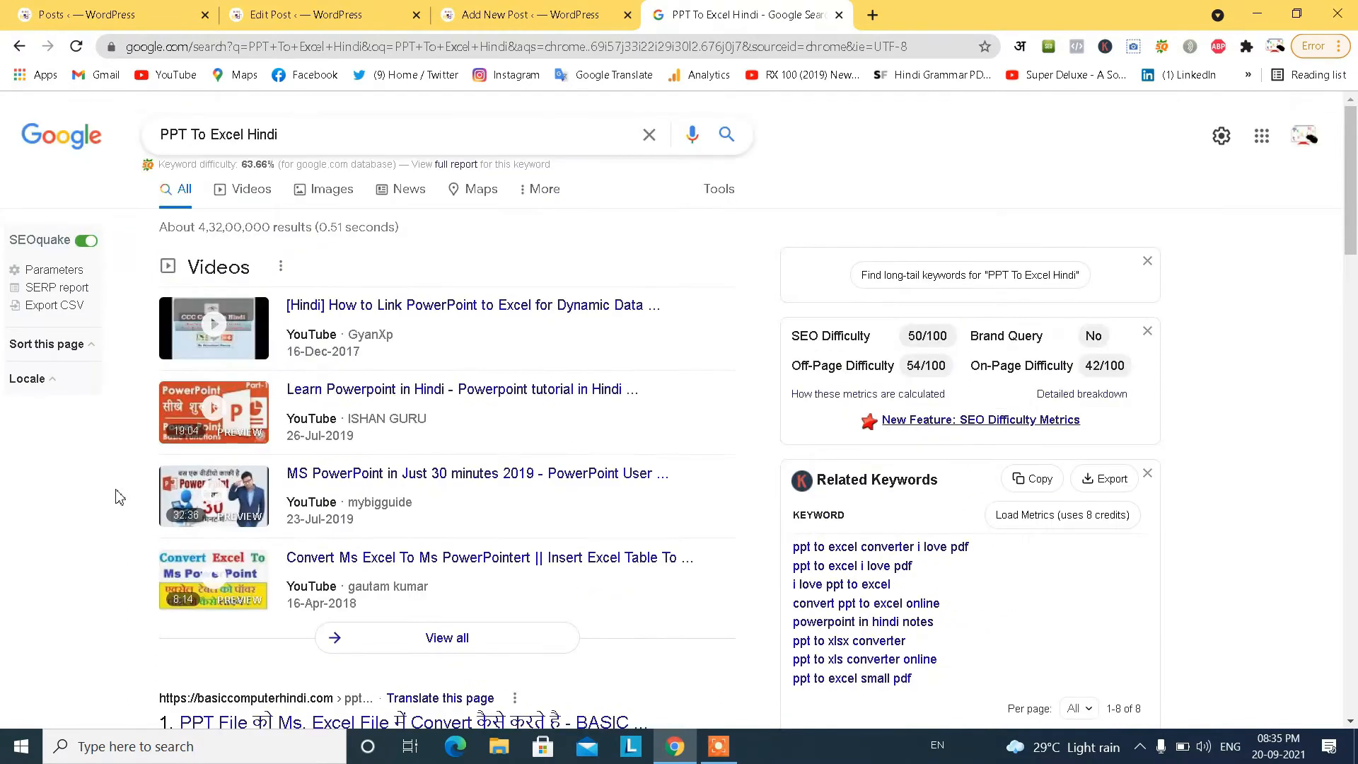
- Return to the new post and examine the focus keyword "PPT To Excel Hindi" at the start of its title
left_click(467, 8)
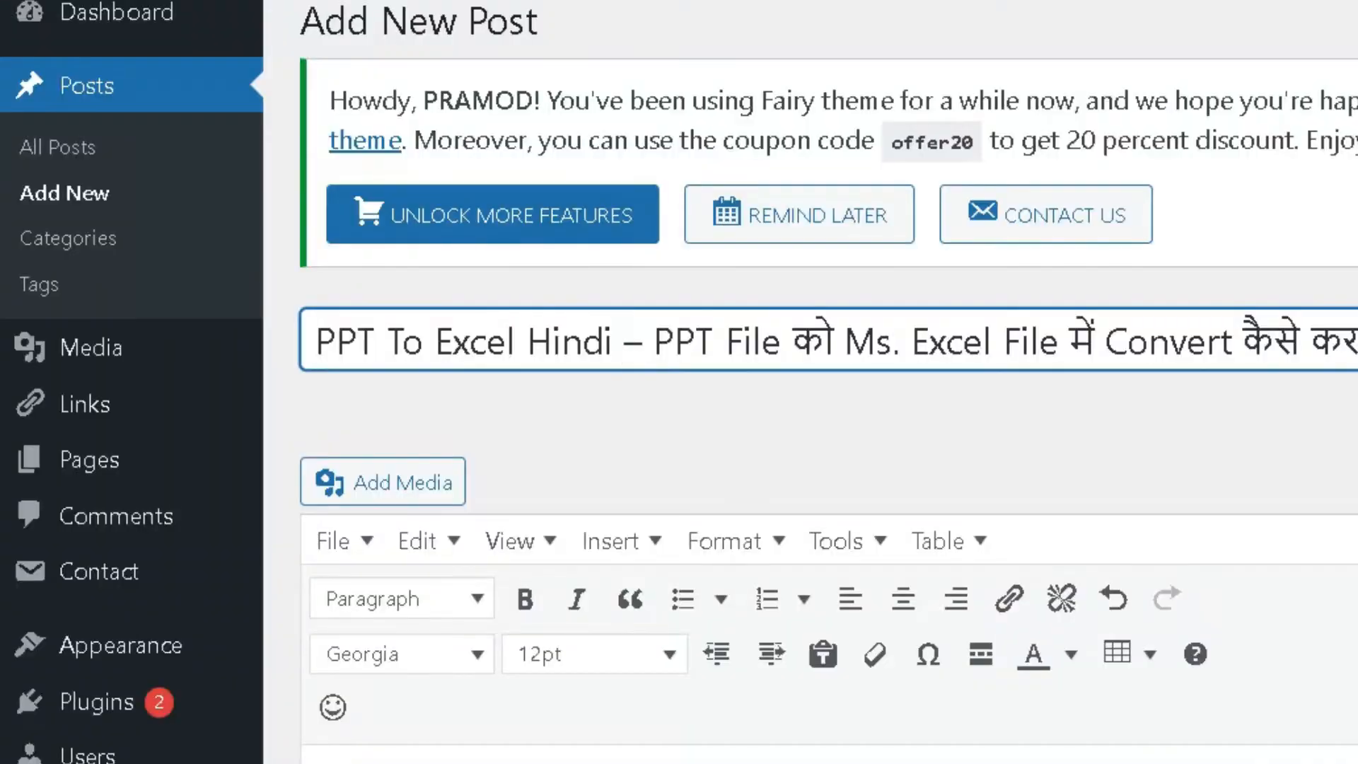
left_click(579, 573)
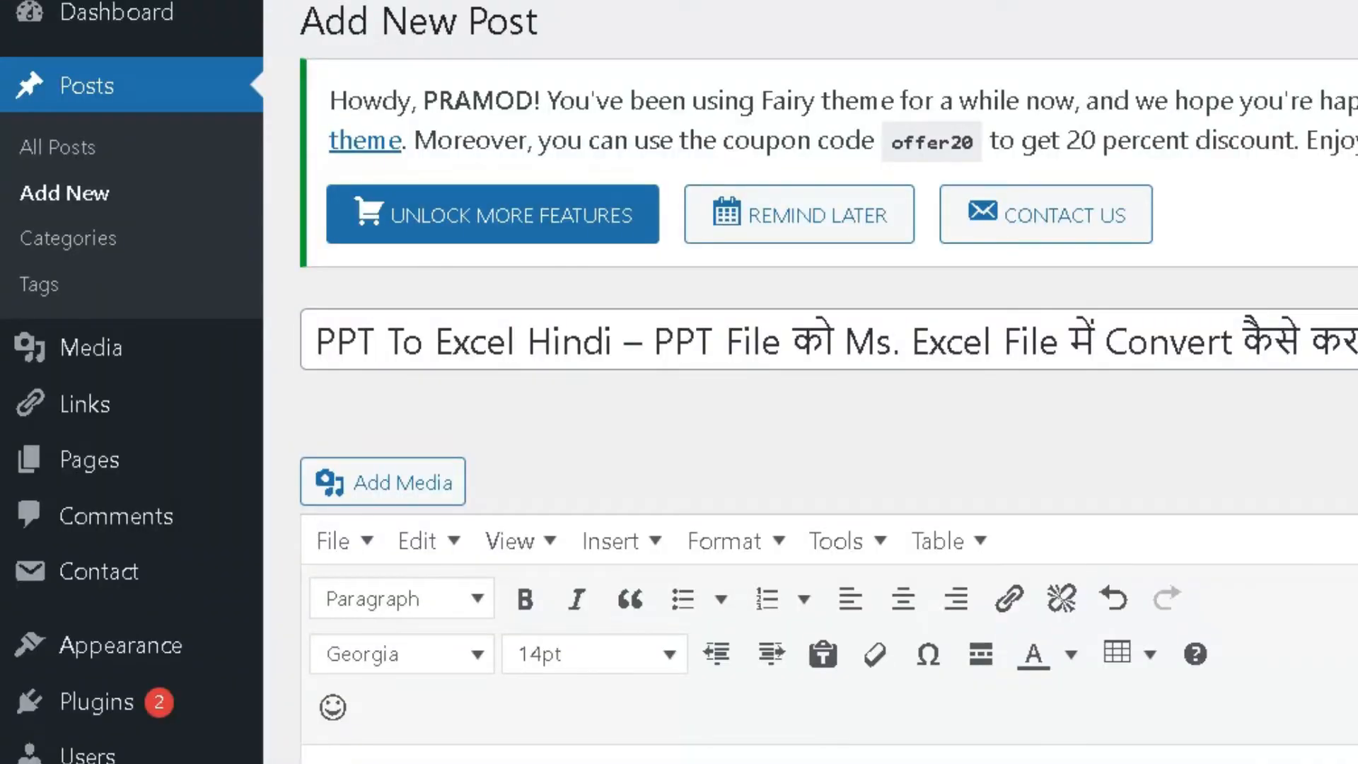
left_click_drag(612, 340, 329, 336)
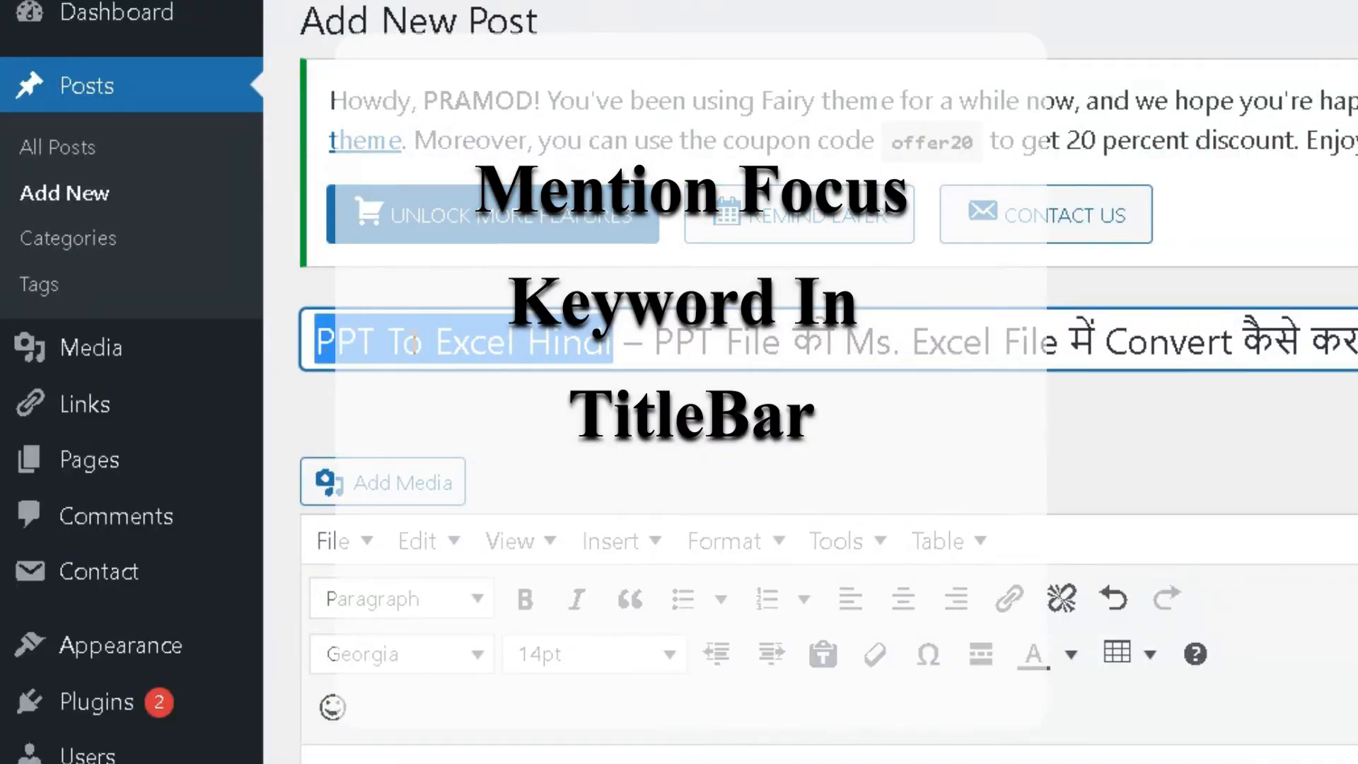
left_click(488, 343)
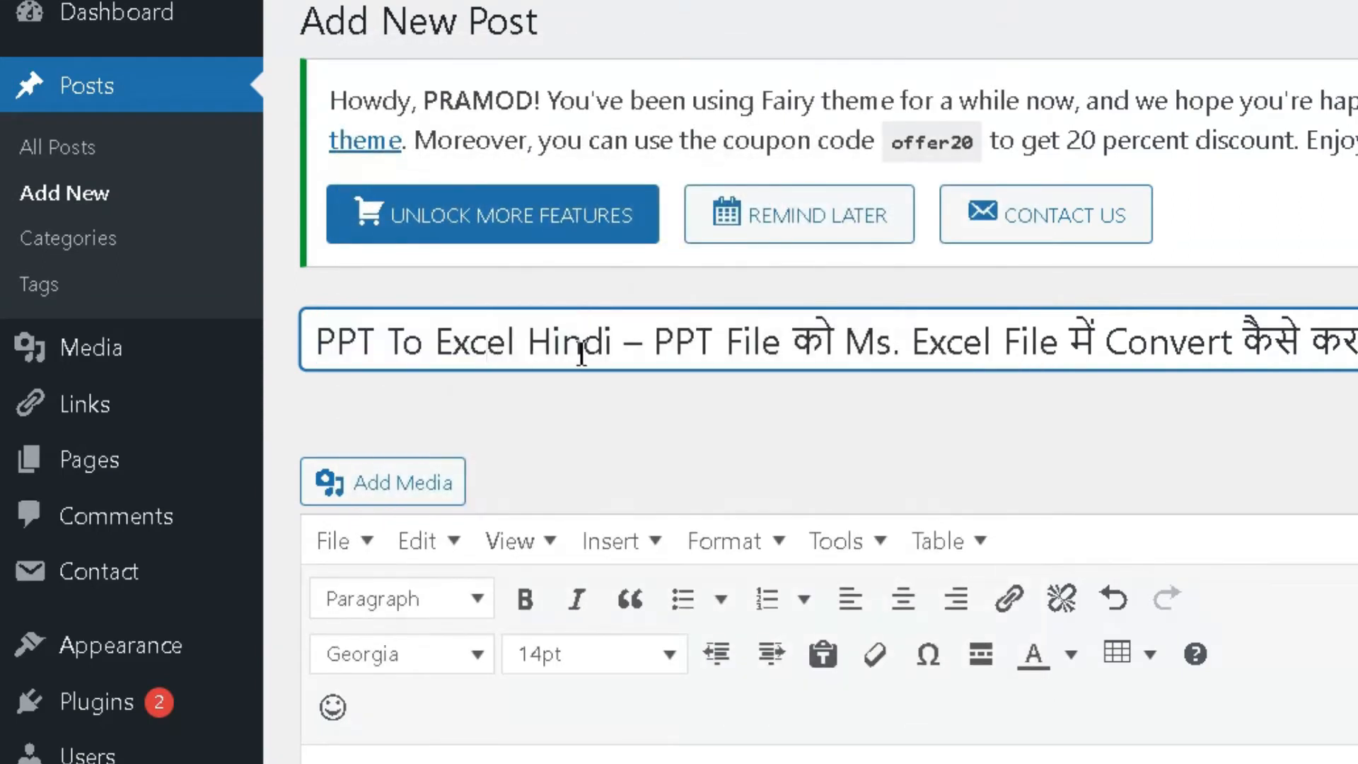
mouse_move(614, 342)
left_mouse_down()
mouse_move(316, 345)
mouse_move(606, 345)
left_mouse_up()
left_click(318, 342)
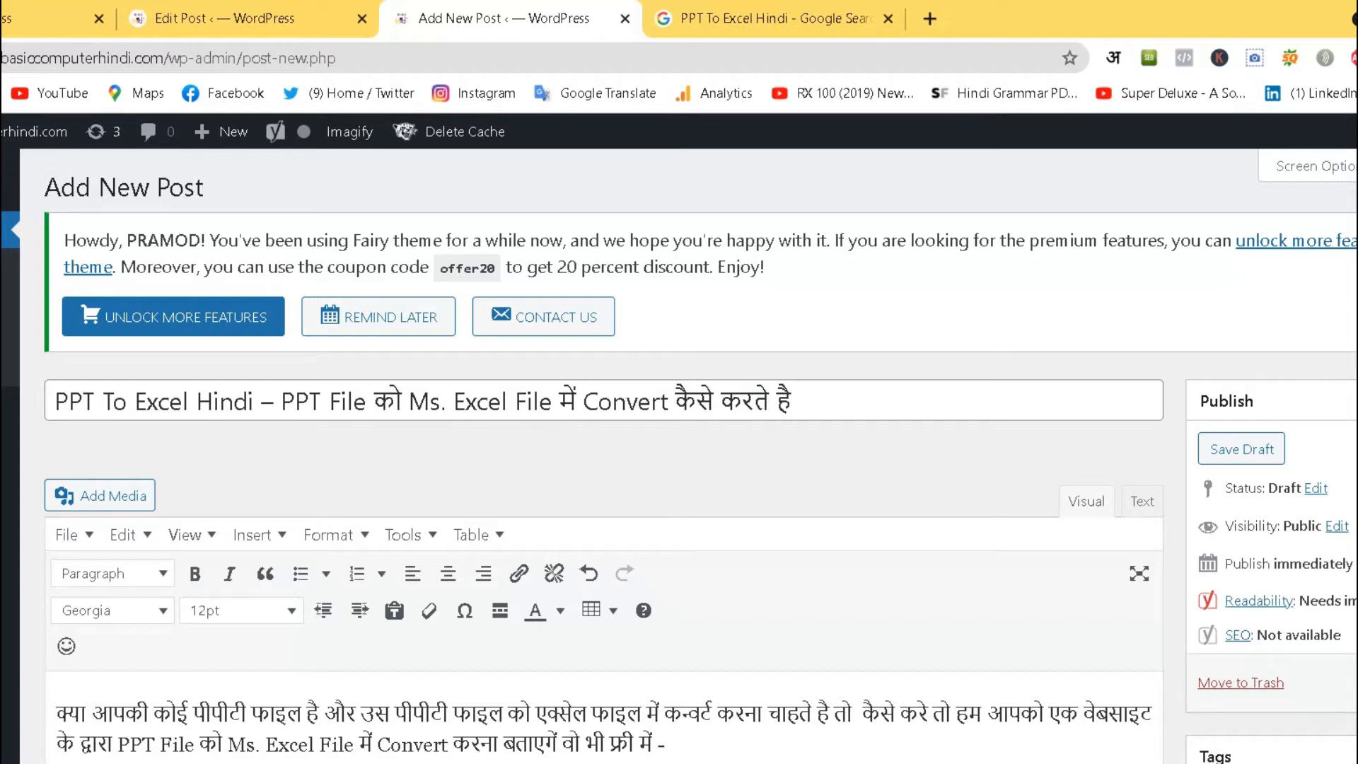
- Save the new post as a draft and set its permalink slug to "PPT To Excel Hindi"
left_click(1230, 456)
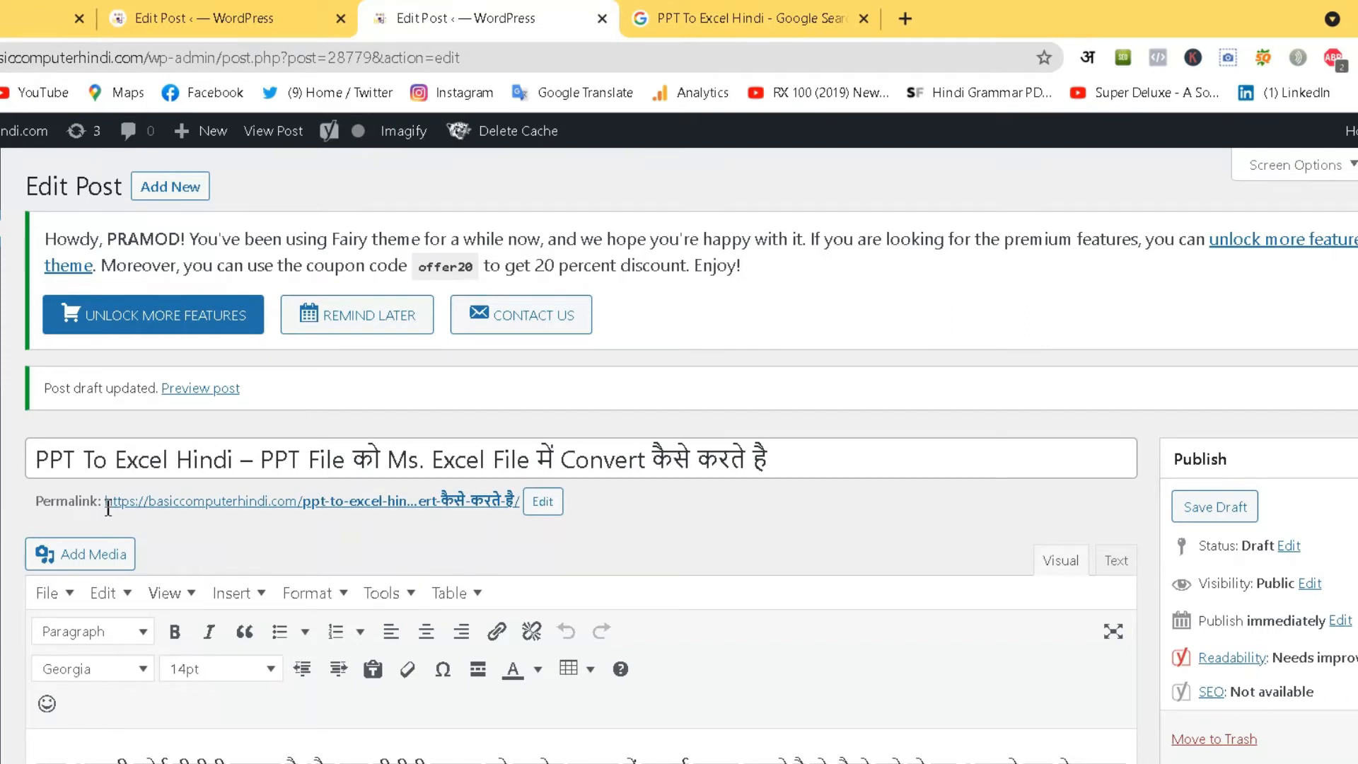
left_click(542, 501)
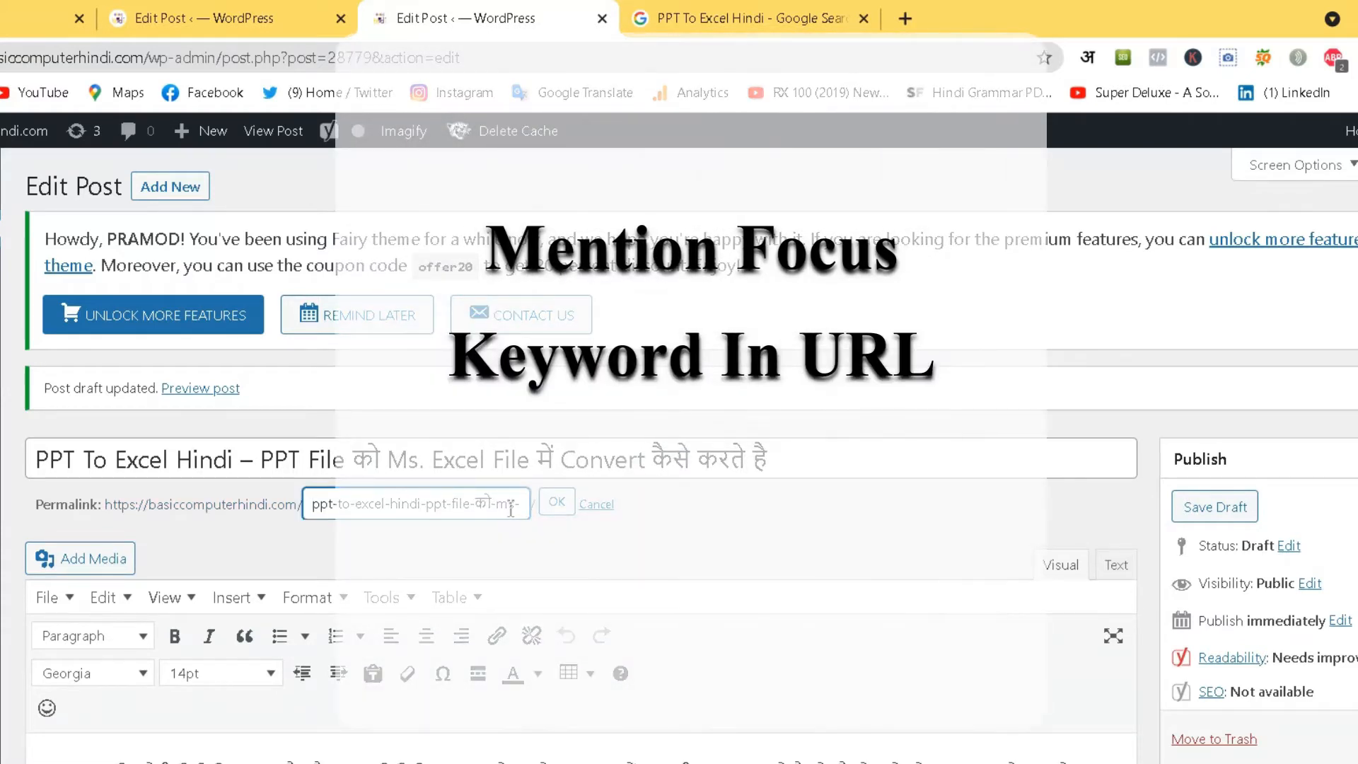
key("ctrl+a")
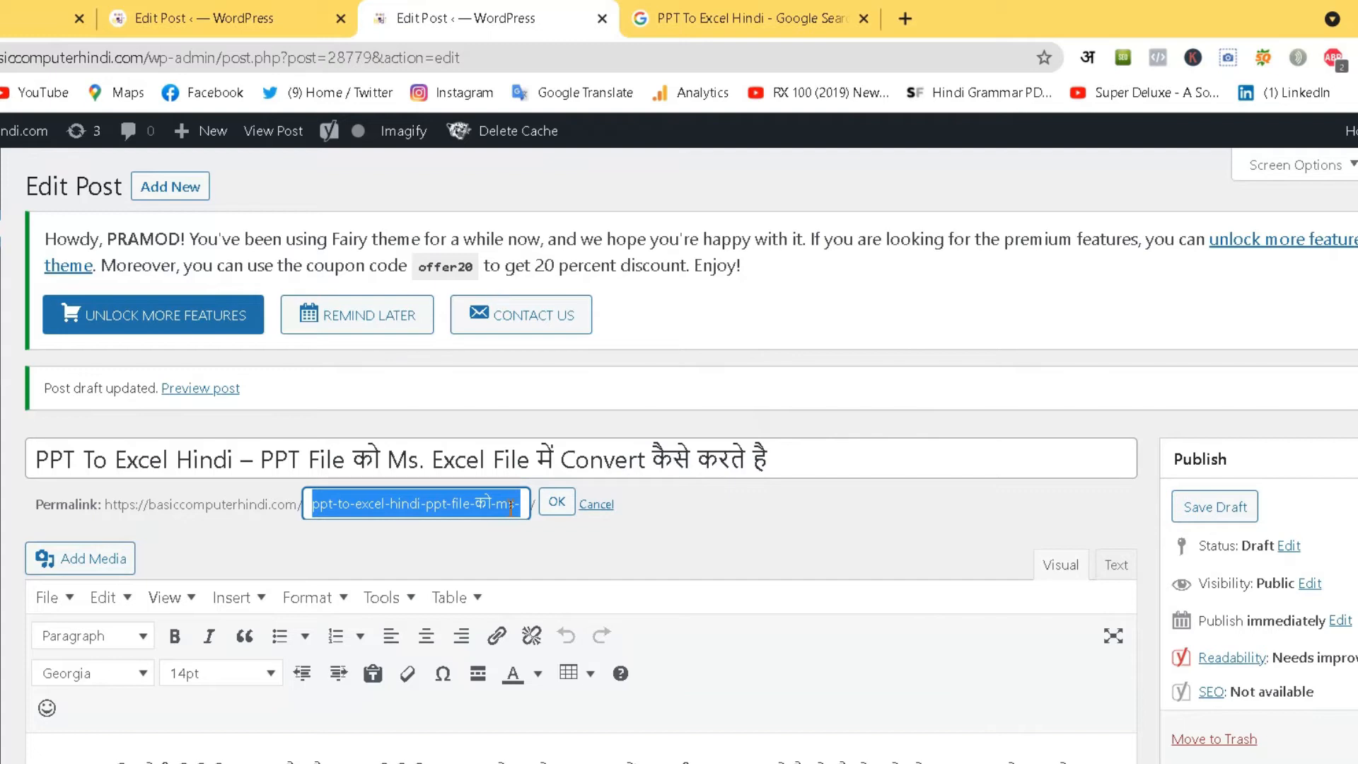
key("BackSpace")
type("PPT To Excel Hindi")
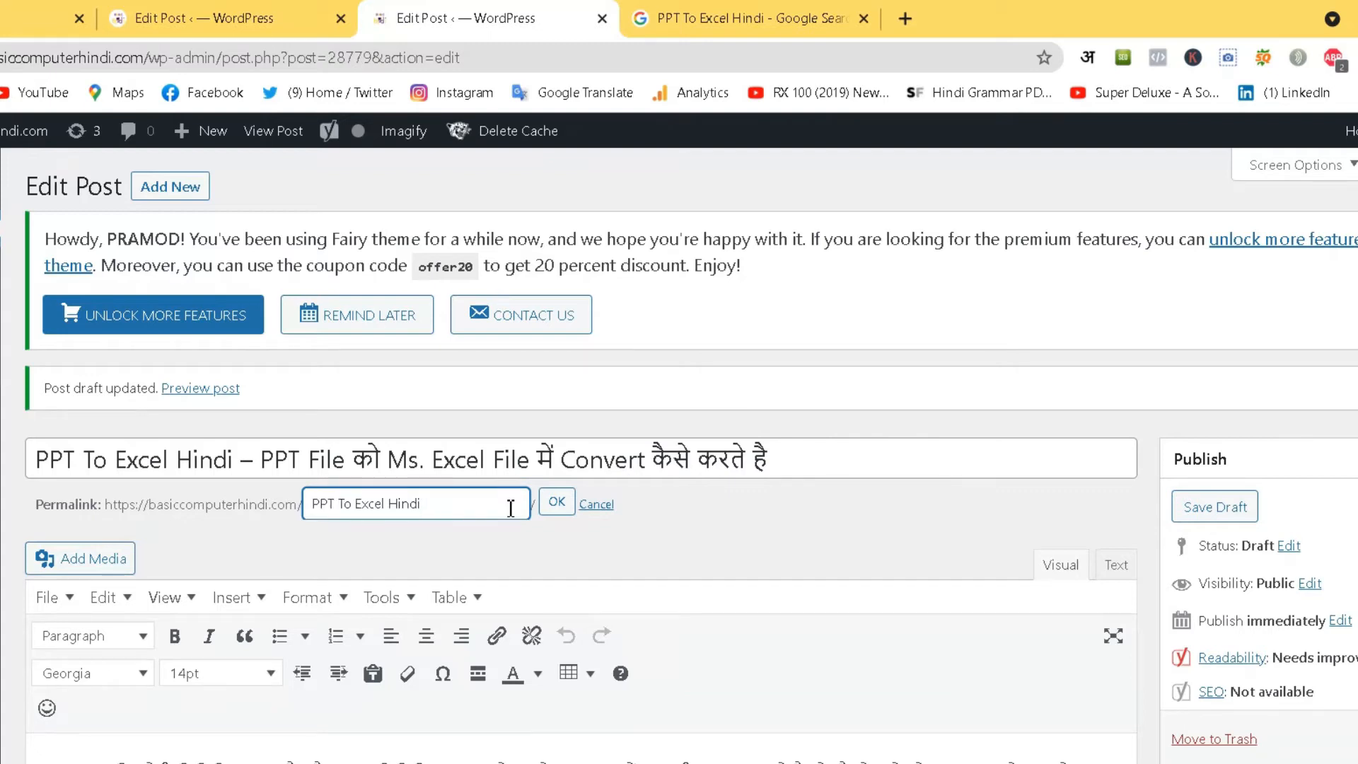
left_click(565, 508)
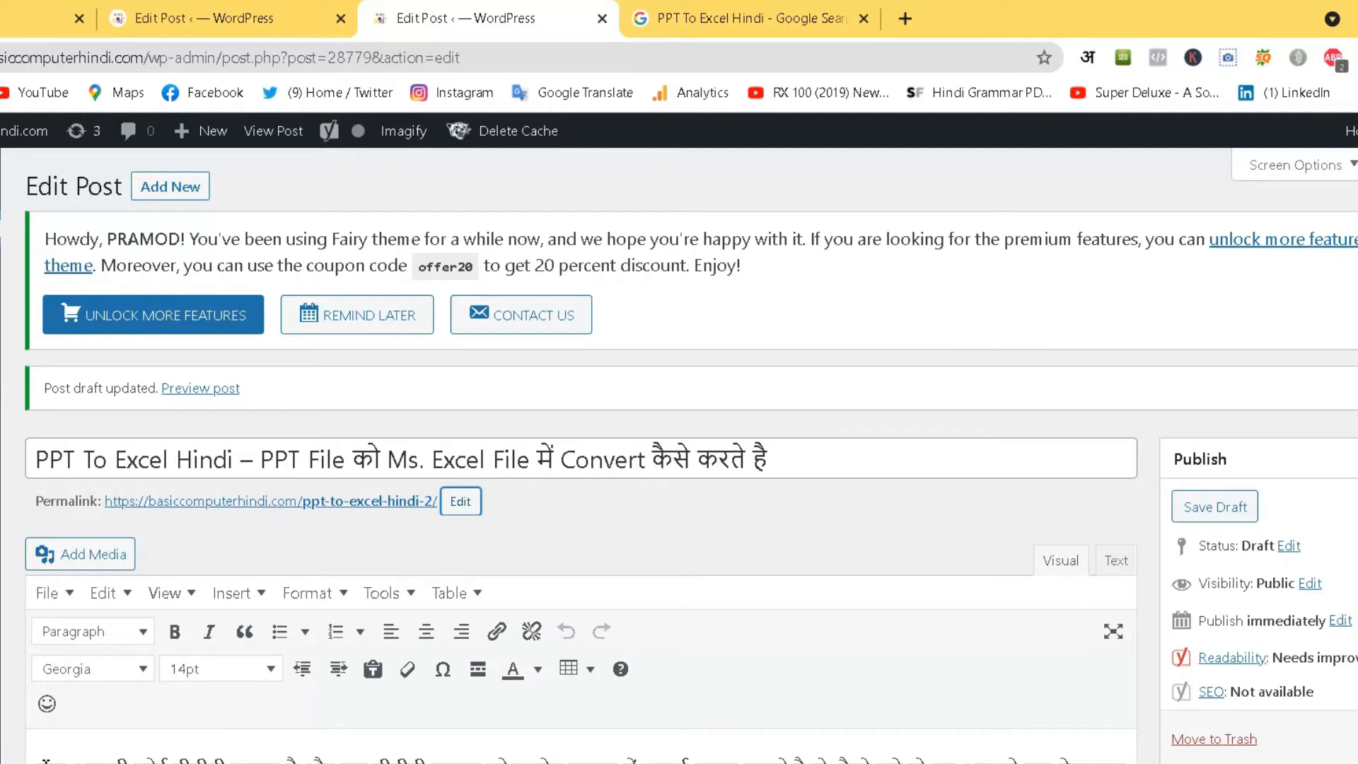
- Copy the focus keyword "PPT To Excel Hindi" from the start of the new post's title
scroll(276, 739, "down", 5)
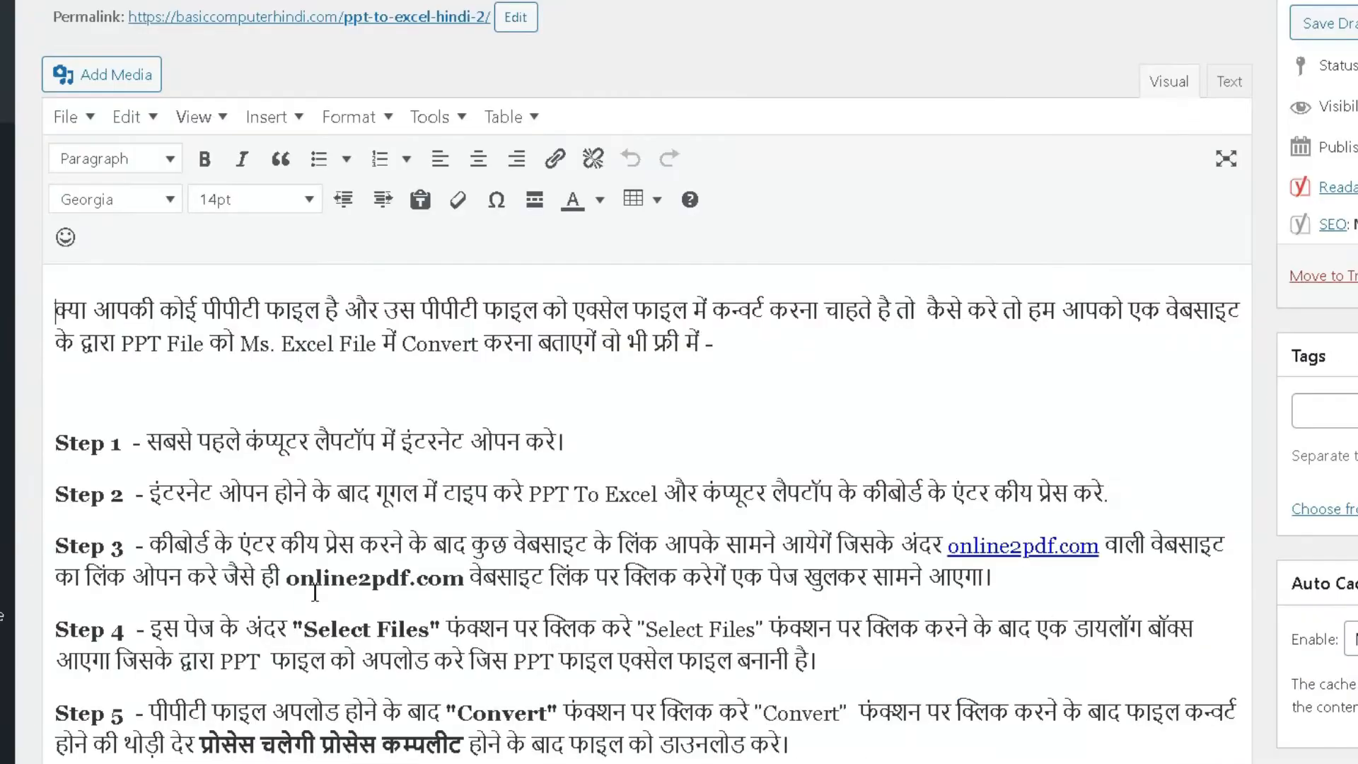
scroll(315, 592, "up", 4)
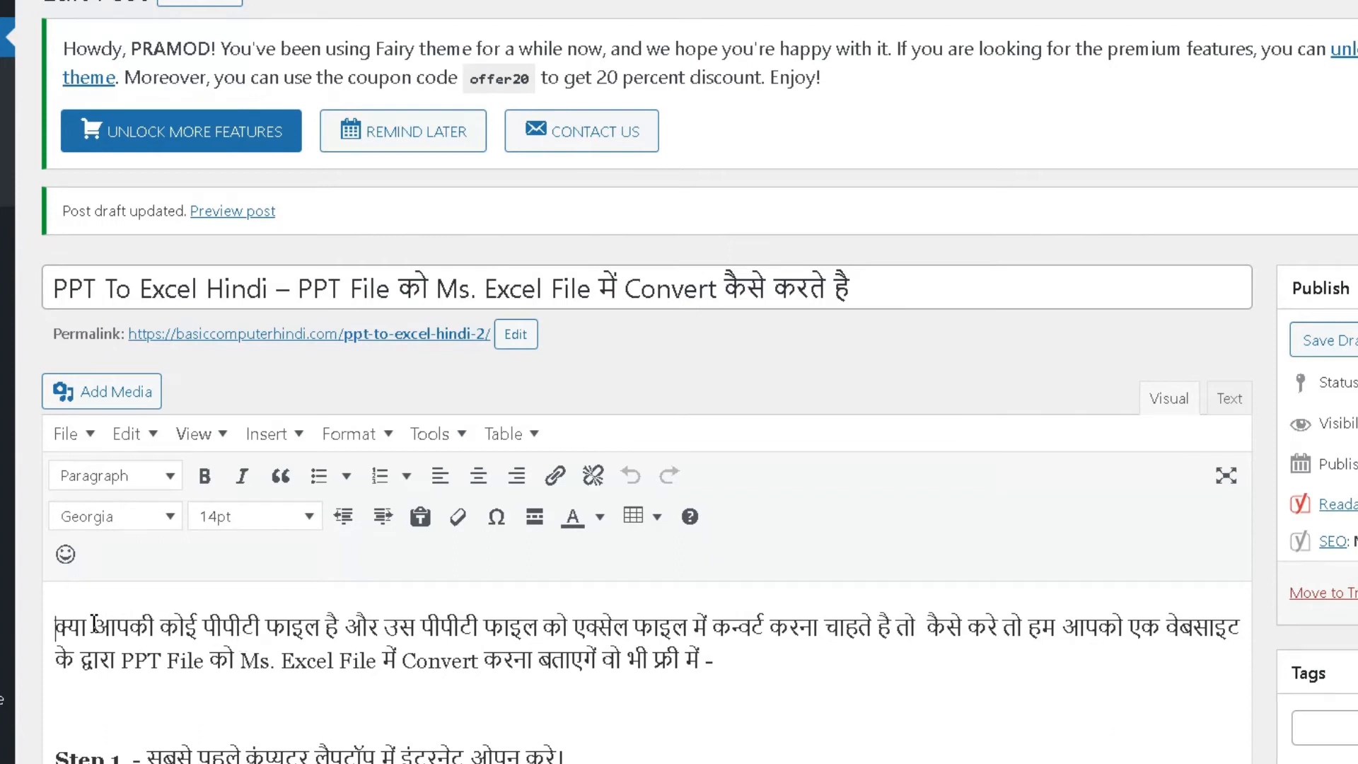
left_click_drag(272, 287, 5, 284)
right_click(269, 281)
left_click(311, 364)
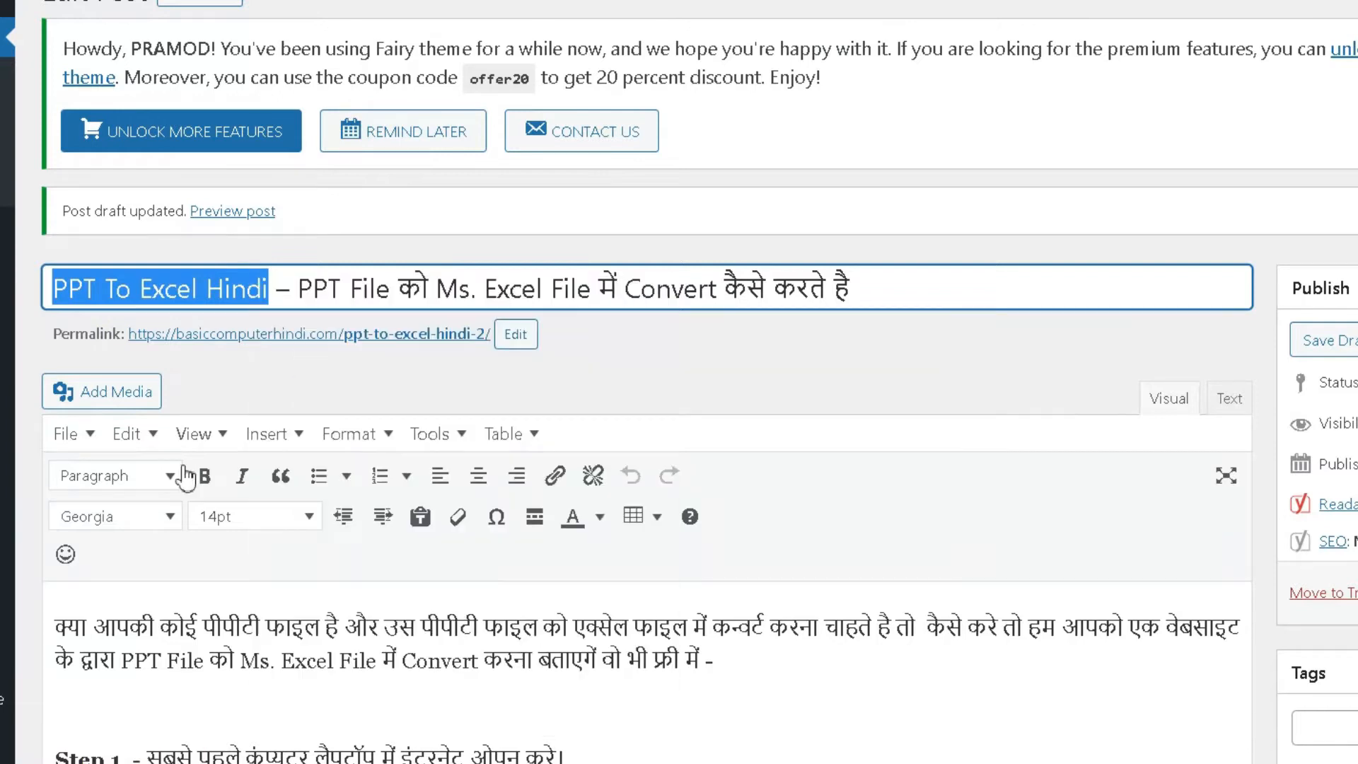
- Try placing the copied keyword before the first word of the introductory paragraph, and remove it again
right_click(53, 621)
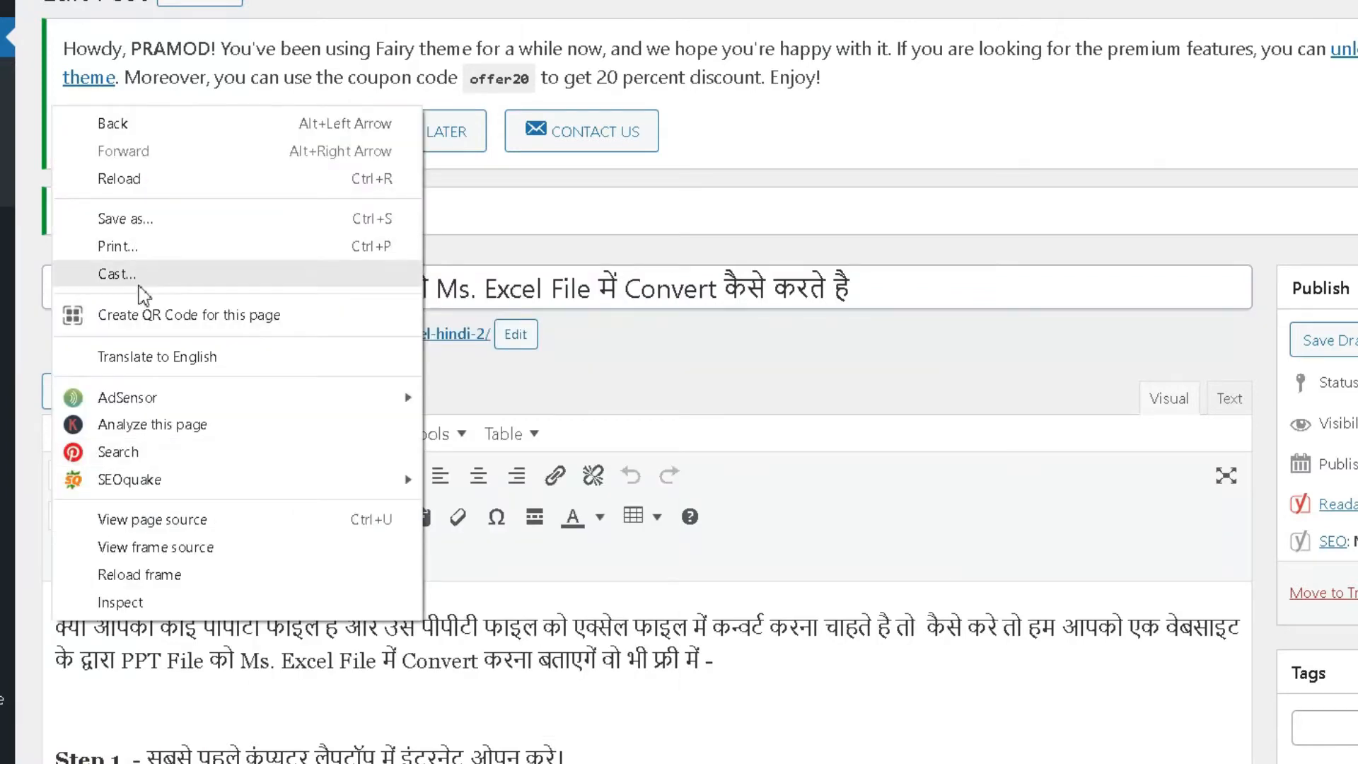
left_click(63, 626)
right_click(64, 627)
left_click(86, 259)
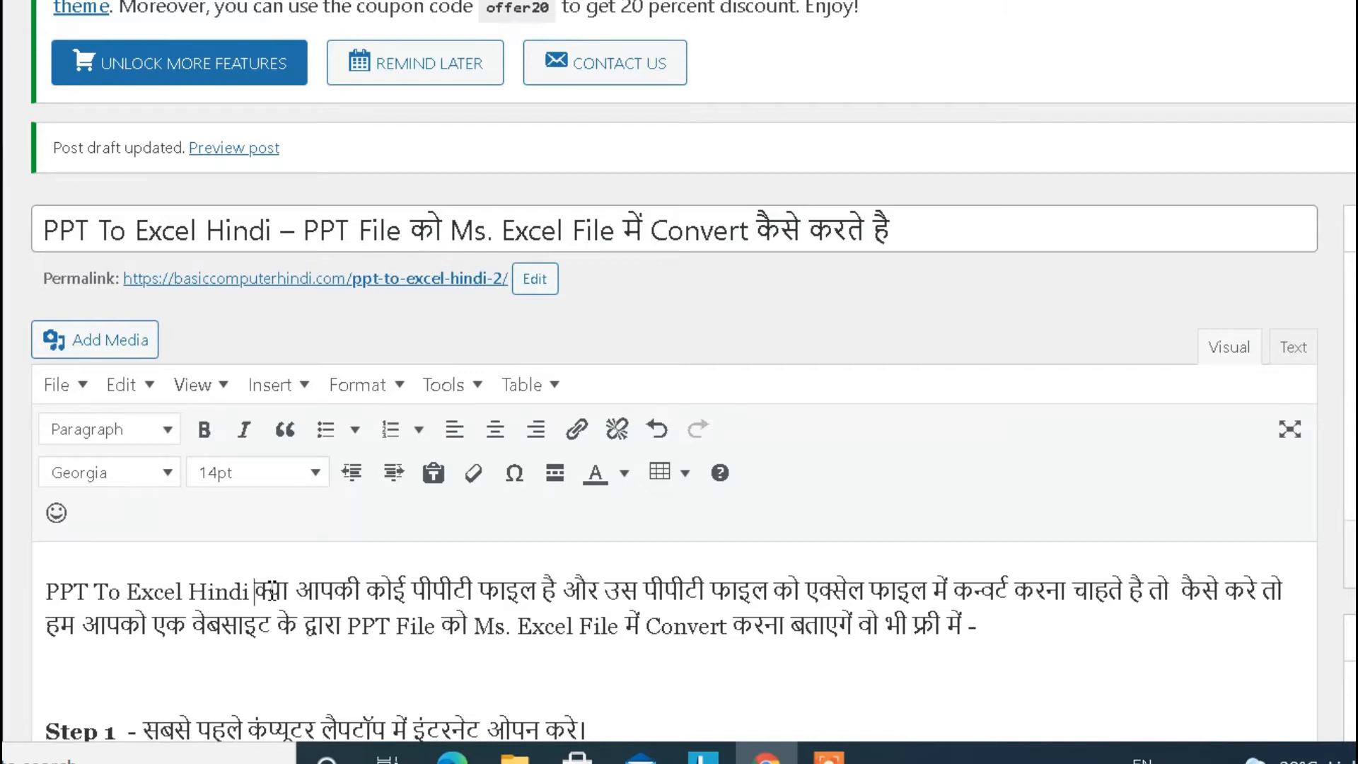
left_click_drag(257, 590, 46, 586)
key("BackSpace")
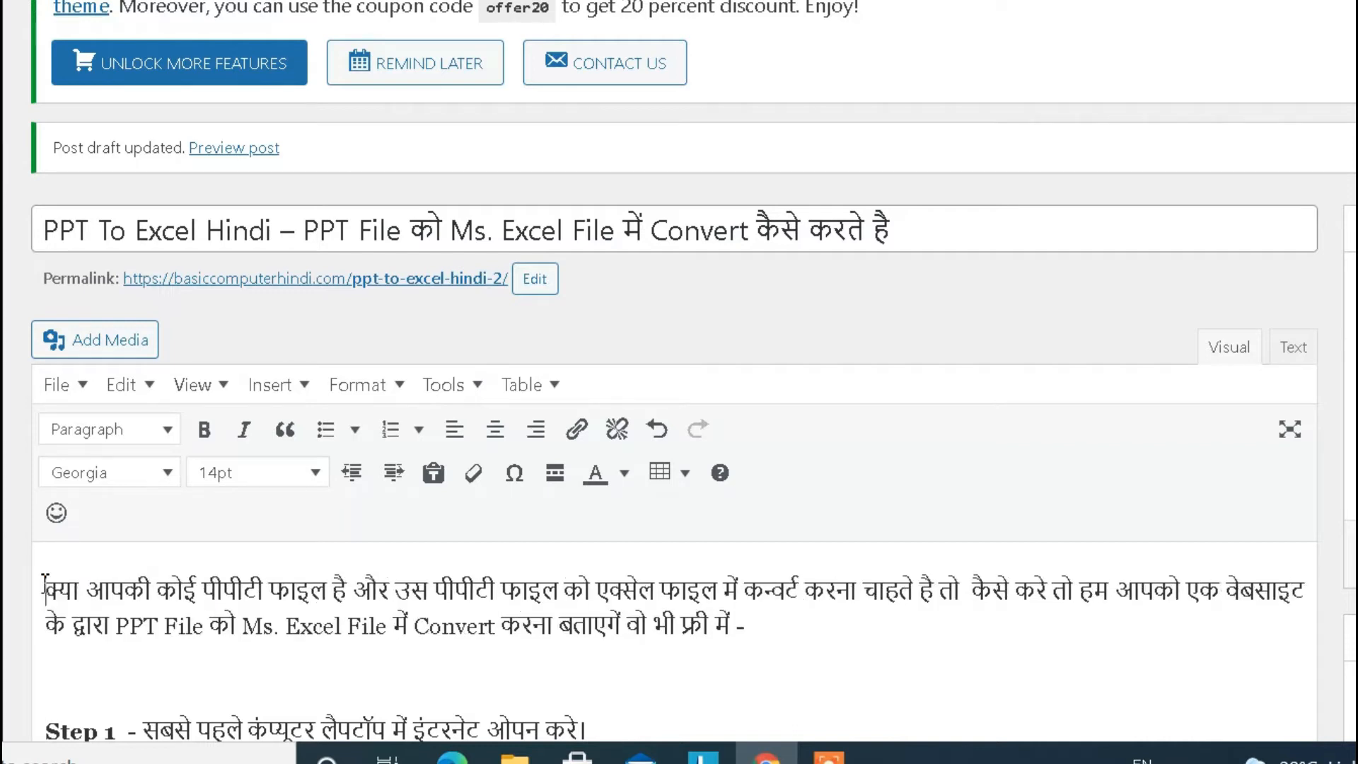
- Insert the keyword "PPT To Excel Hindi" on its own line between the introductory paragraph and Step 1
left_click(808, 632)
scroll(813, 629, "down", 5)
key("Return")
key("Return")
key("ctrl+v")
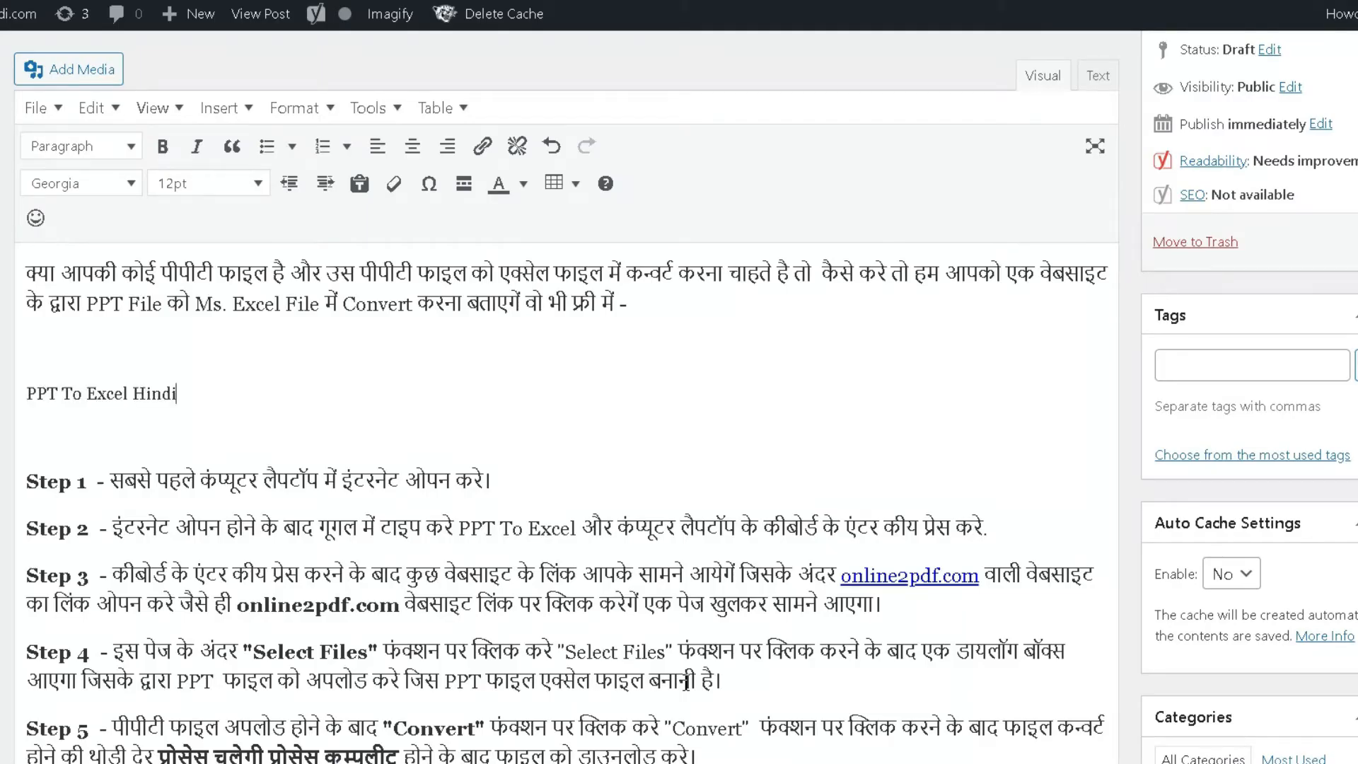
- Format the "PPT To Excel Hindi" line above Step 1 as centred, bold 18pt text
left_click(412, 146)
double_click(568, 394)
triple_click(568, 375)
left_click(230, 186)
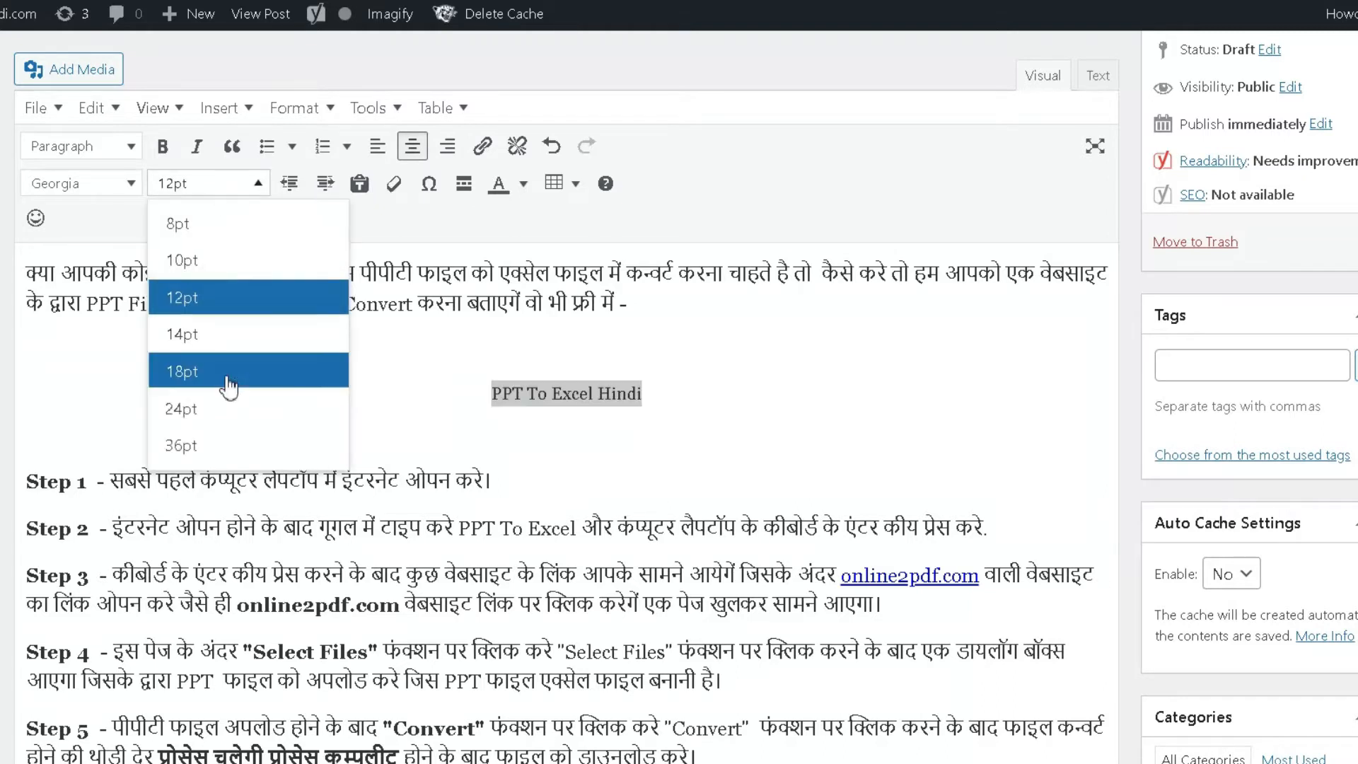
left_click(229, 374)
left_click(162, 146)
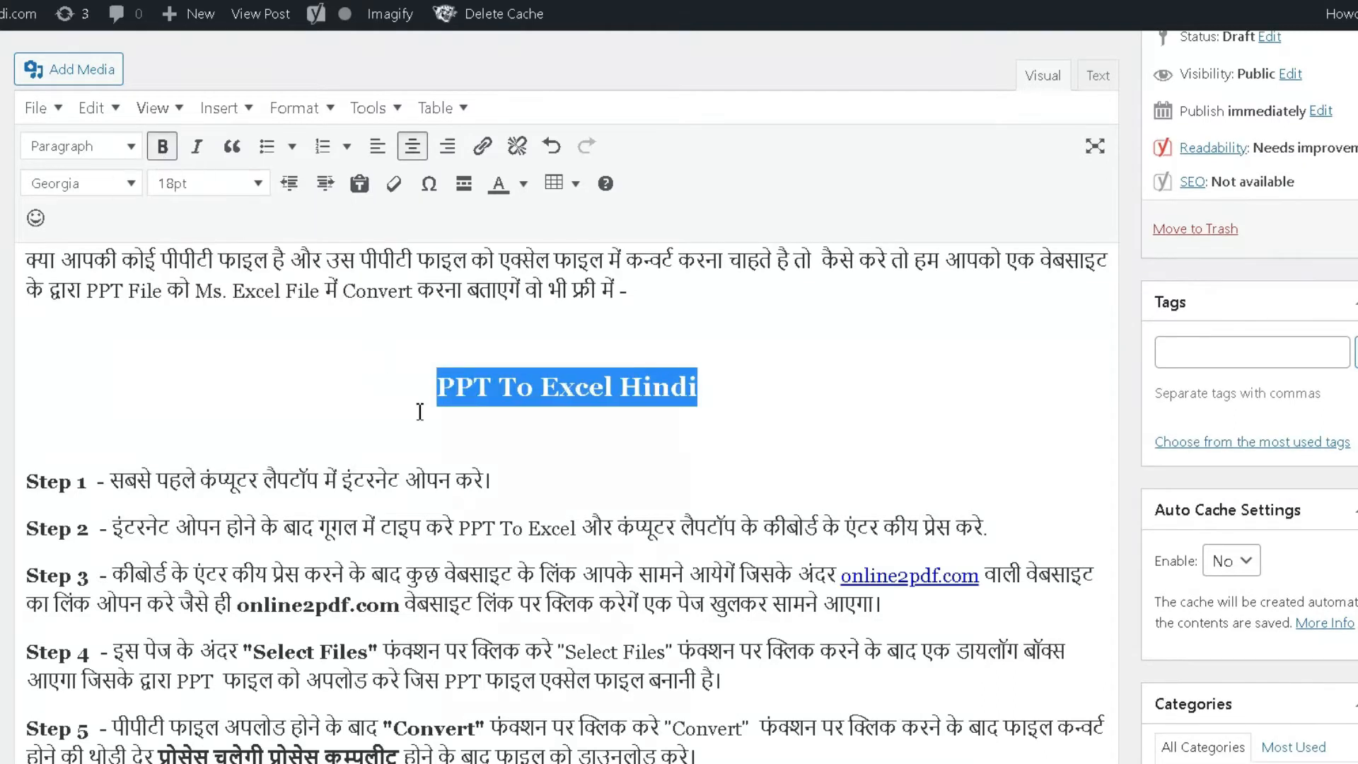
left_click(464, 388)
left_click(454, 414)
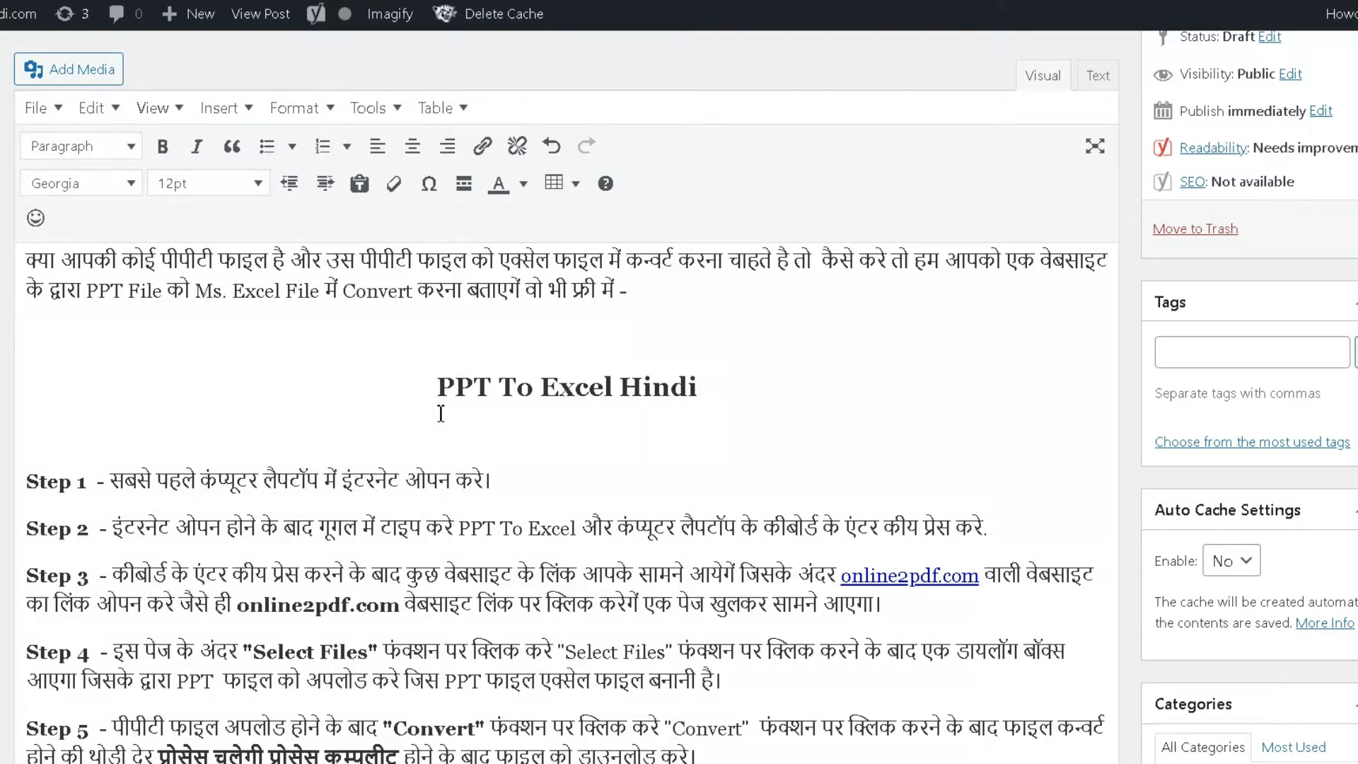
- Review where the focus keyword sits in the post's title, permalink and content heading
scroll(442, 410, "up", 4)
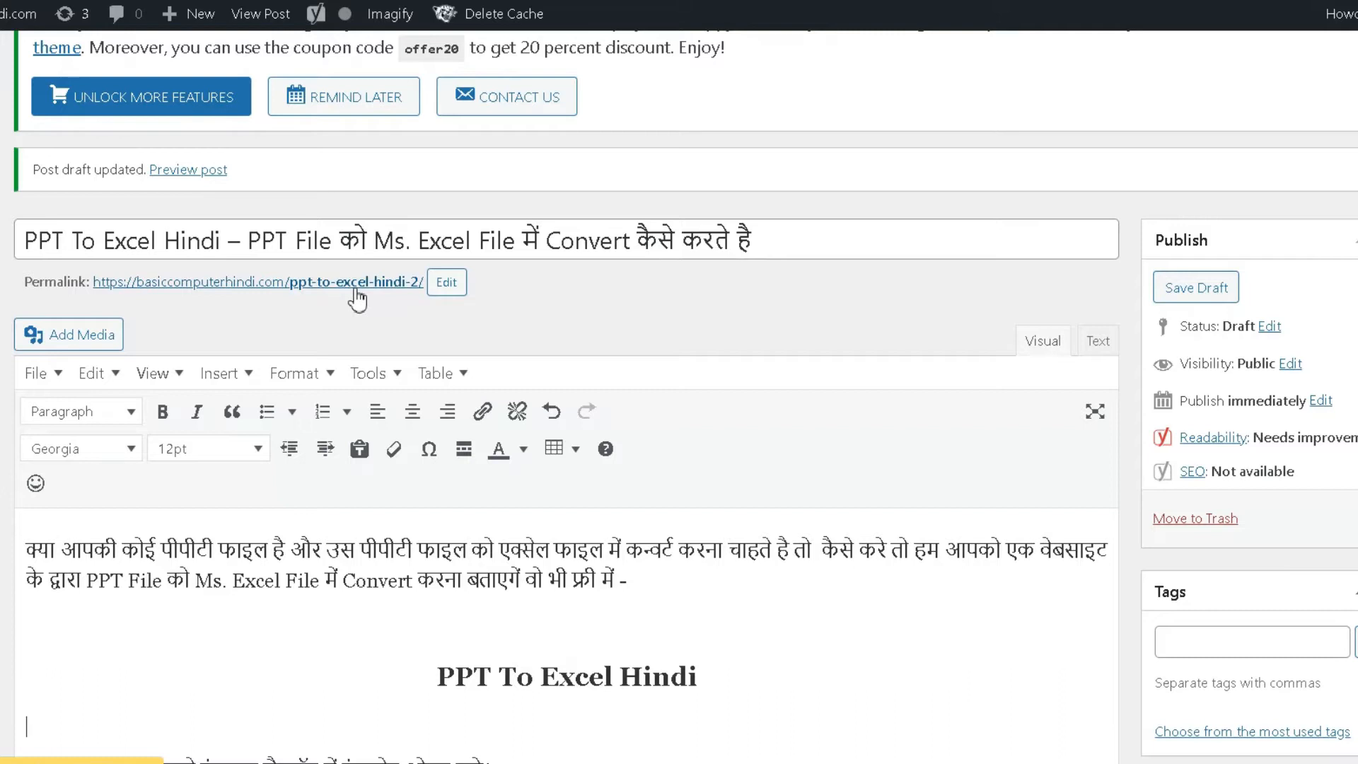
left_click_drag(232, 239, 36, 234)
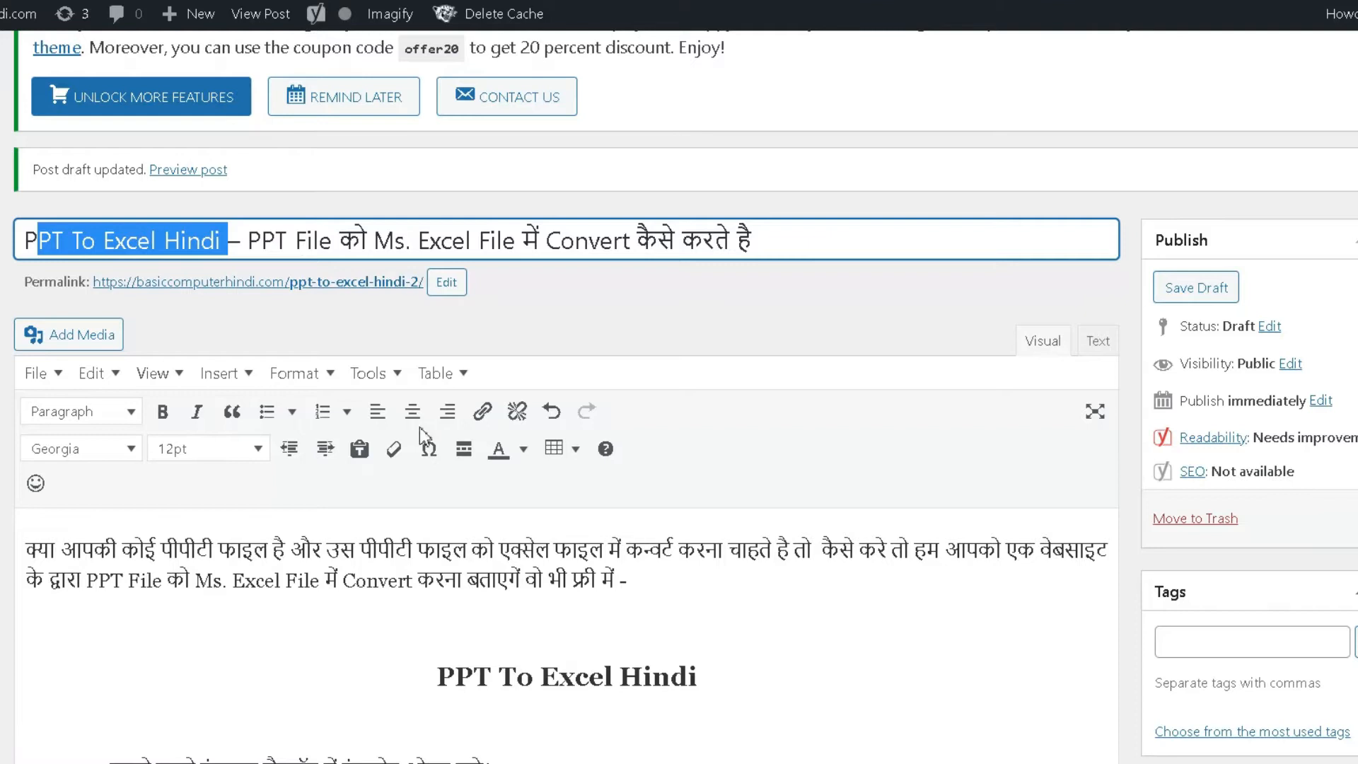
left_click(586, 675)
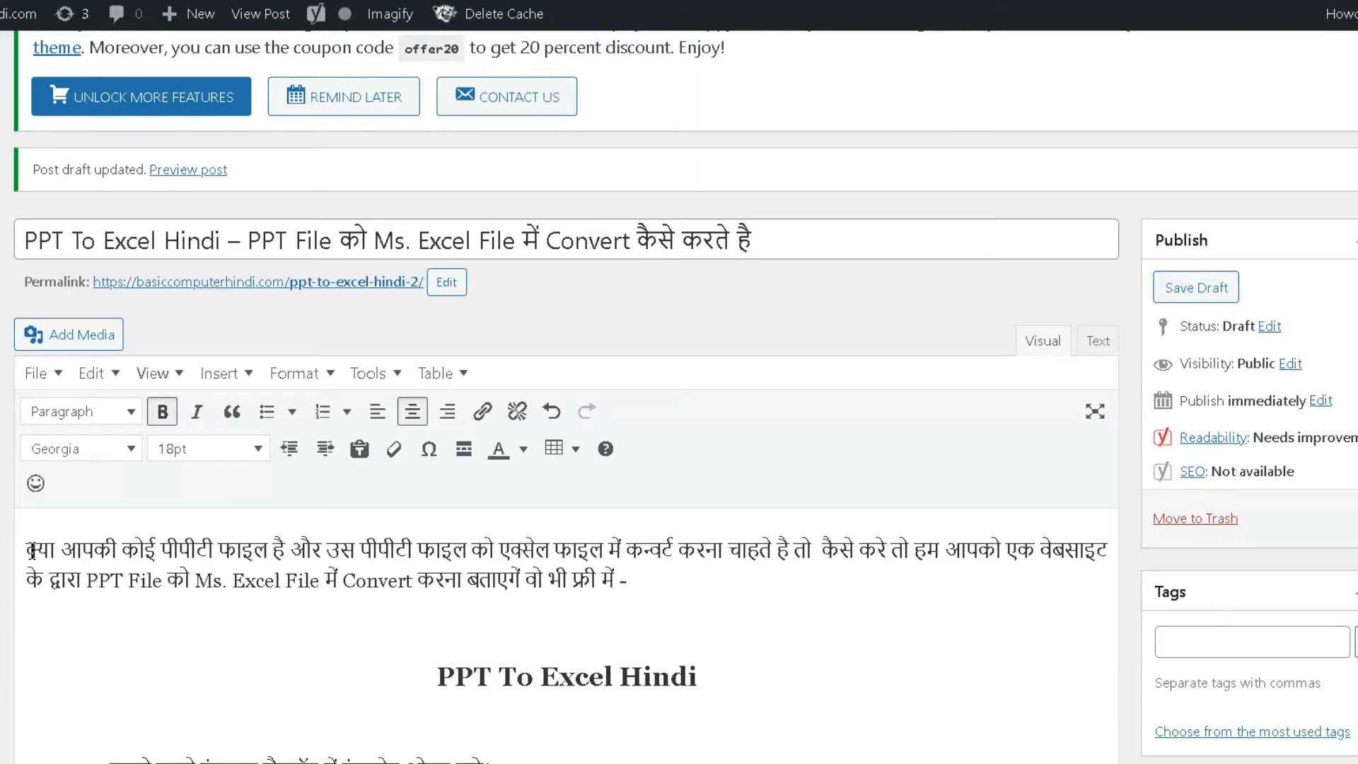
scroll(586, 608, "down", 5)
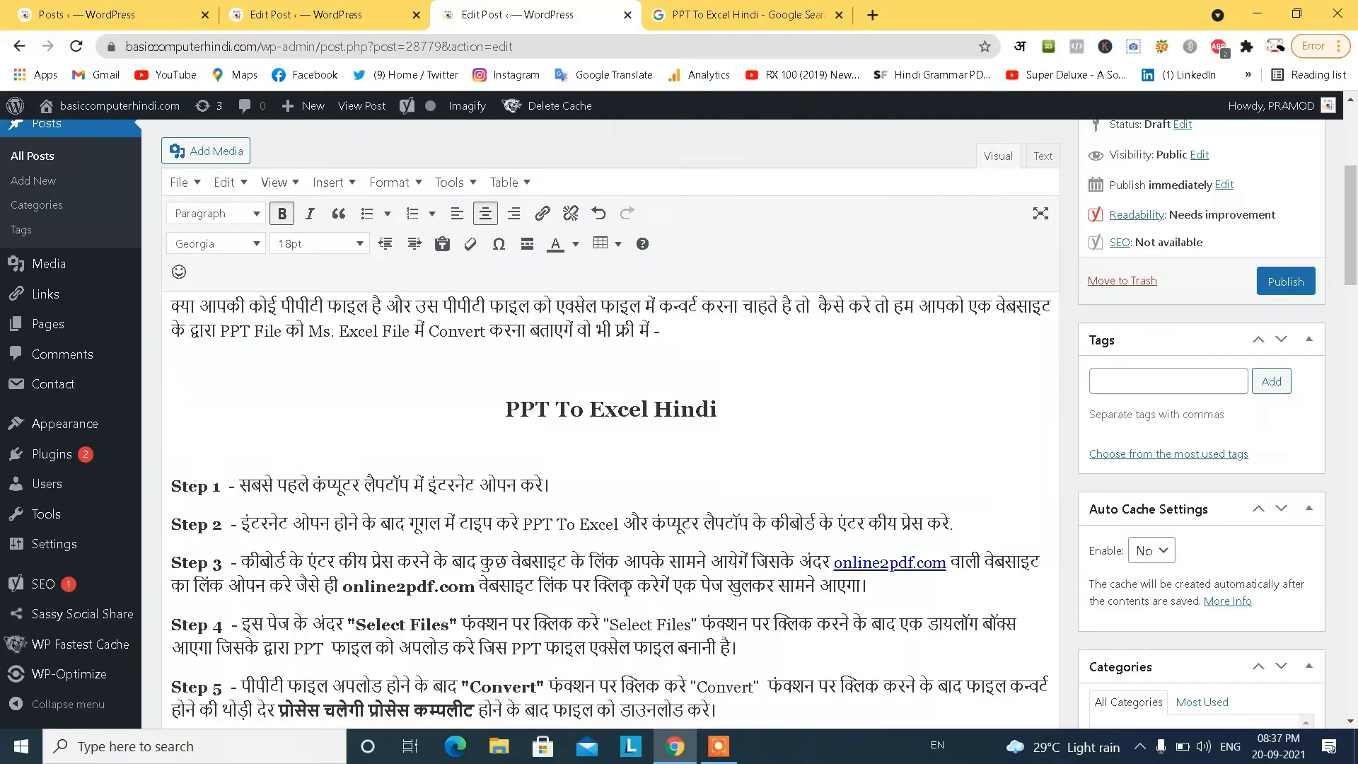
scroll(626, 589, "up", 3)
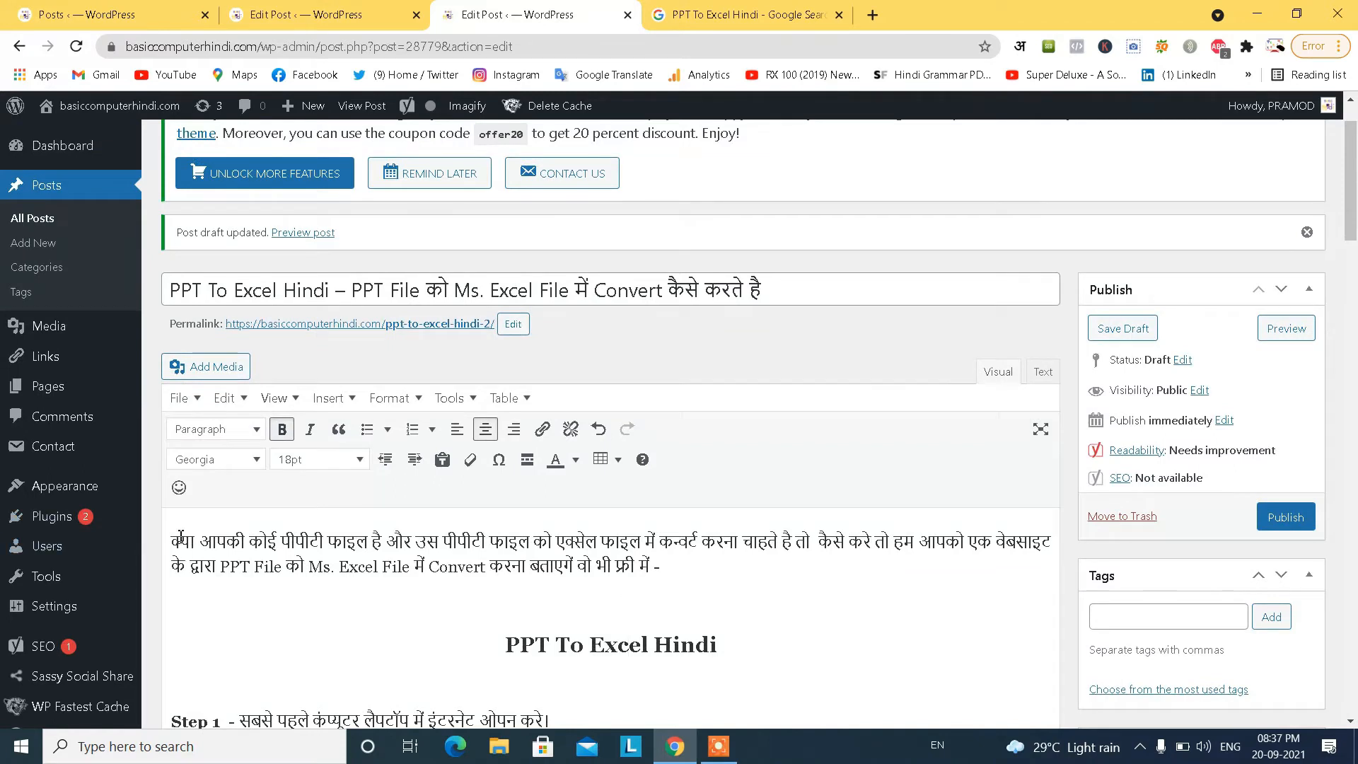
scroll(617, 655, "down", 3)
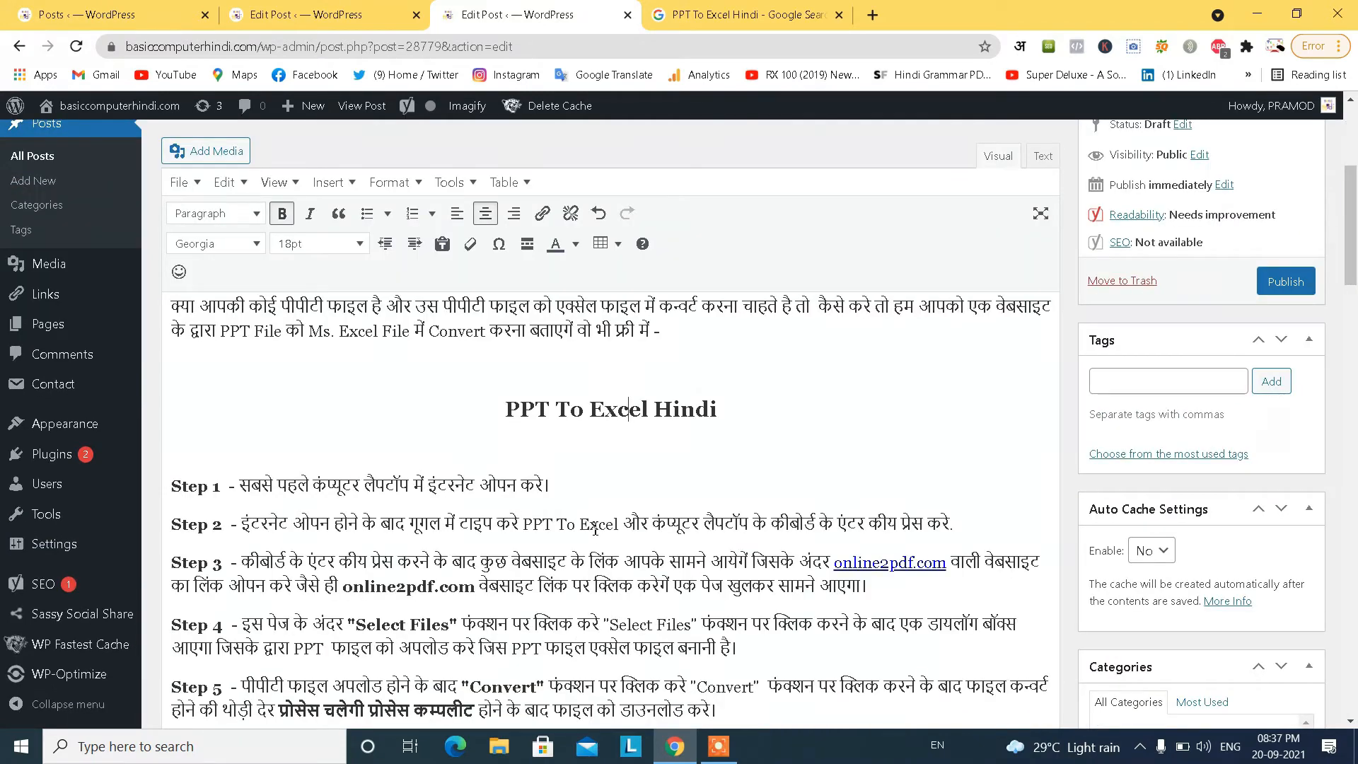
- Add "PPT To Excel Hindi" as a tag of the post
right_click(1132, 387)
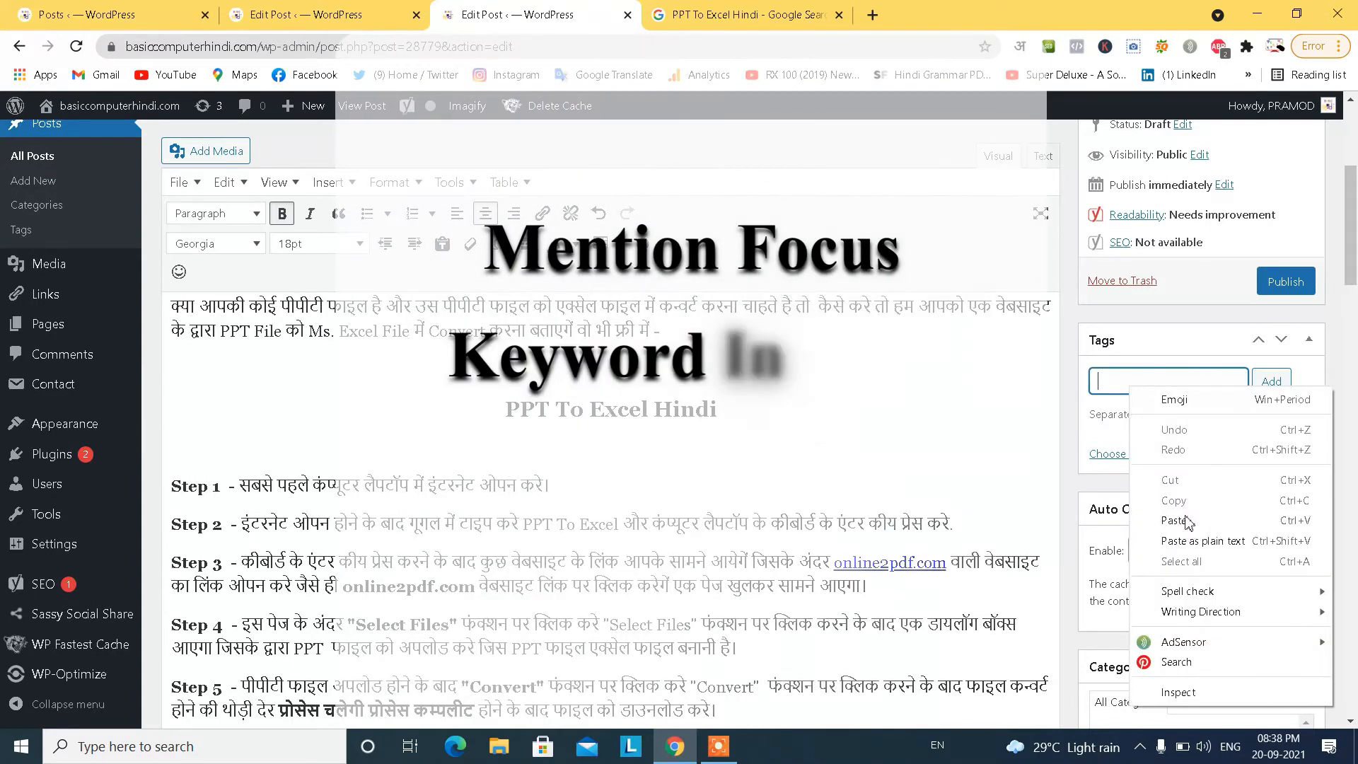
left_click(1174, 520)
left_click(1271, 381)
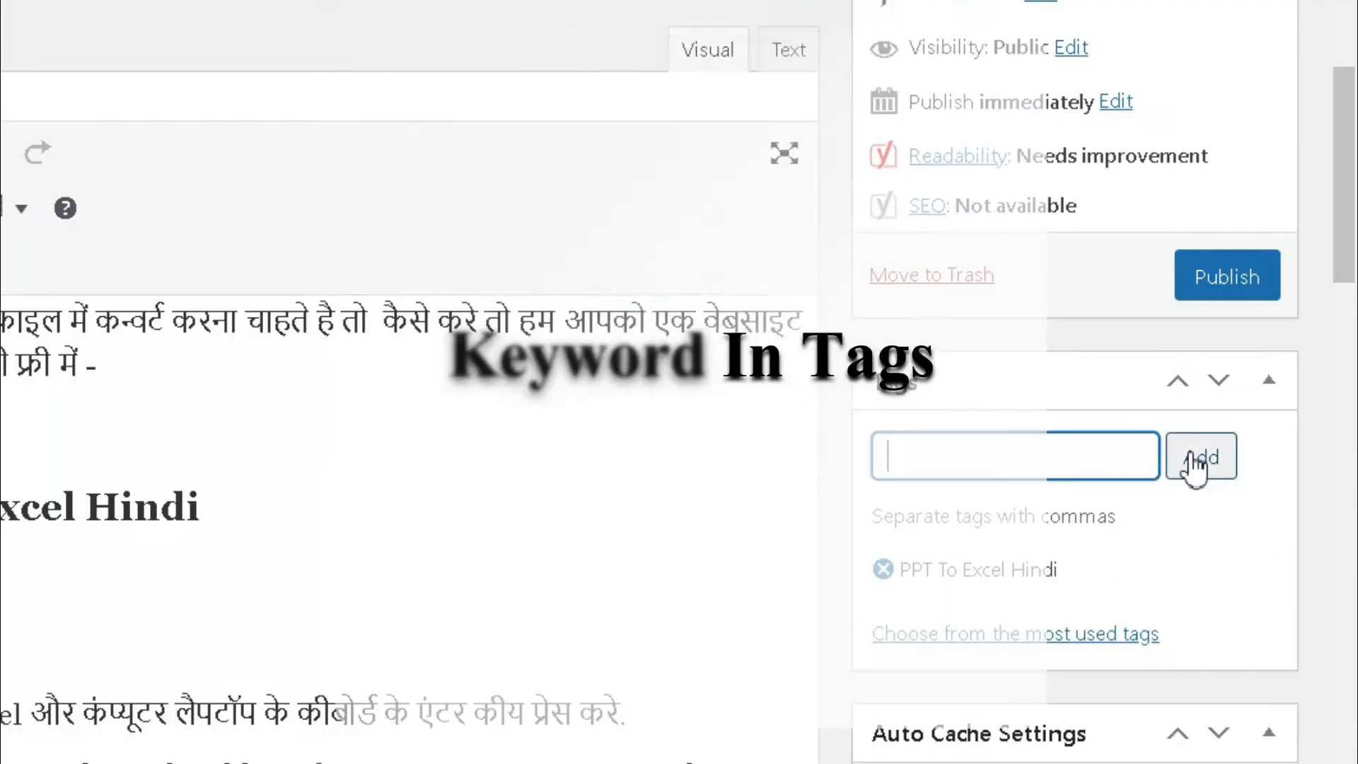
- Examine the article down to its embedded video, and recheck the keyword in the title, content heading and tags
scroll(228, 739, "down", 10)
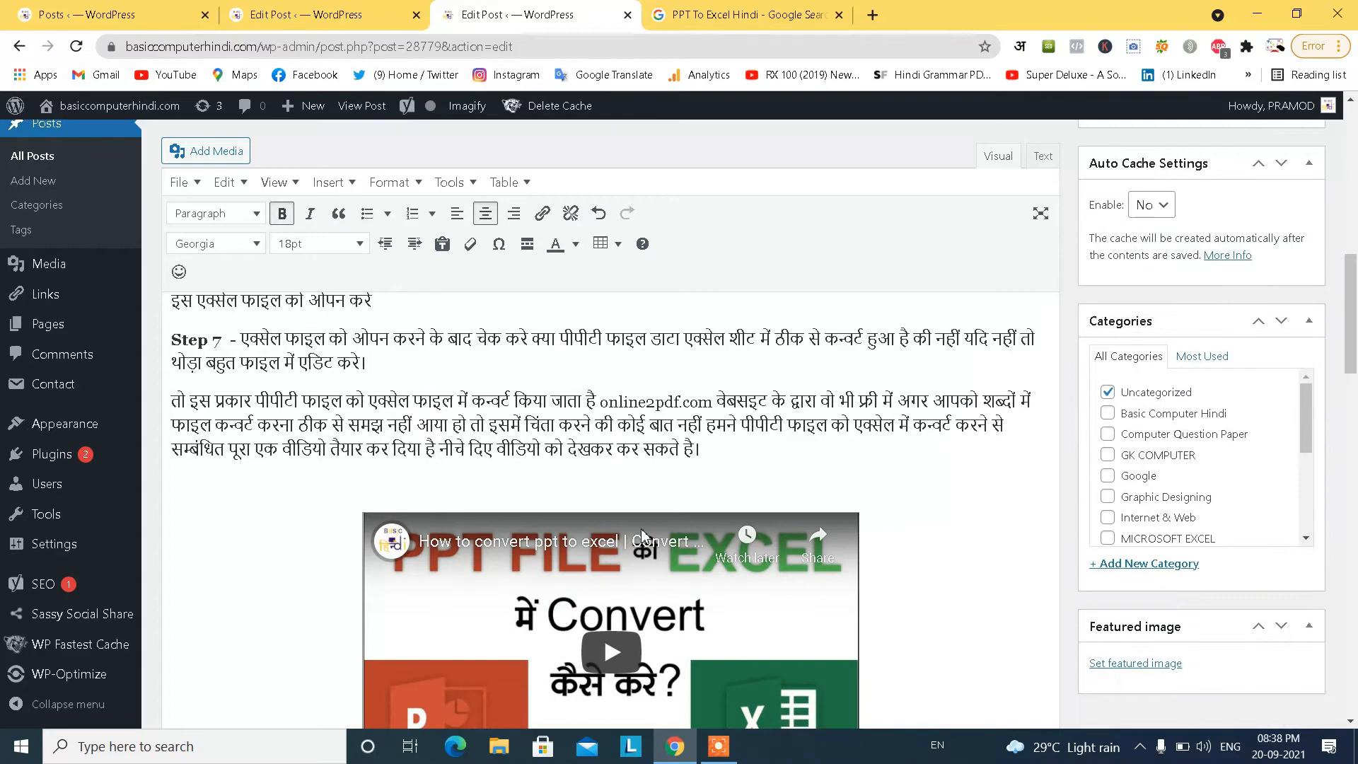
scroll(640, 529, "up", 10)
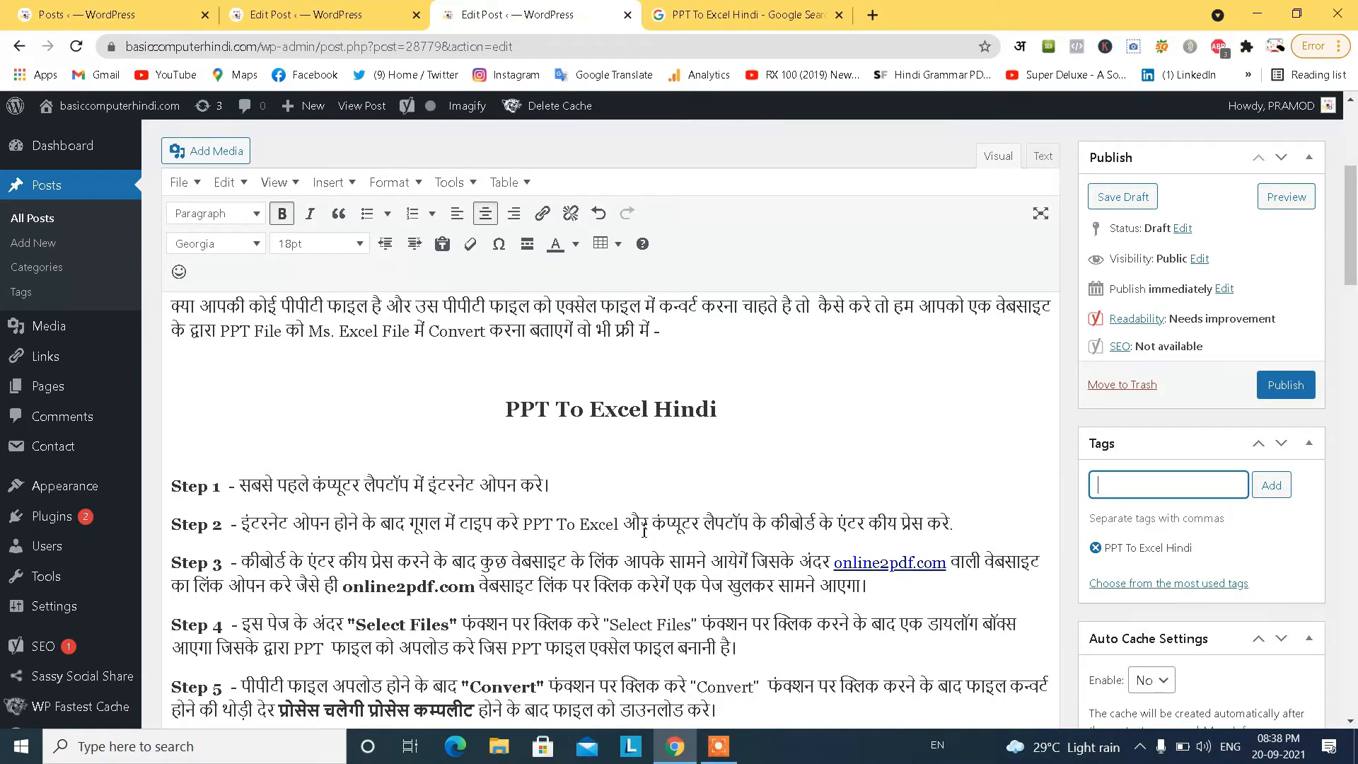
scroll(643, 531, "up", 3)
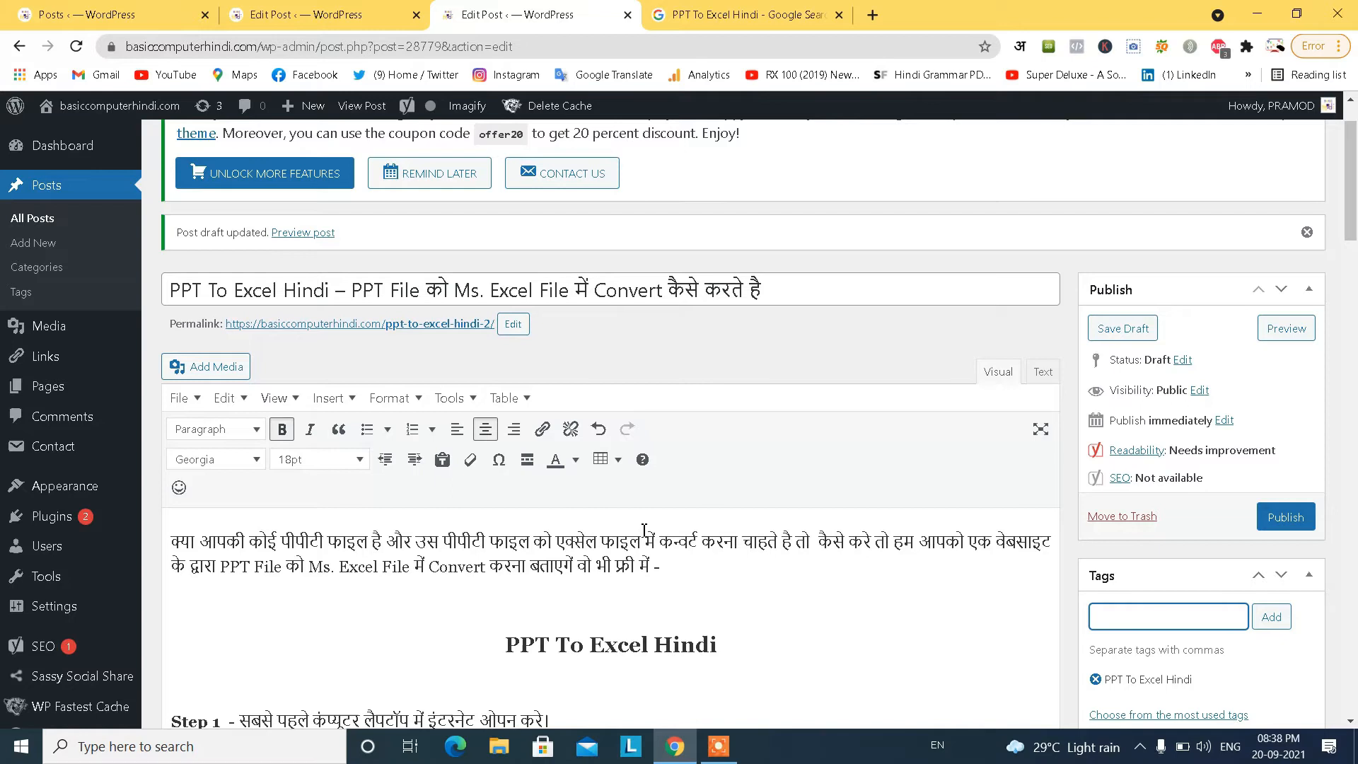
scroll(644, 529, "down", 3)
scroll(644, 529, "up", 3)
left_click(351, 290)
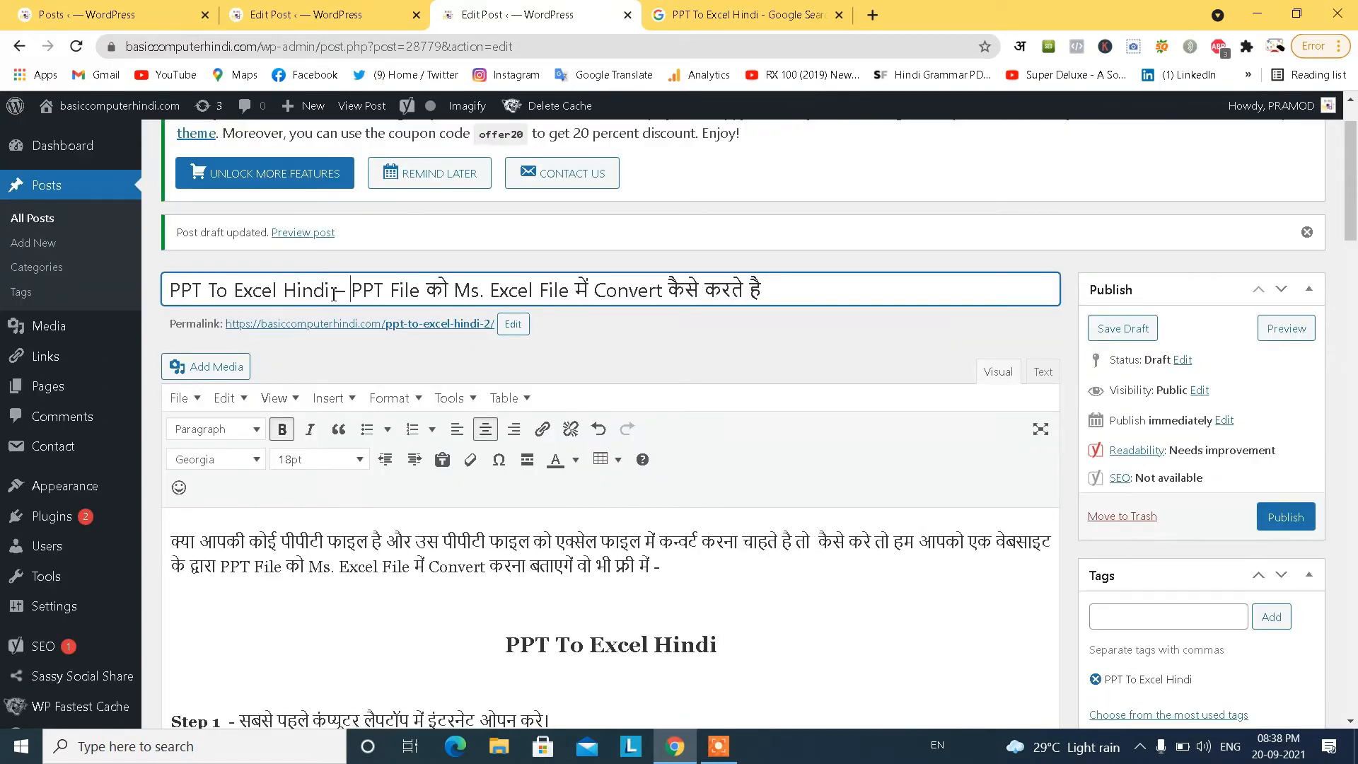
scroll(603, 469, "down", 3)
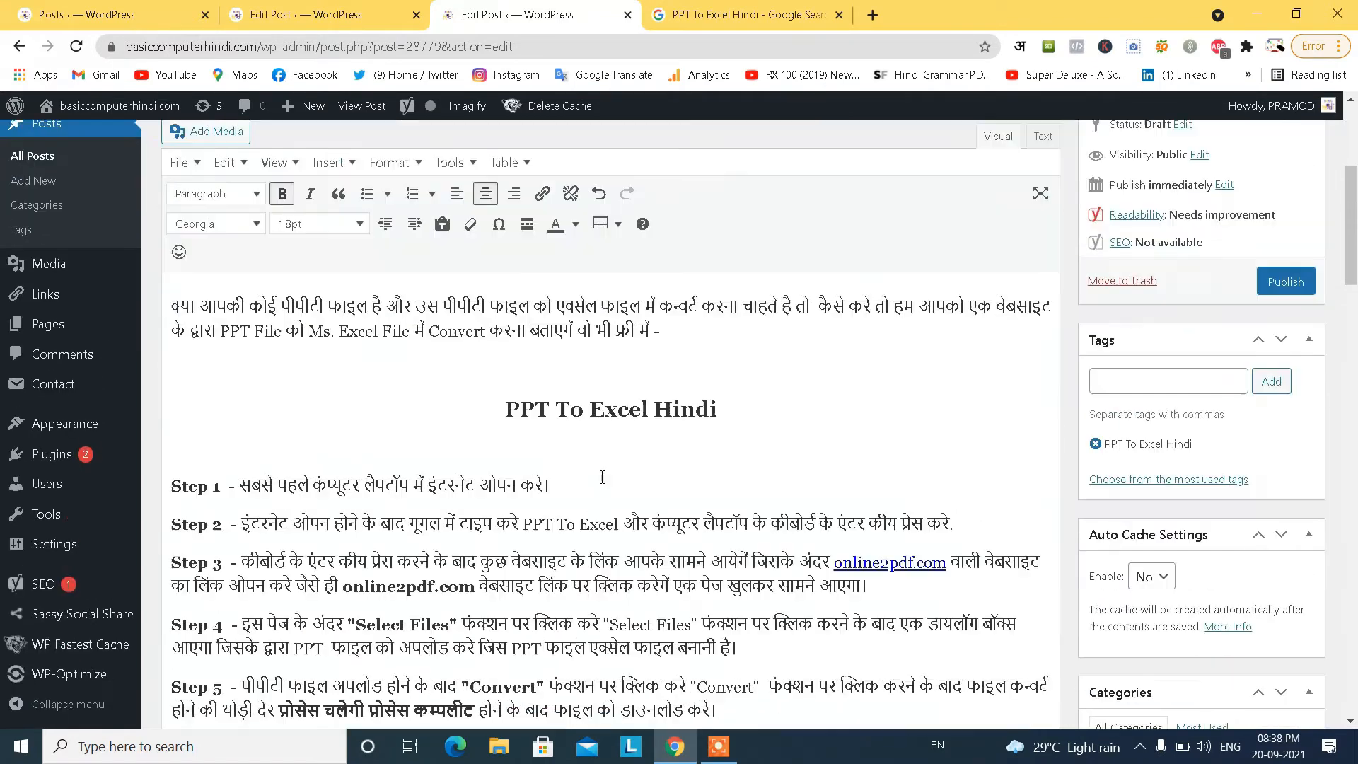
scroll(697, 452, "up", 3)
scroll(527, 453, "down", 3)
left_click(641, 409)
scroll(621, 416, "up", 3)
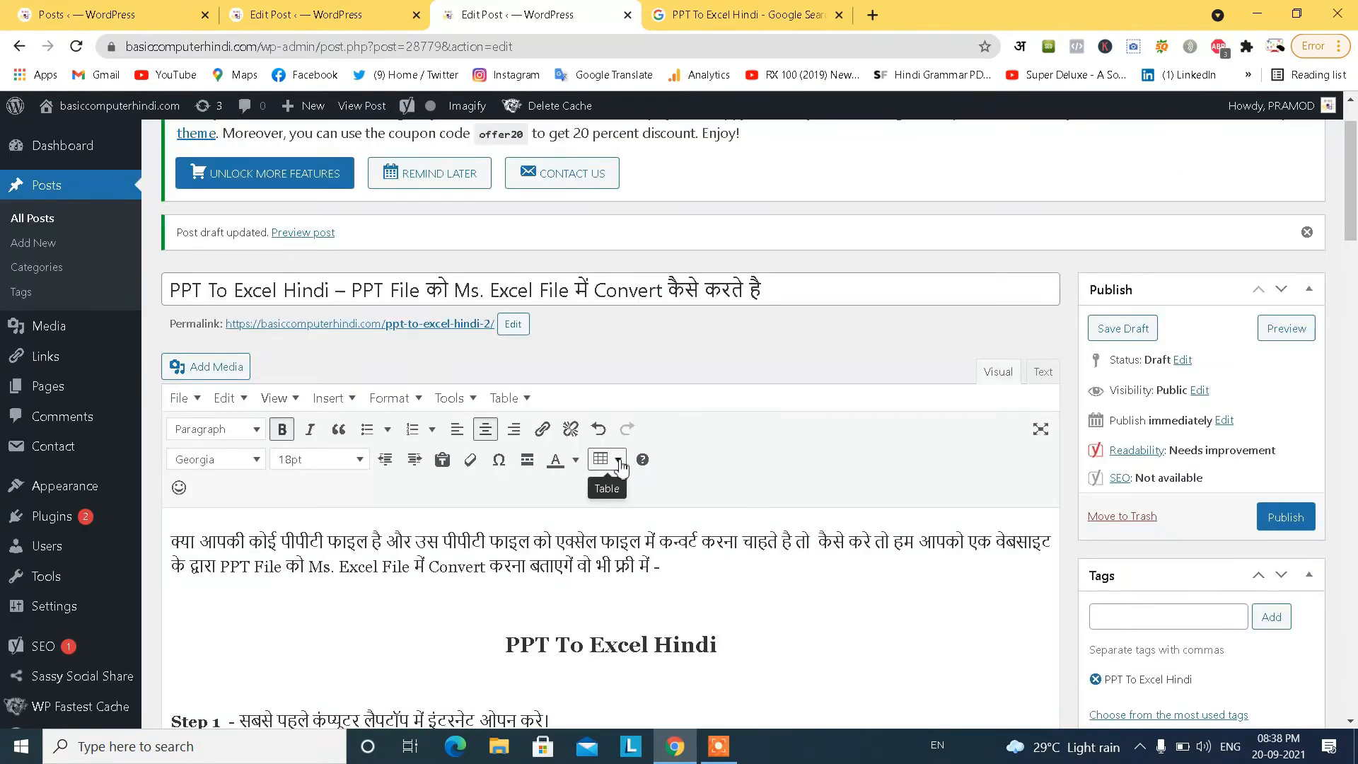
scroll(621, 467, "down", 3)
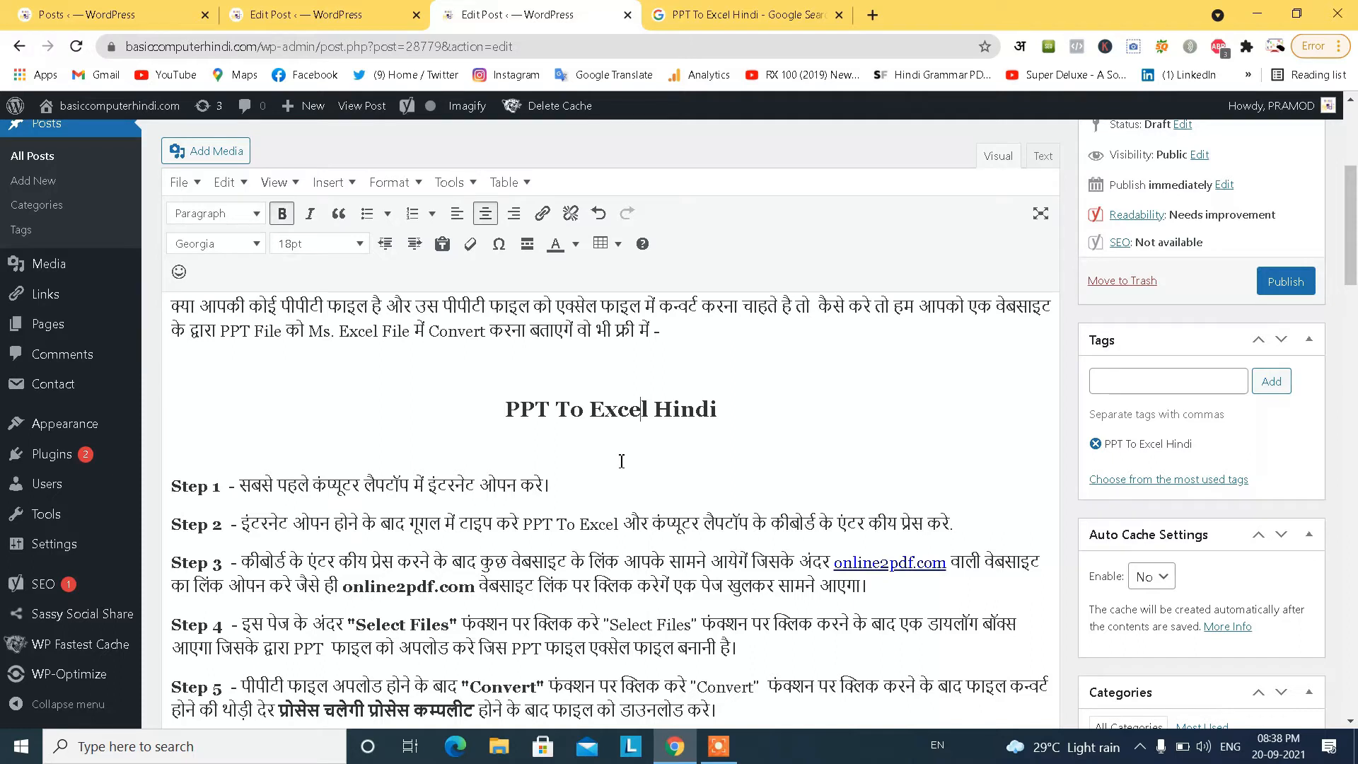
- Set the Yoast SEO focus keyphrase to "PPT To Excel Hindi"
scroll(1206, 394, "down", 8)
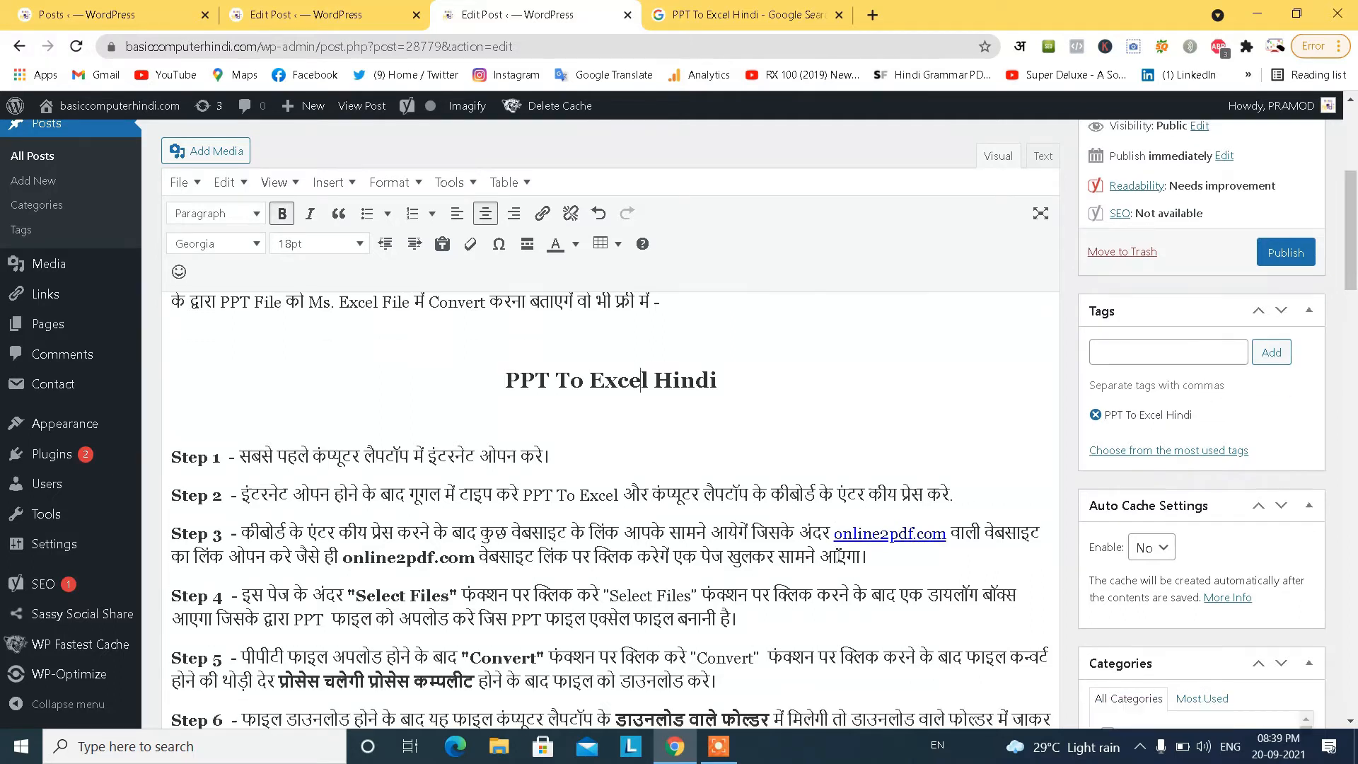
scroll(837, 558, "down", 10)
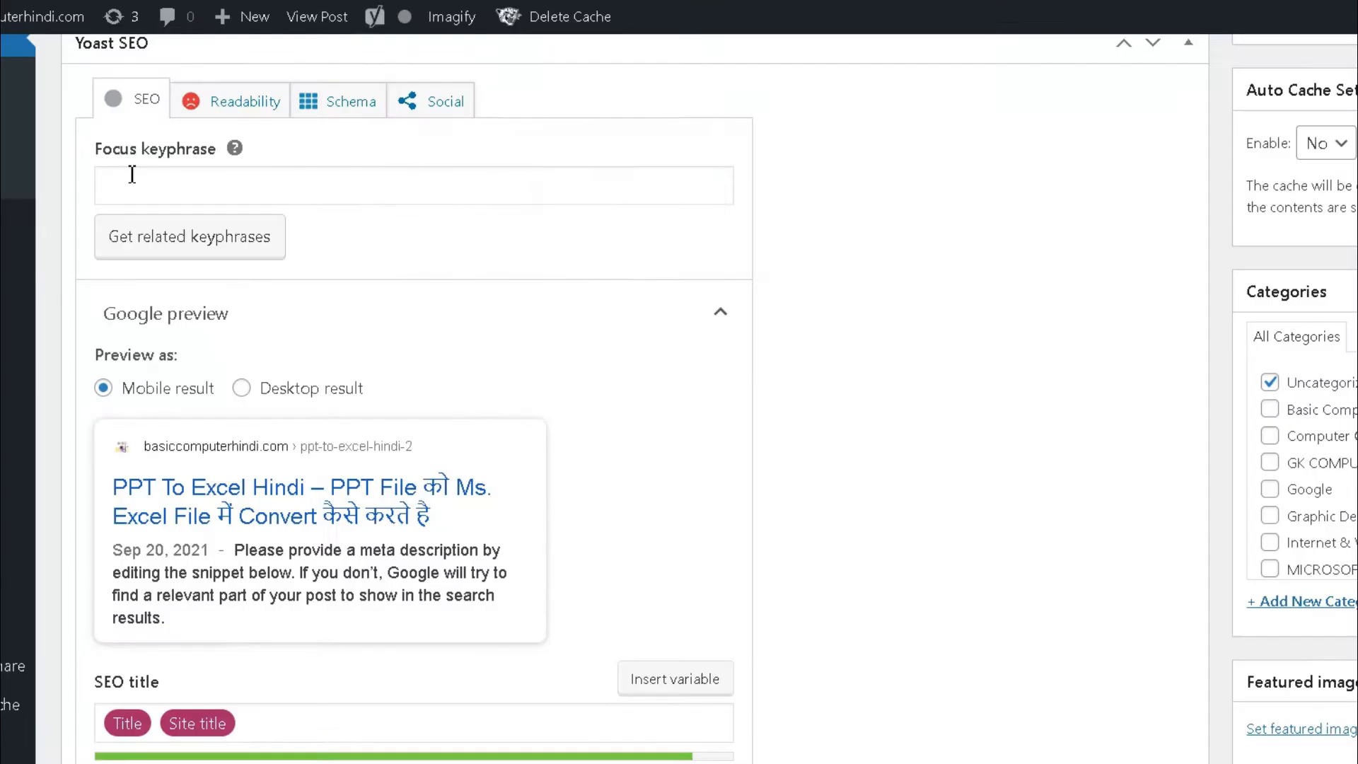
left_click(131, 176)
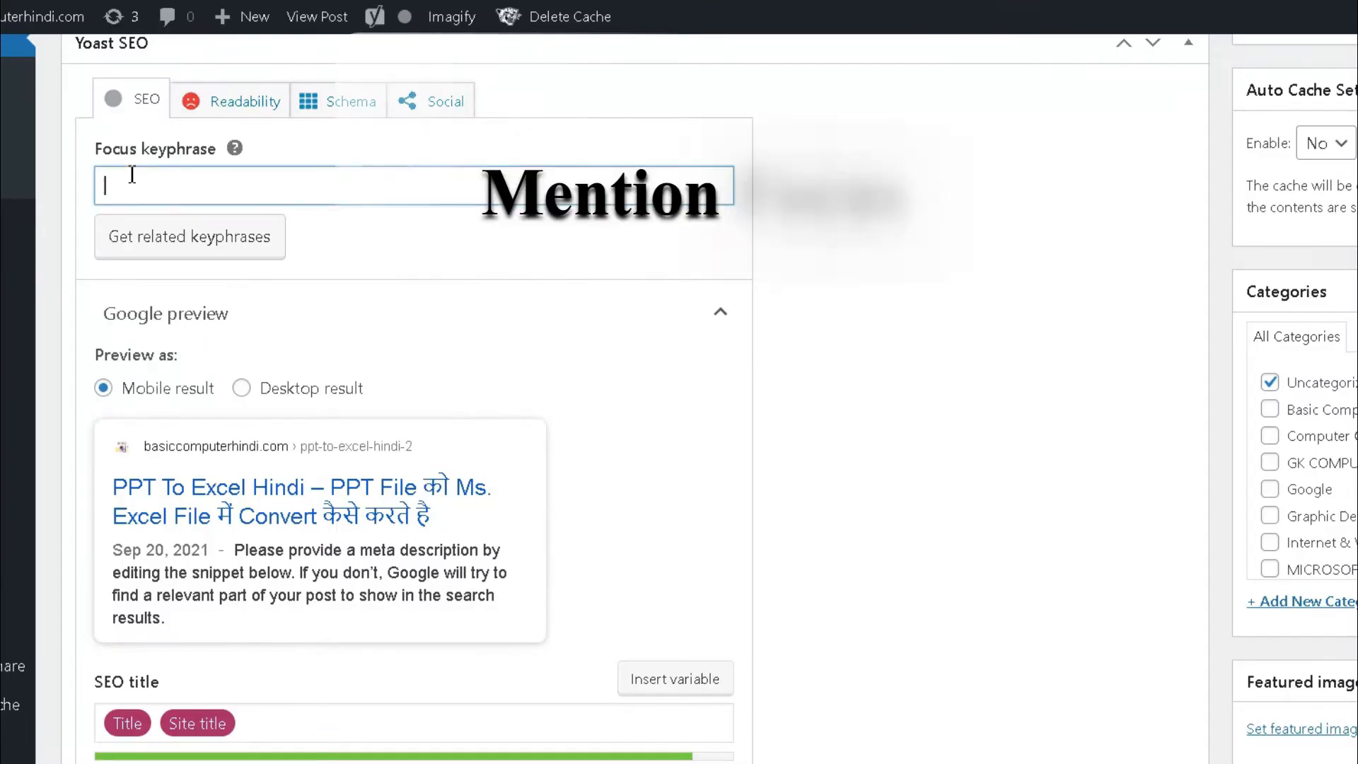
right_click(132, 177)
left_click(222, 351)
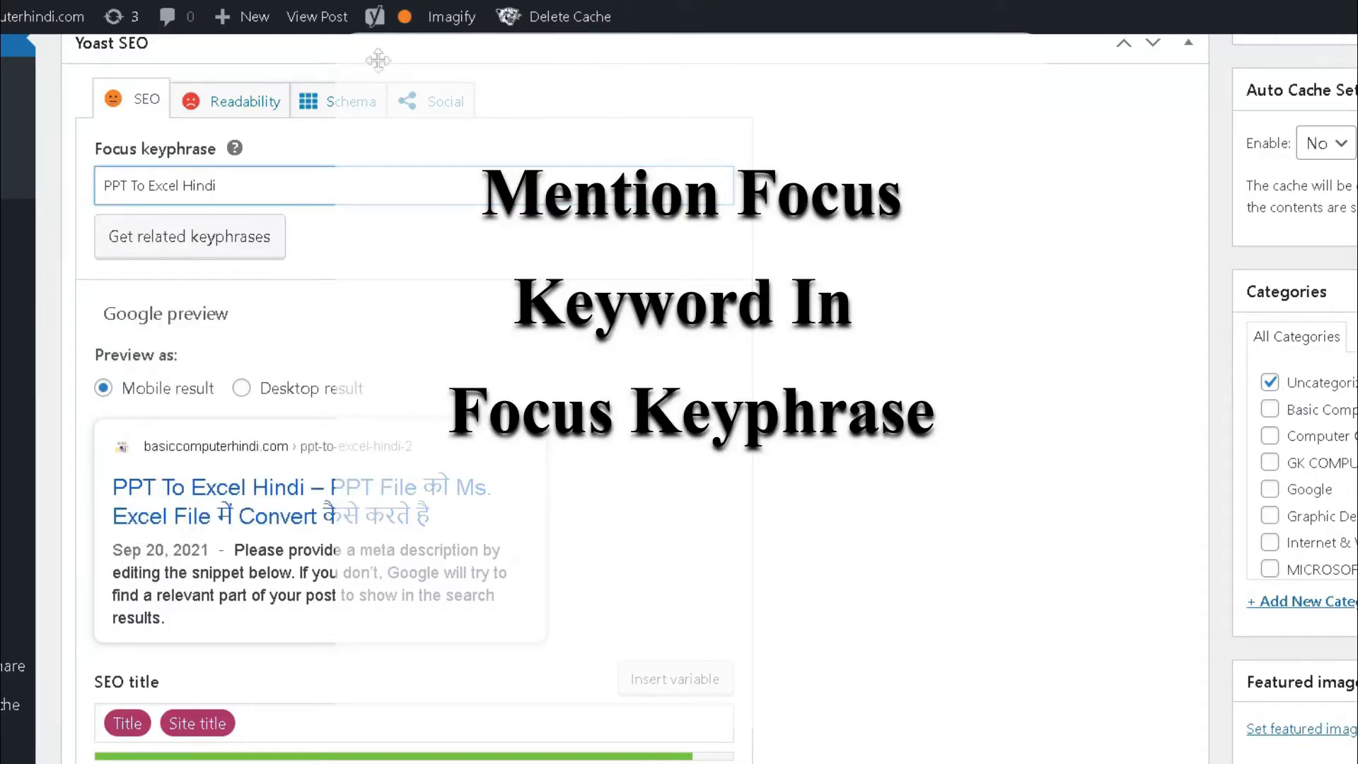
mouse_move(394, 30)
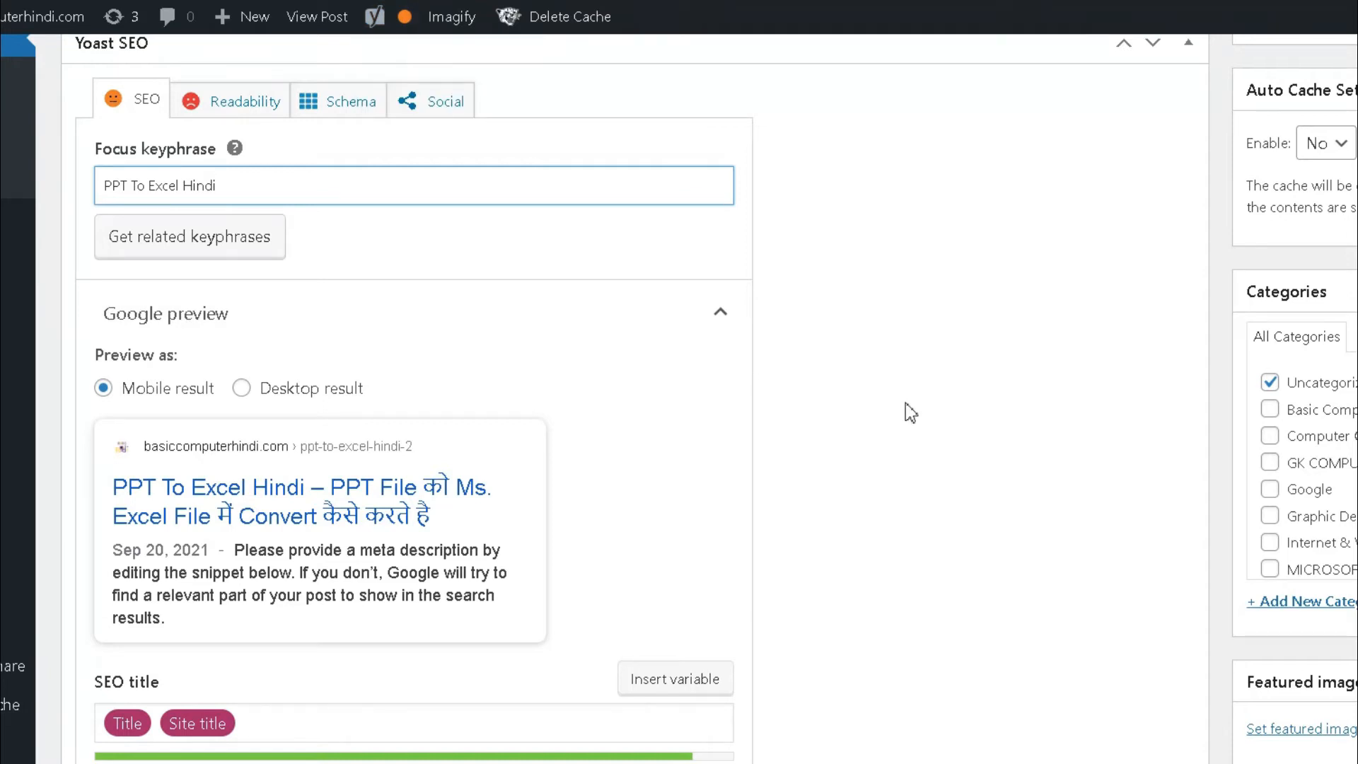
- Copy the full post title and paste it as the Yoast meta description
scroll(888, 527, "up", 4)
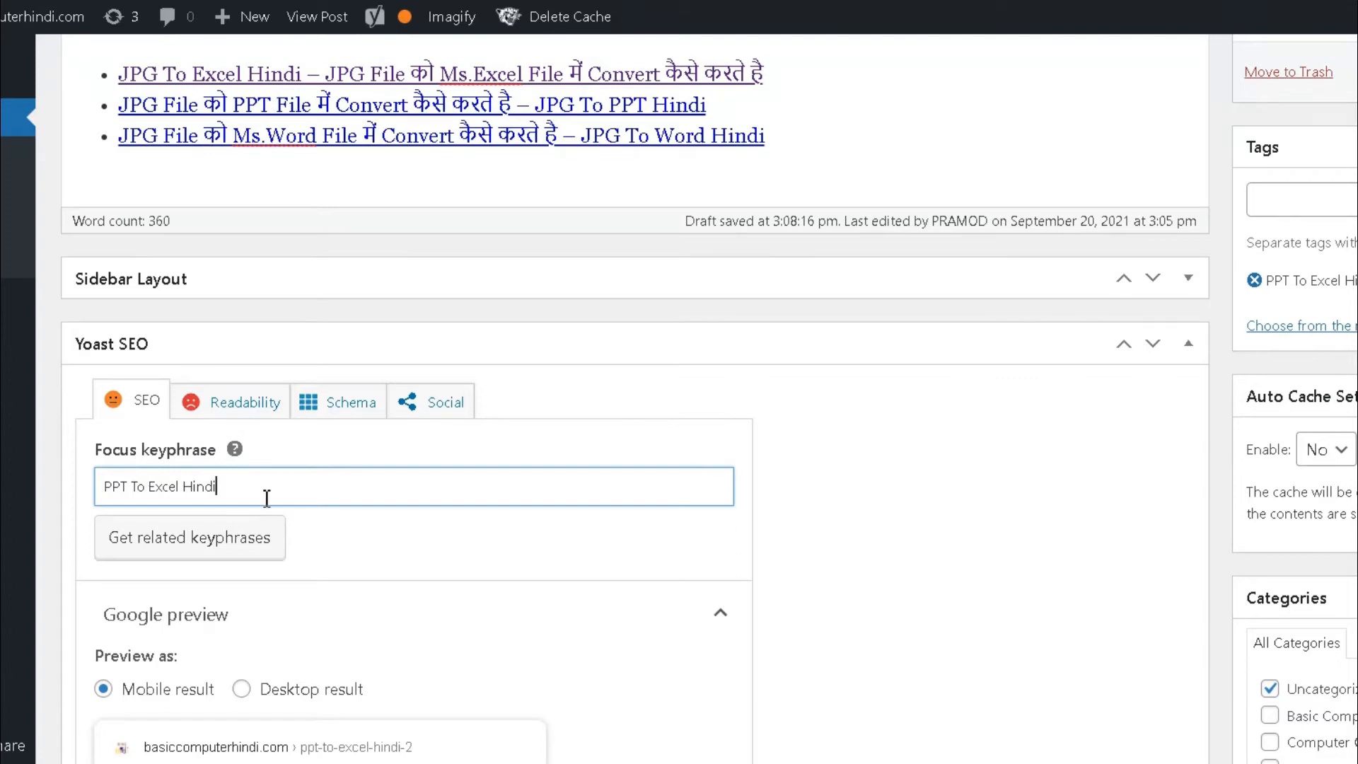
scroll(931, 636, "down", 8)
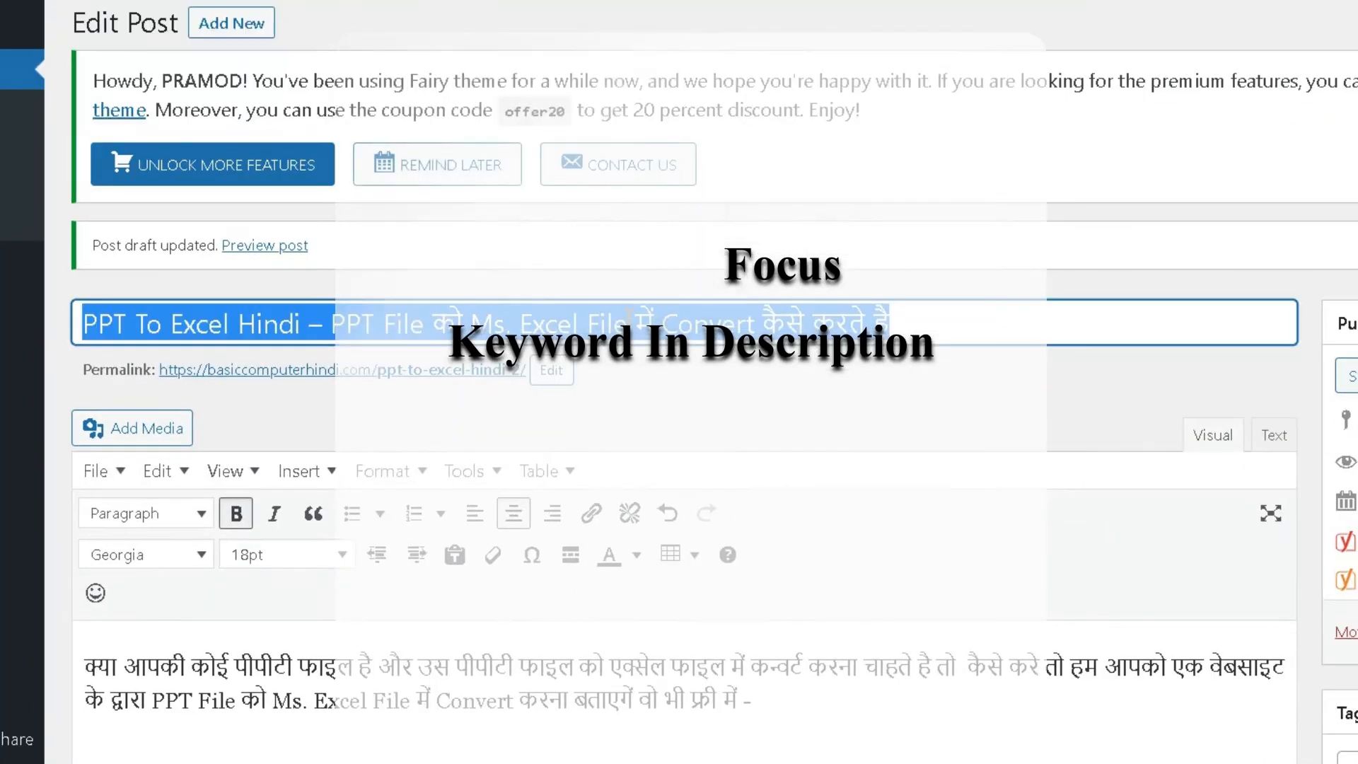
triple_click(629, 317)
right_click(626, 319)
left_click(757, 400)
scroll(662, 522, "down", 15)
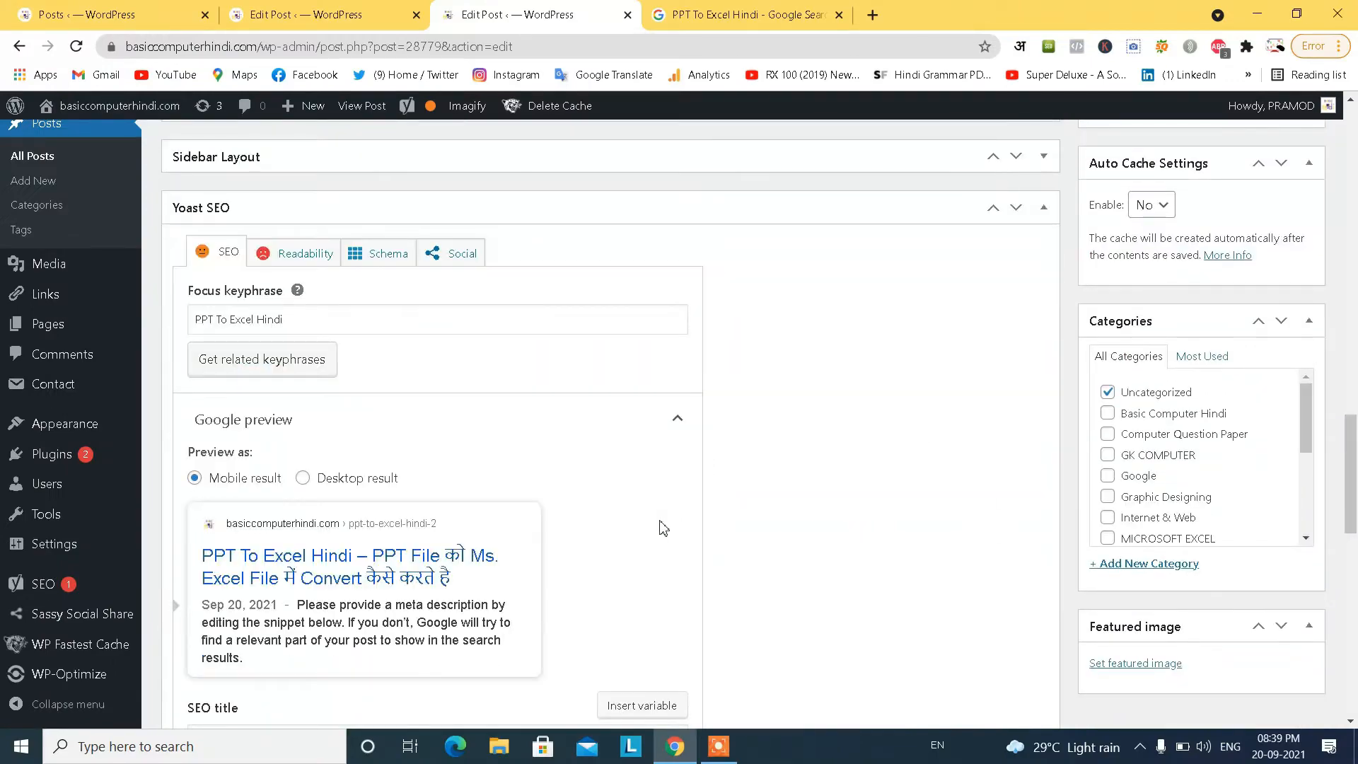
scroll(472, 617, "down", 5)
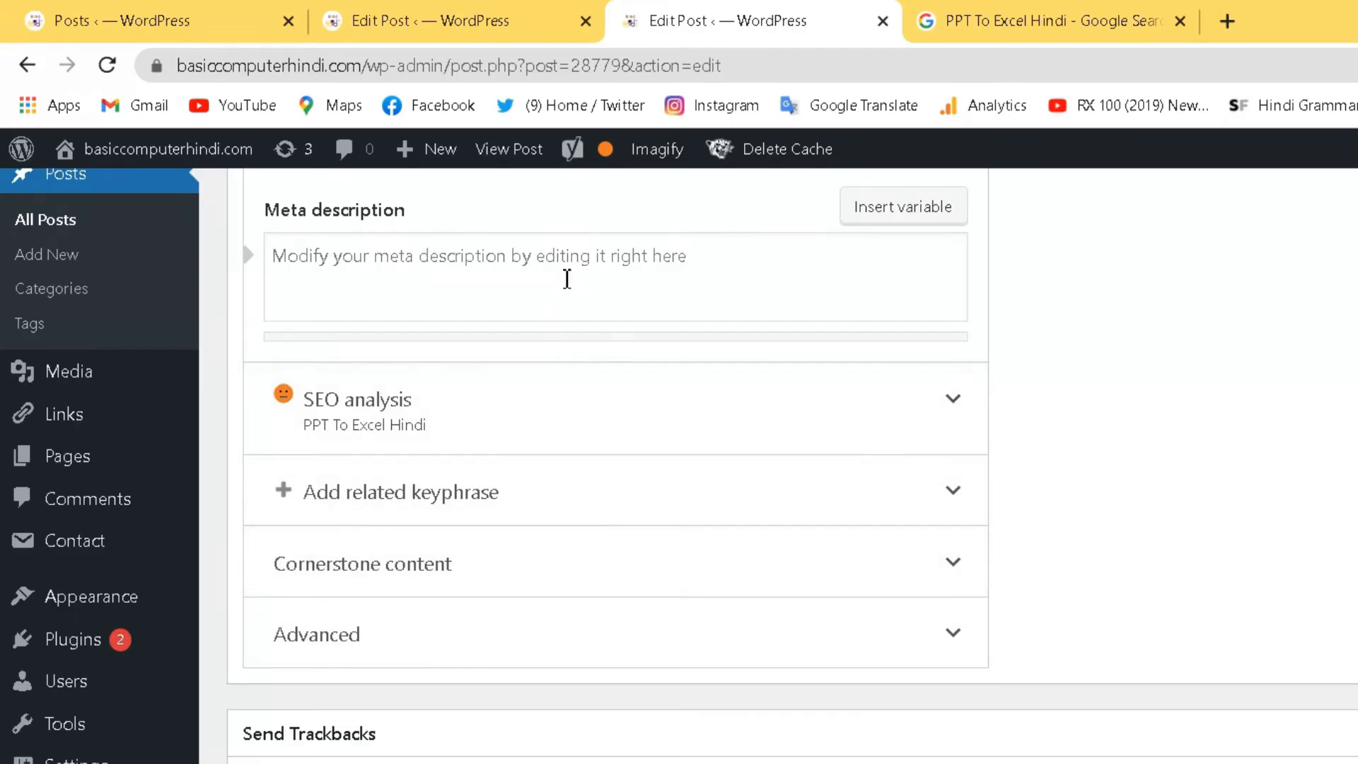
right_click(400, 197)
left_click(455, 276)
right_click(451, 275)
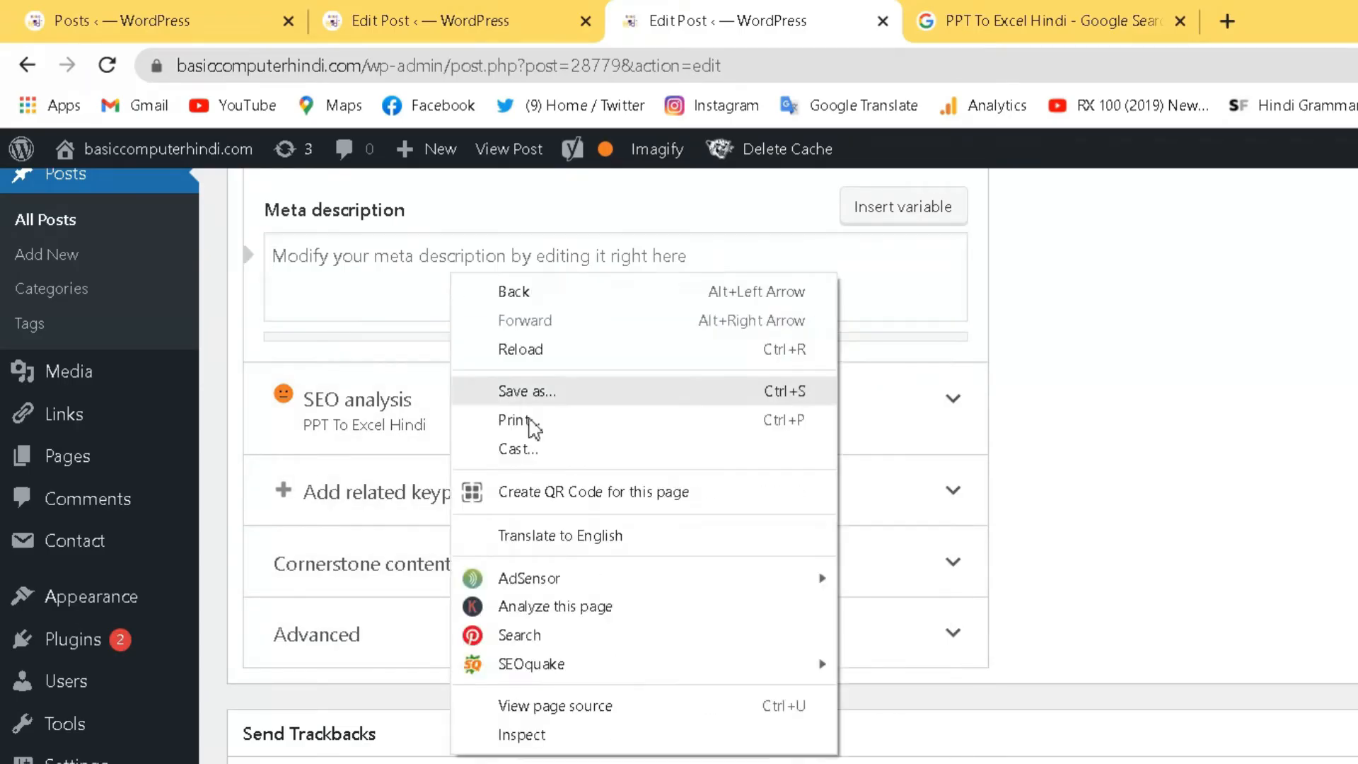
left_click(430, 275)
left_click(427, 253)
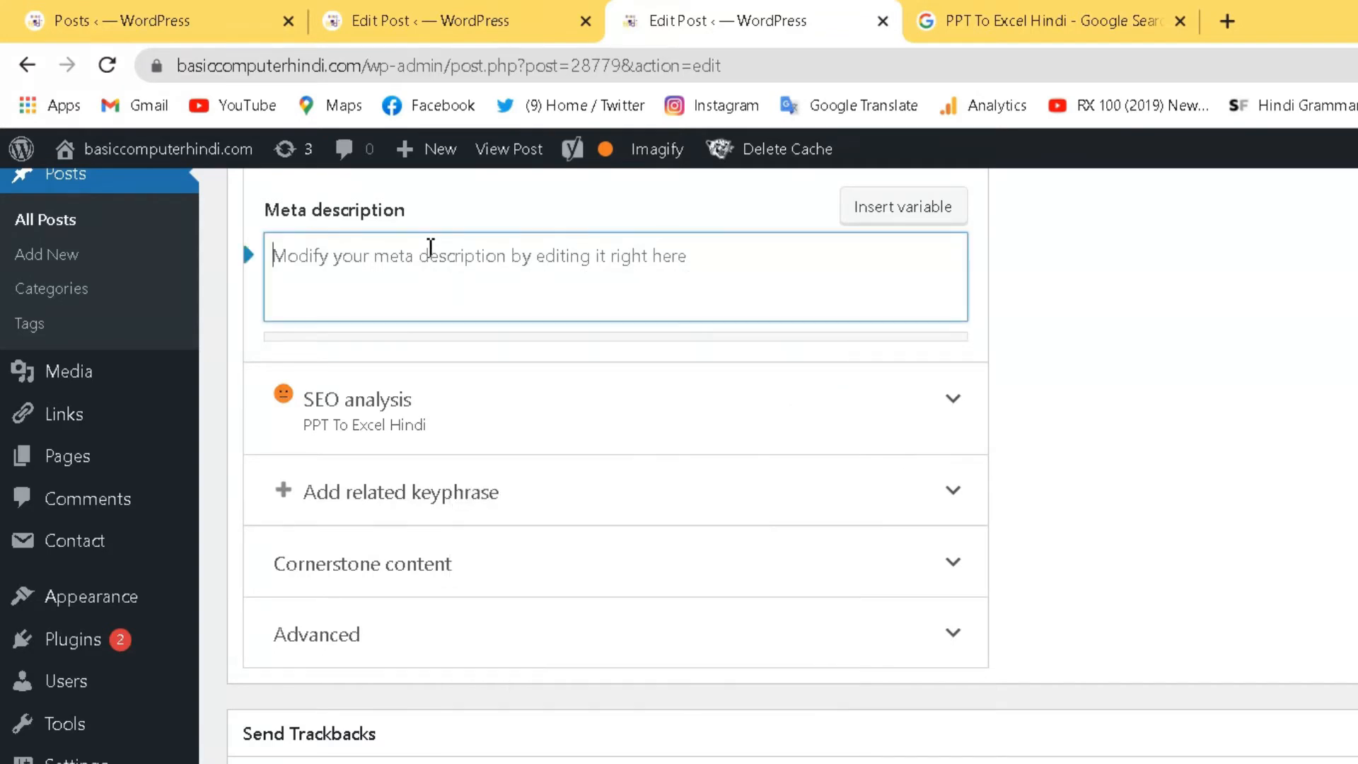
right_click(427, 249)
left_click(489, 435)
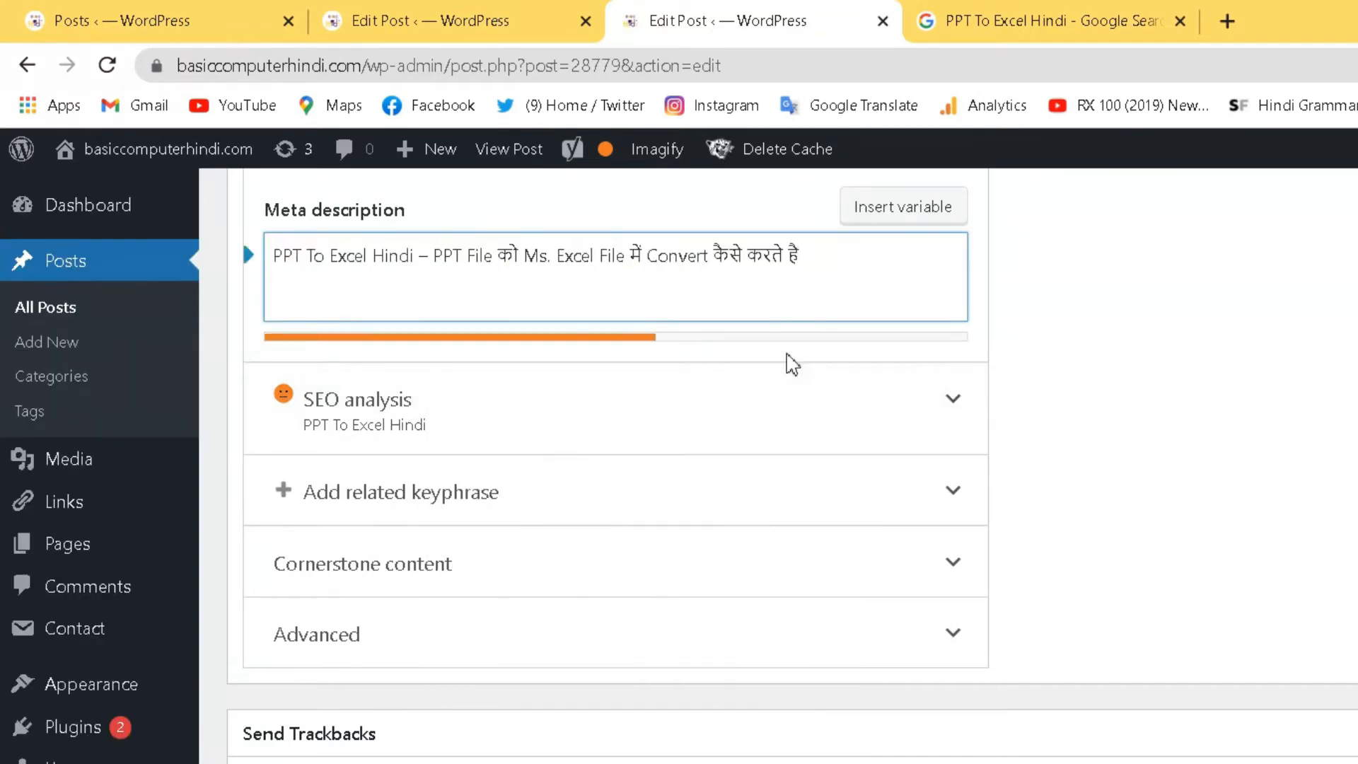
- Append a hyphen and the article's opening words, from "क्या आपकी कोई" to "चाहते है", to the meta description
scroll(793, 365, "up", 20)
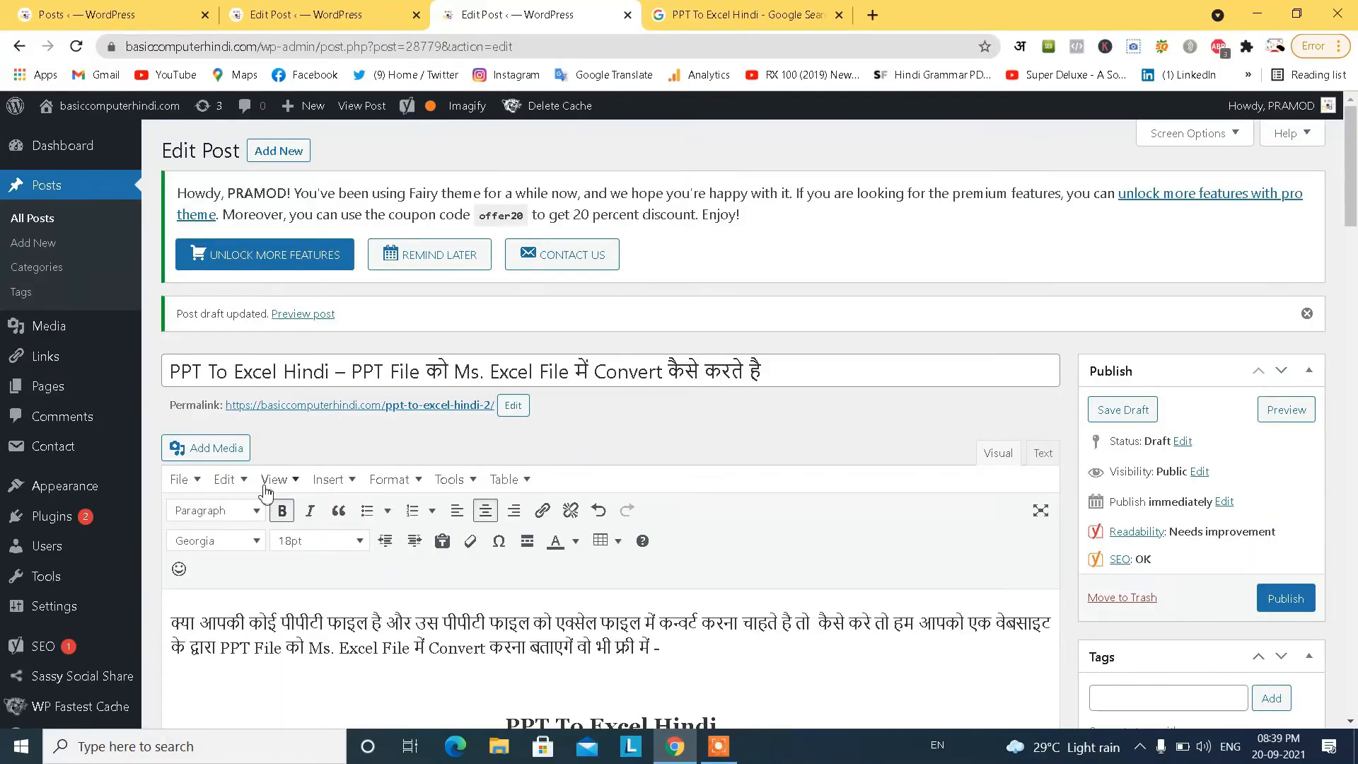
scroll(266, 493, "down", 3)
left_click(190, 388)
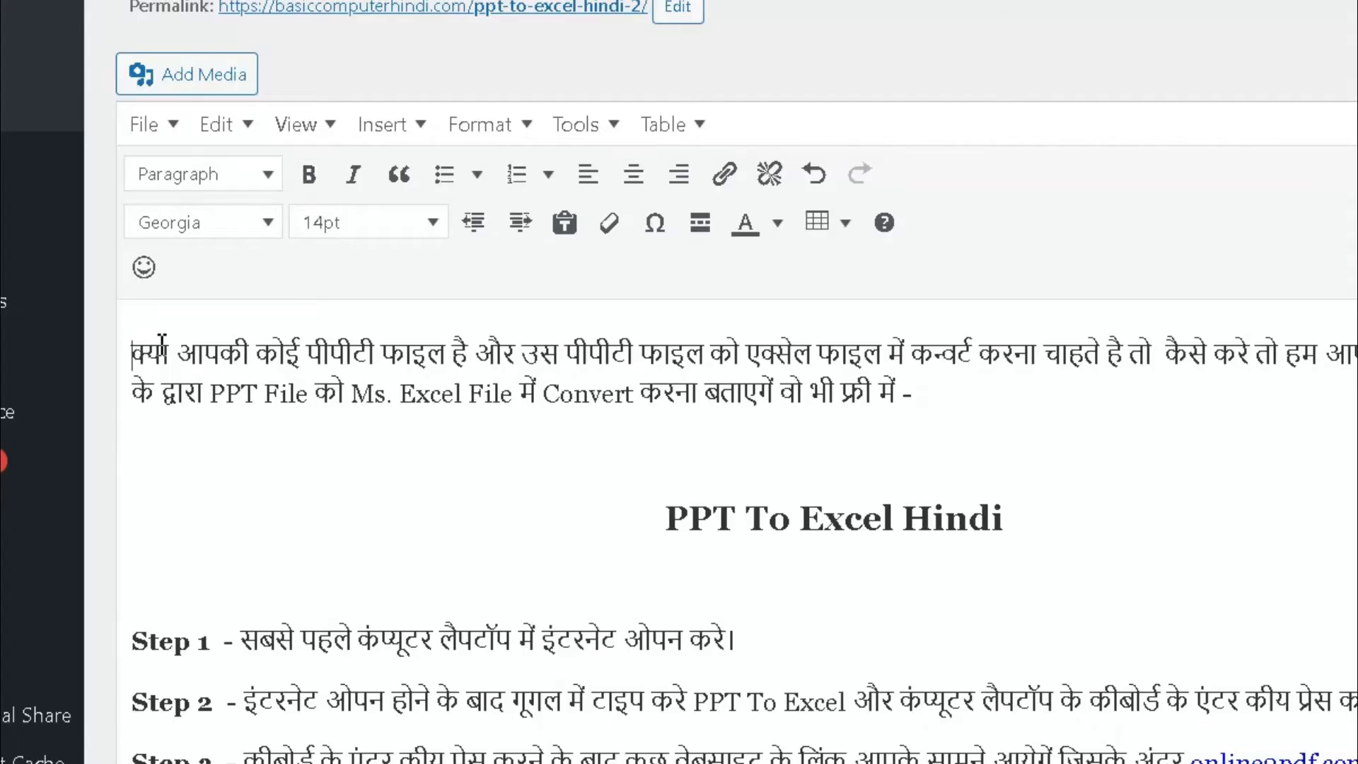
left_click_drag(162, 348, 1121, 343)
right_click(1059, 351)
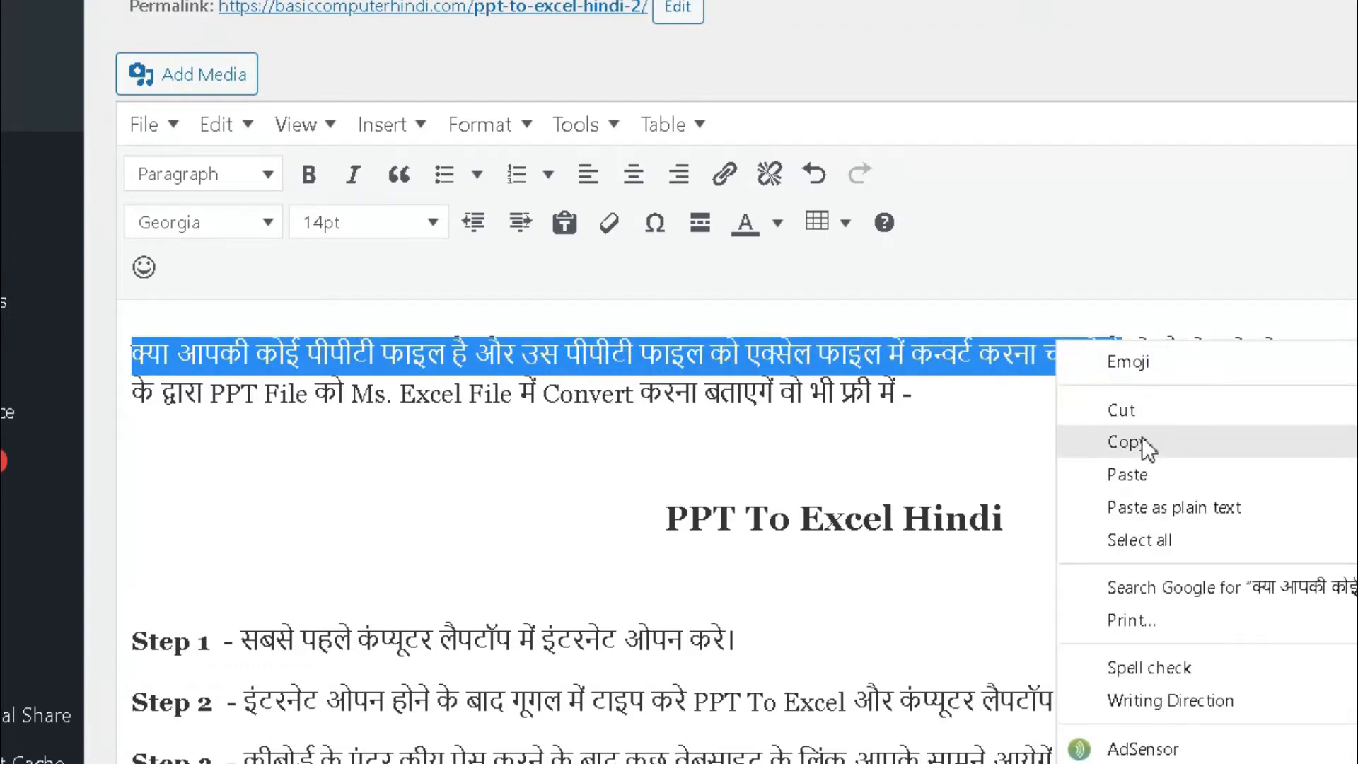
left_click(1124, 436)
scroll(718, 490, "down", 15)
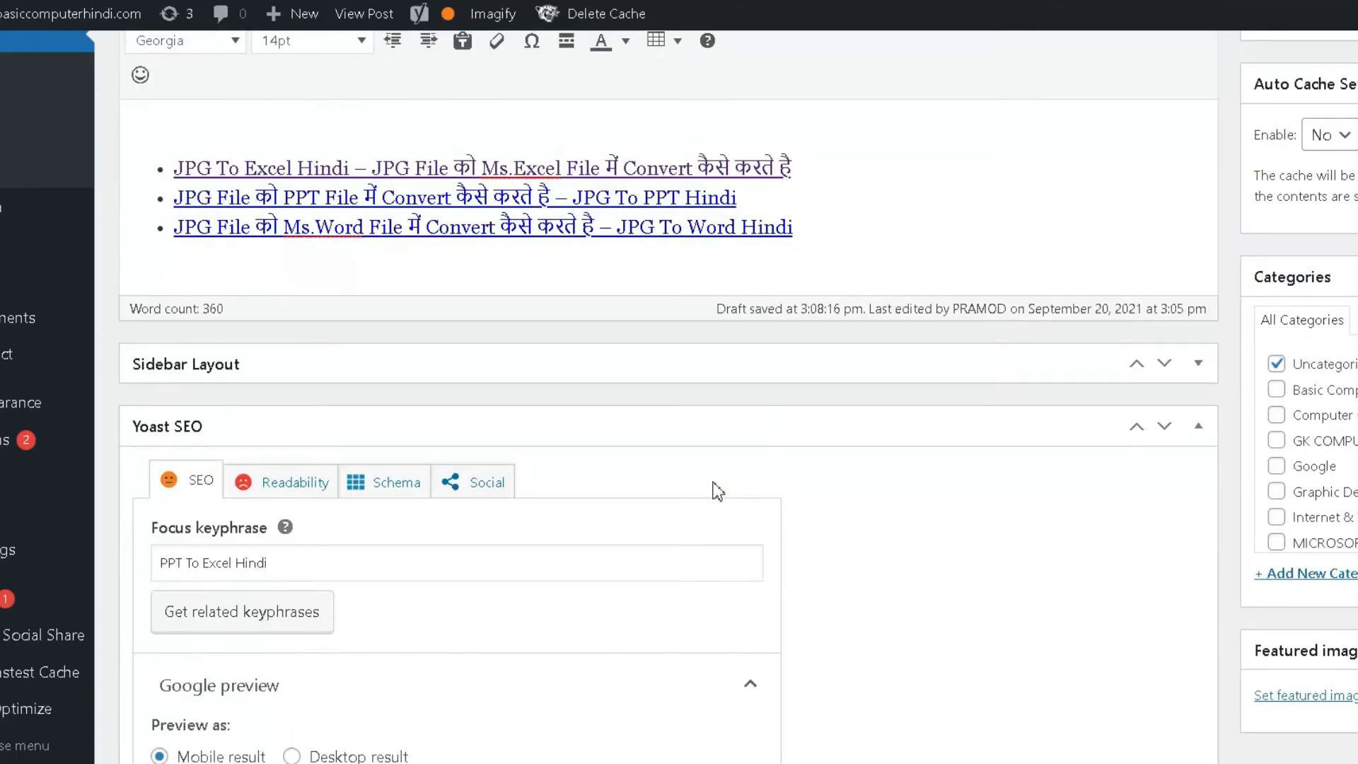
scroll(583, 509, "down", 5)
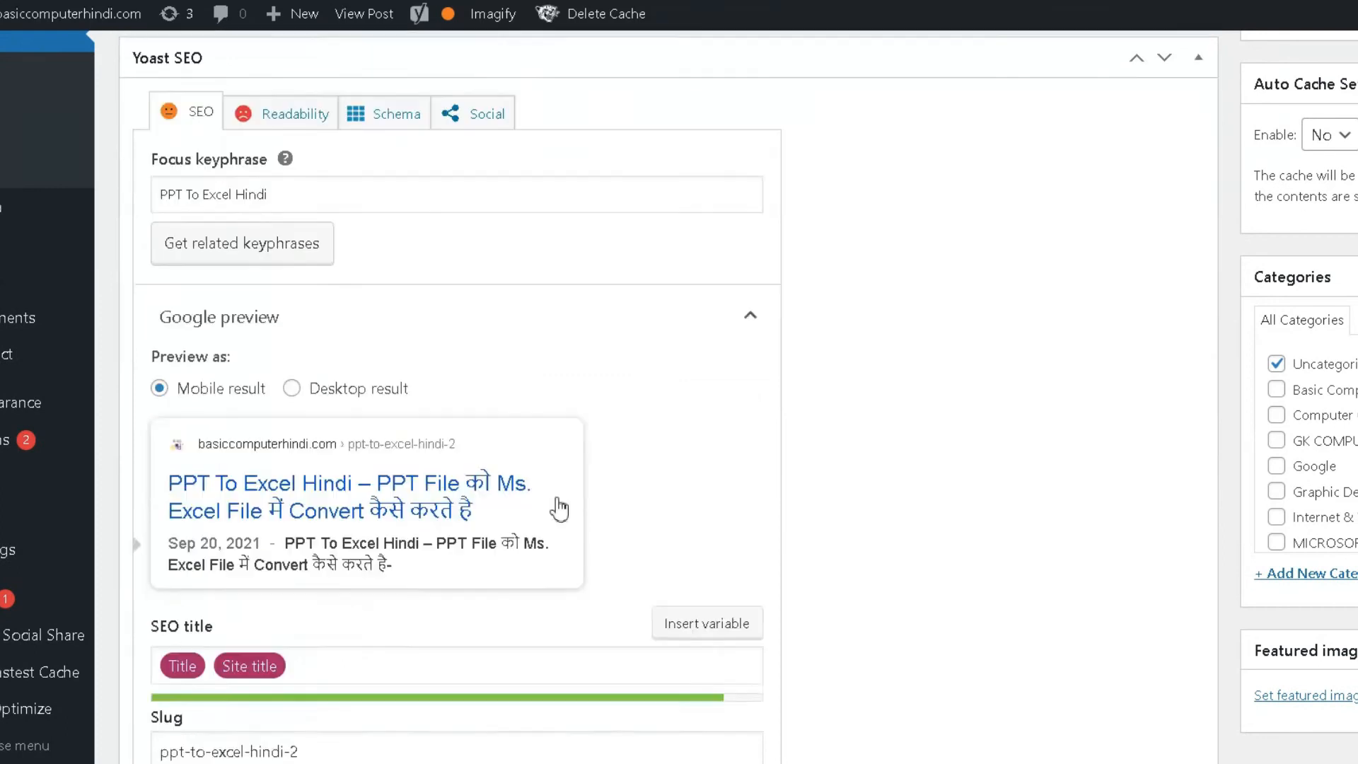
scroll(559, 508, "down", 3)
left_click(637, 629)
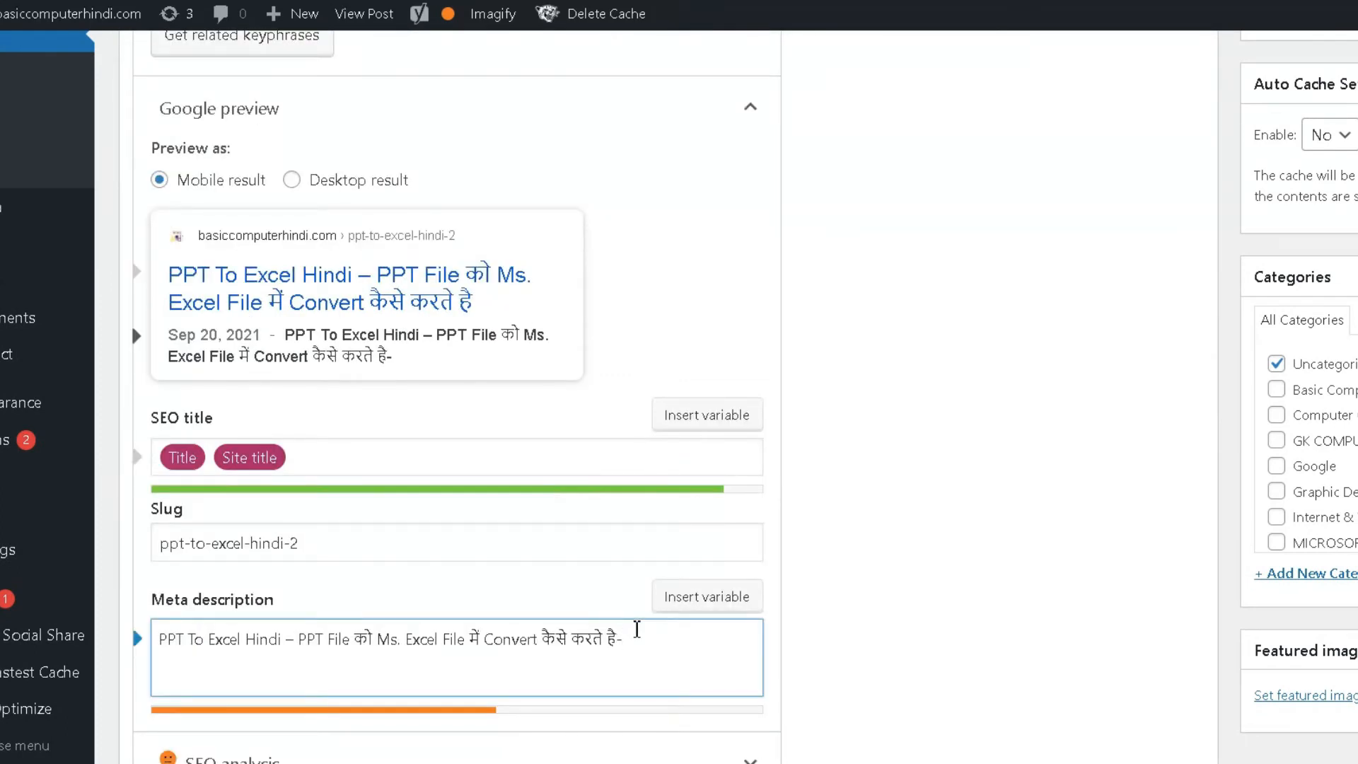
key("ctrl+v")
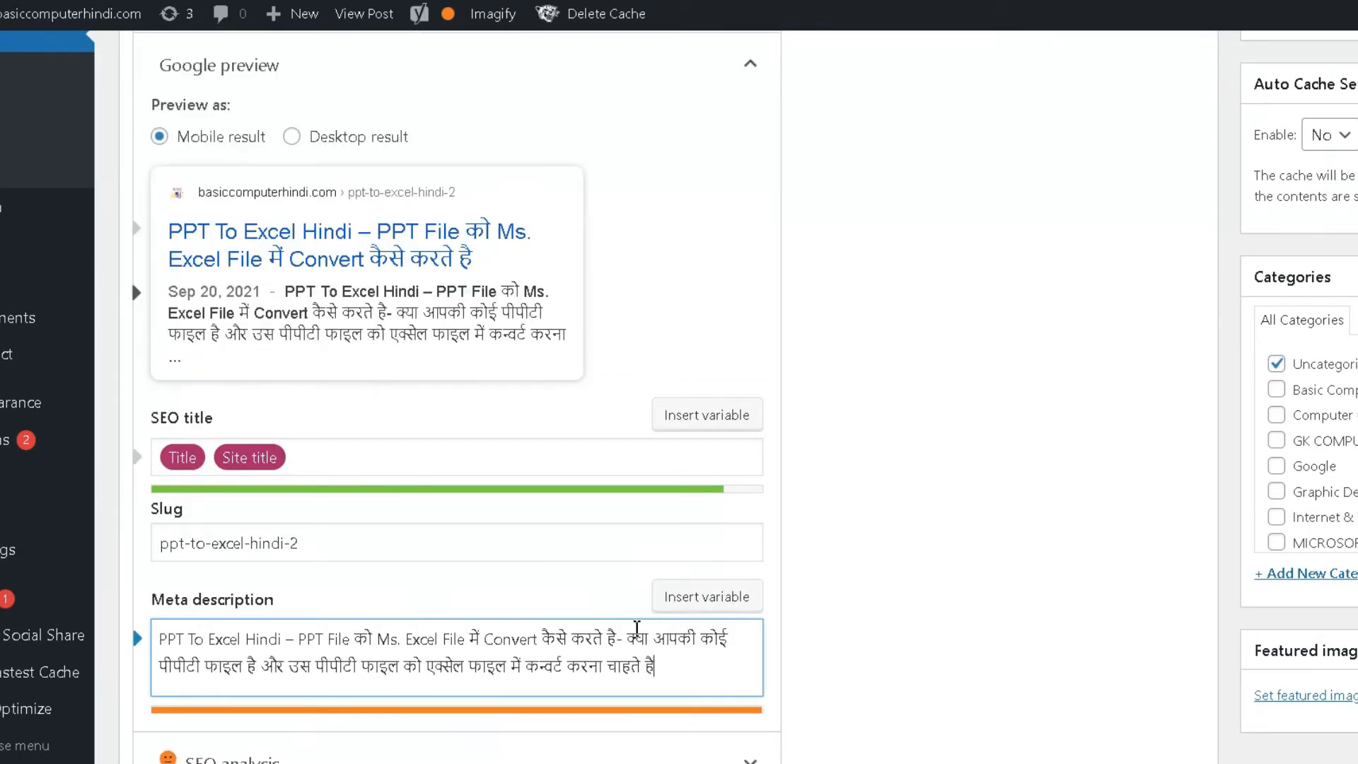
- Trim the end of the meta description so it finishes at "एक्सेल फाइल में"
key("BackSpace")
key("BackSpace")
key("BackSpace")
key("BackSpace")
key("BackSpace")
key("BackSpace")
key("BackSpace")
key("BackSpace")
key("BackSpace")
key("BackSpace")
key("BackSpace")
key("BackSpace")
key("BackSpace")
key("BackSpace")
key("BackSpace")
key("BackSpace")
key("BackSpace")
key("BackSpace")
key("BackSpace")
key("BackSpace")
key("BackSpace")
key("BackSpace")
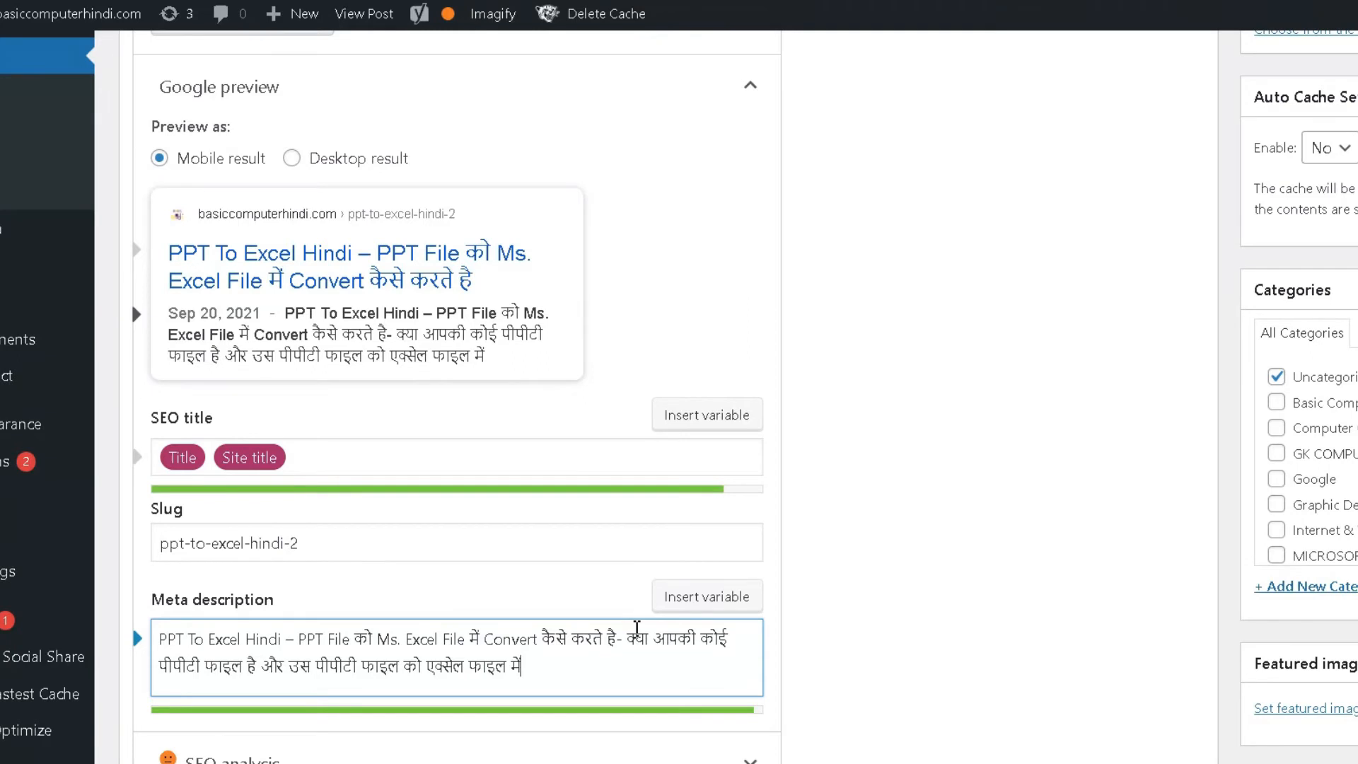
- Expand the SEO analysis and highlight the opening part of the meta description
scroll(646, 576, "down", 5)
left_click(491, 214)
scroll(505, 321, "up", 3)
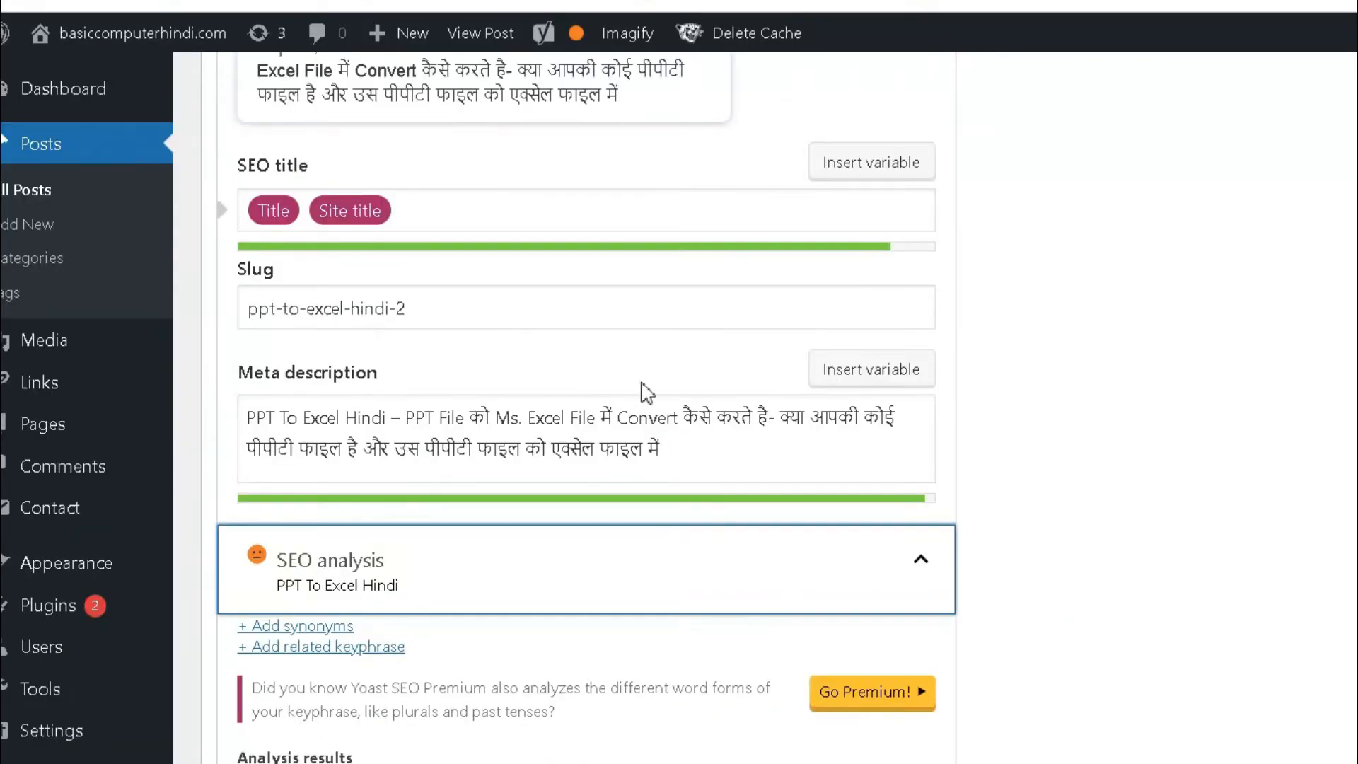
left_click(252, 420)
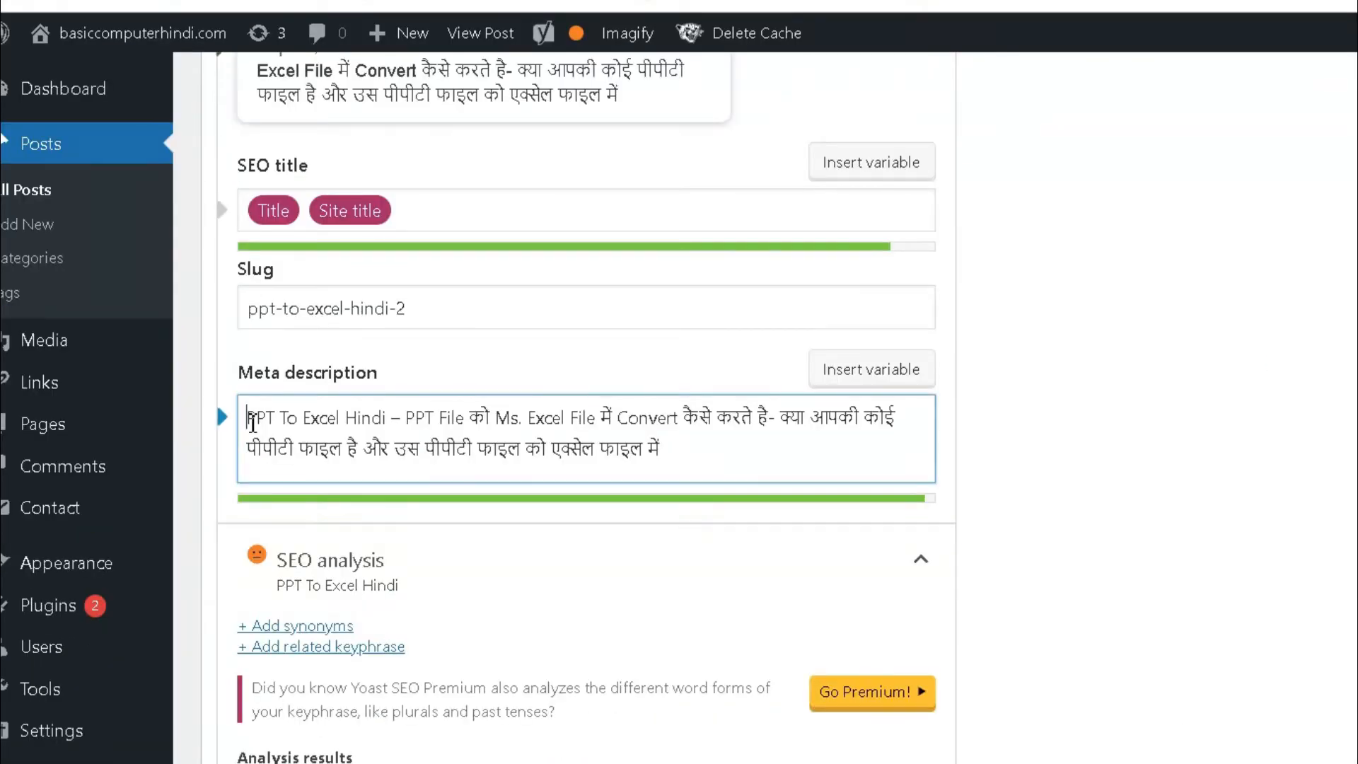
left_click_drag(252, 422, 596, 425)
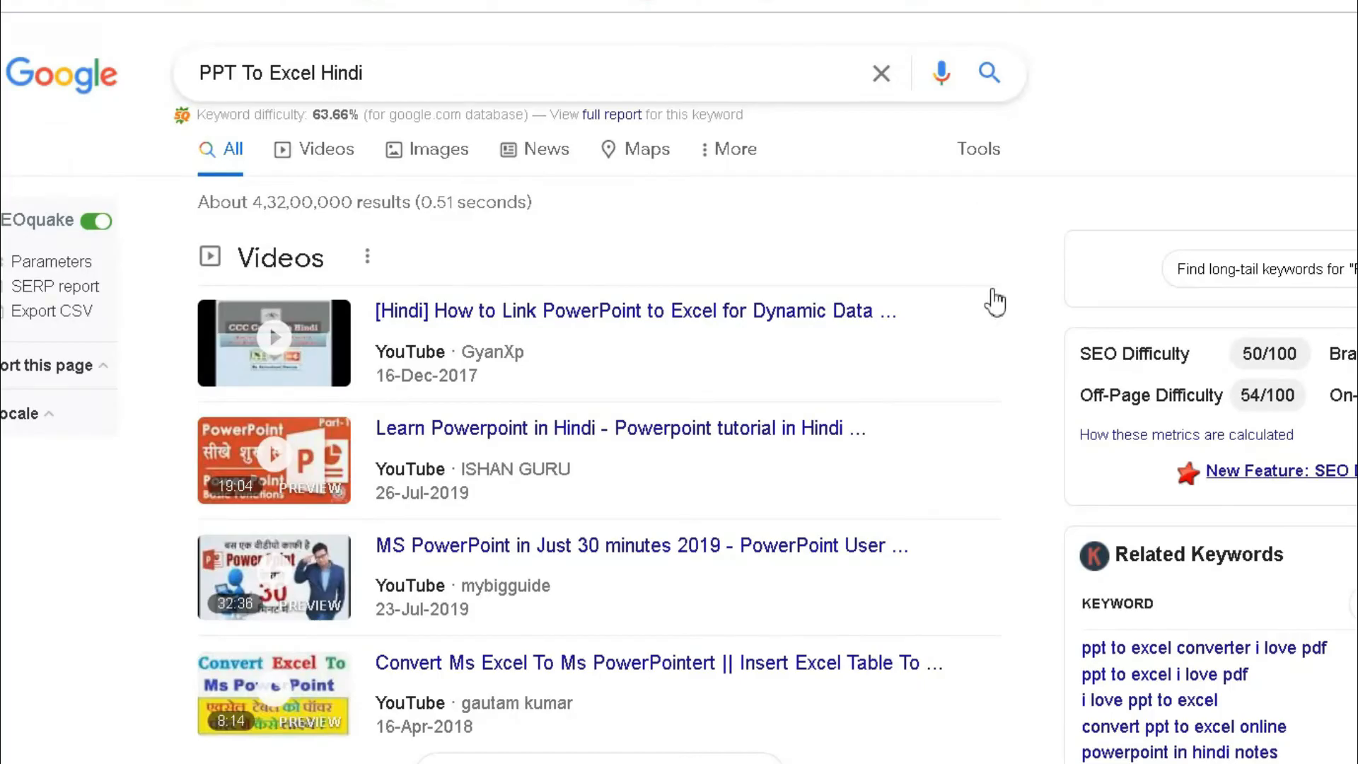
- Examine the Google results for "PPT To Excel Hindi" and highlight the keyword in the basiccomputerhindi.com result's description
scroll(992, 297, "down", 3)
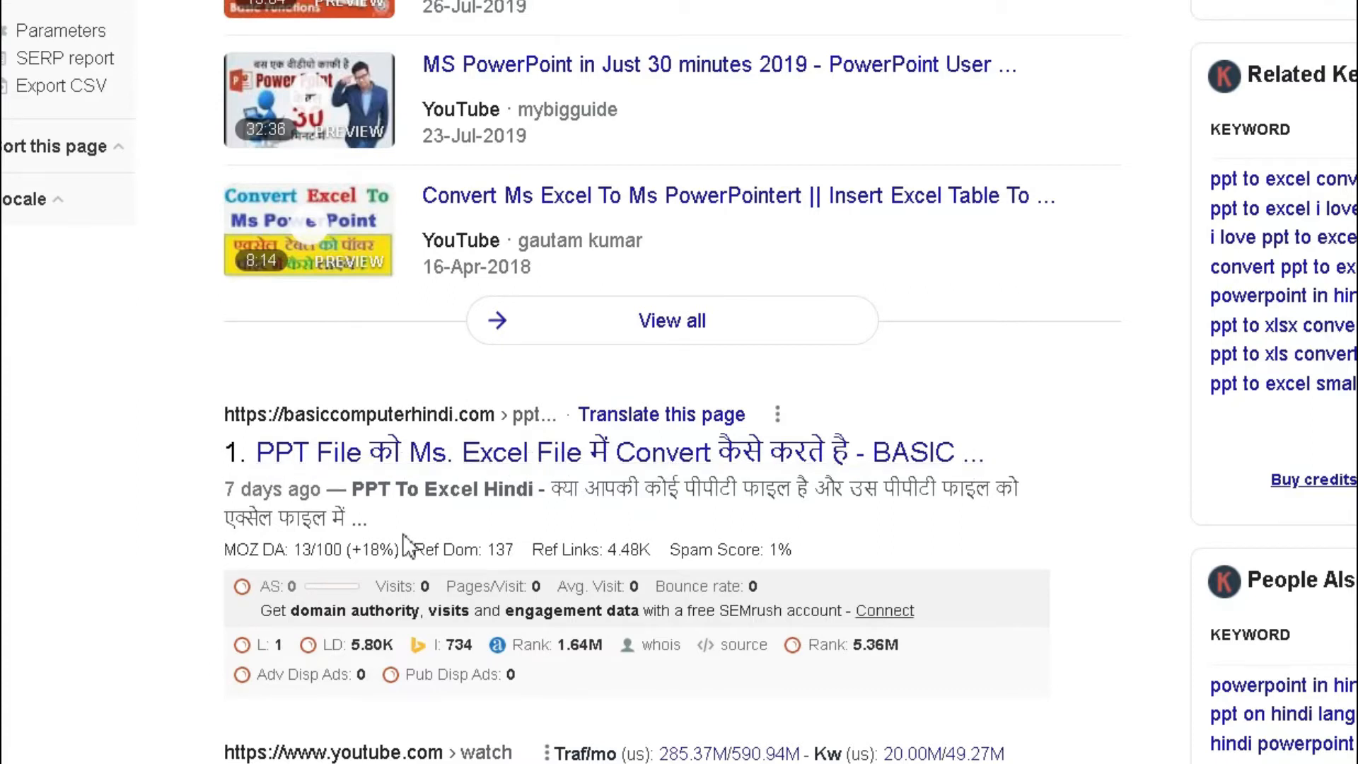
scroll(200, 491, "up", 5)
scroll(479, 297, "down", 5)
left_click_drag(356, 491, 546, 488)
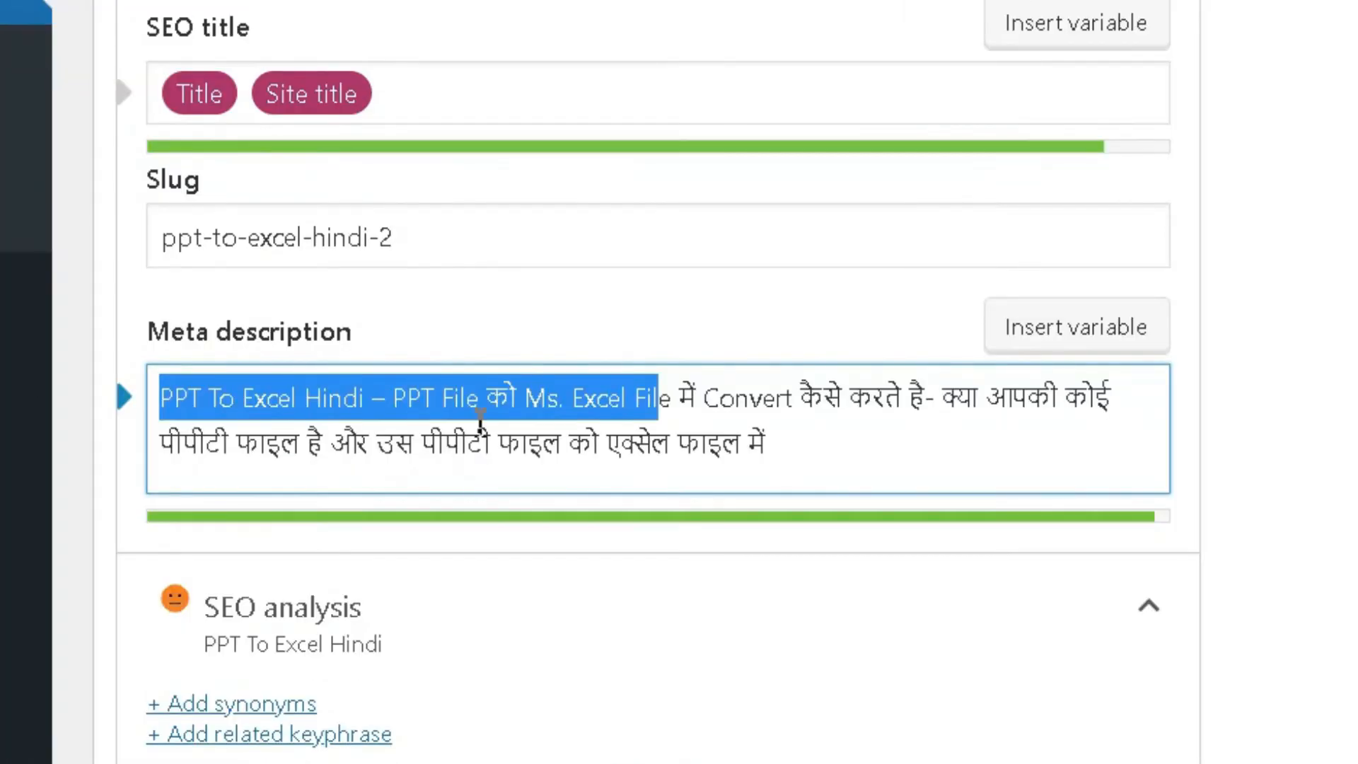
- Highlight "PPT To Excel Hindi" in the meta description and compare it with the description in the Google search result
left_click(478, 398)
left_click_drag(376, 398, 160, 398)
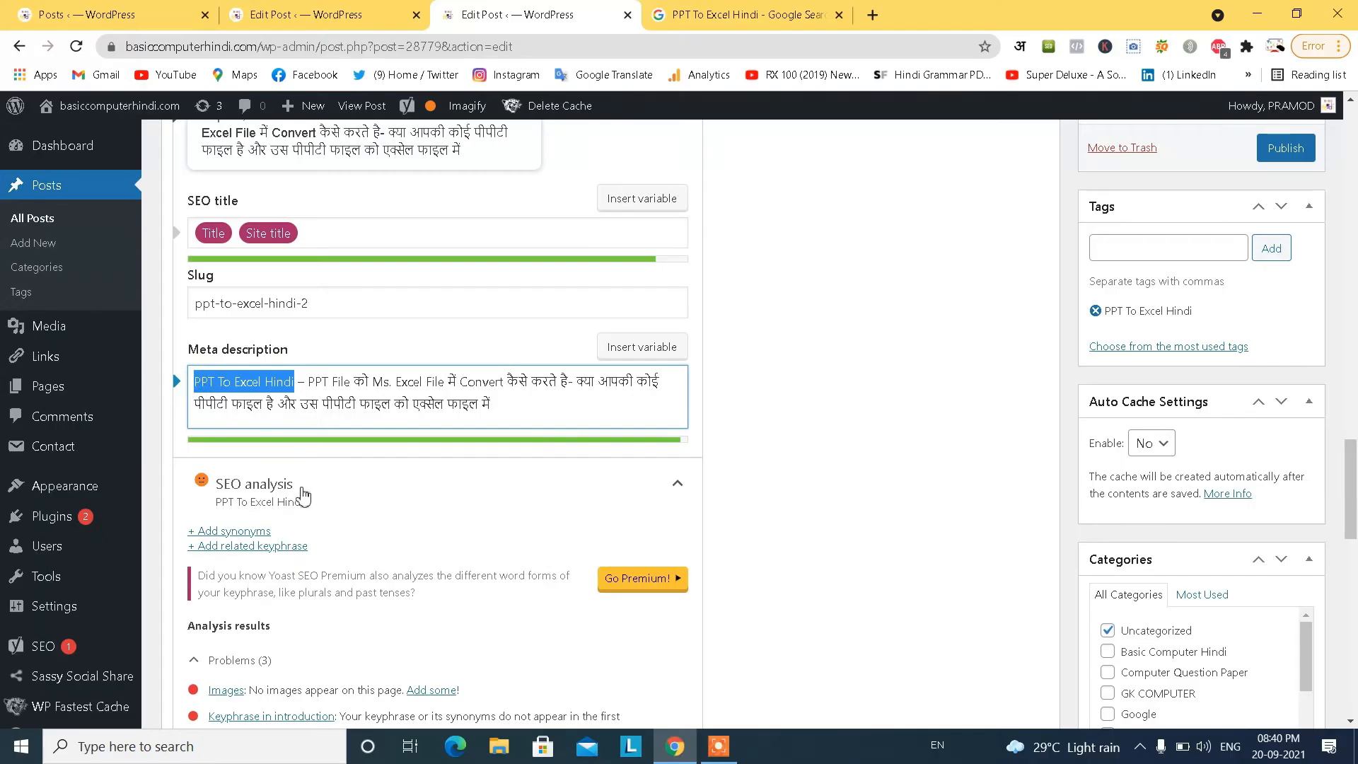
left_click(700, 10)
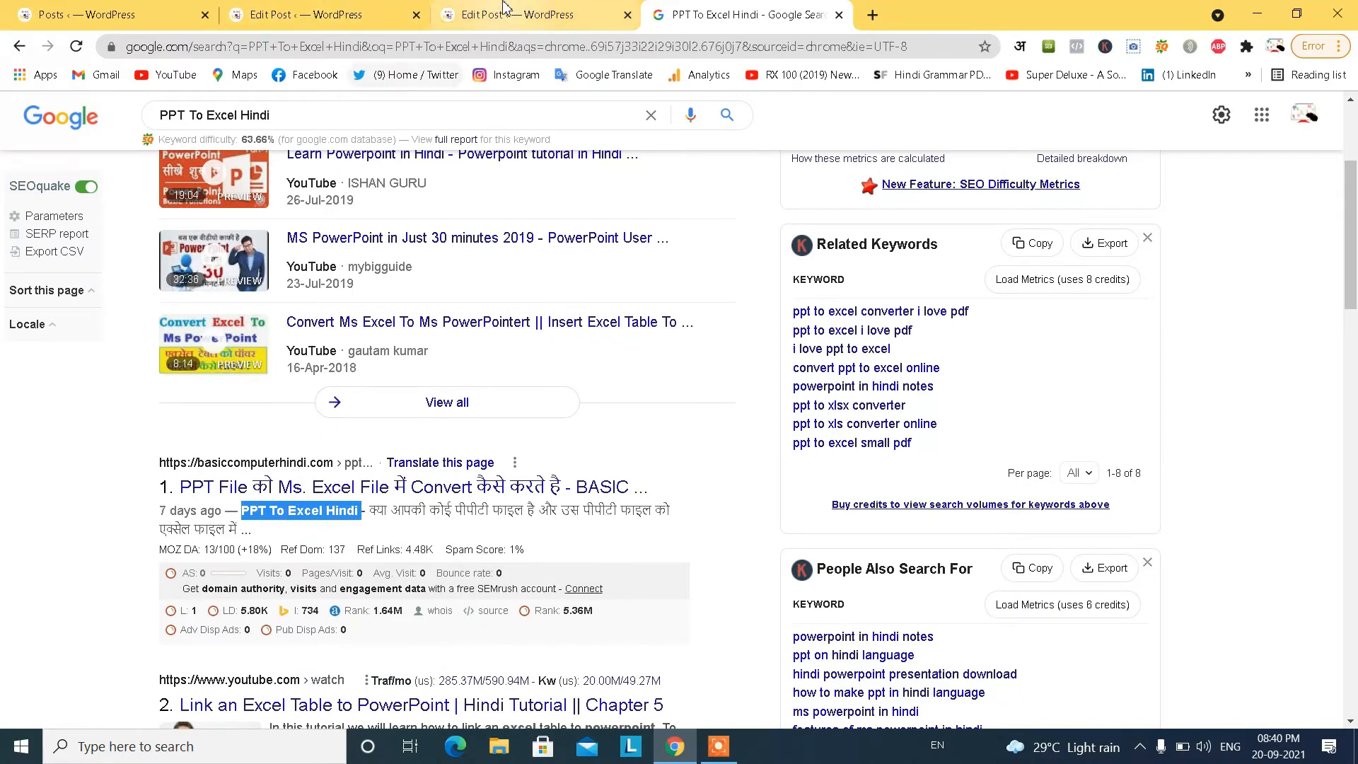
left_click(537, 14)
scroll(308, 405, "up", 4)
scroll(283, 425, "down", 4)
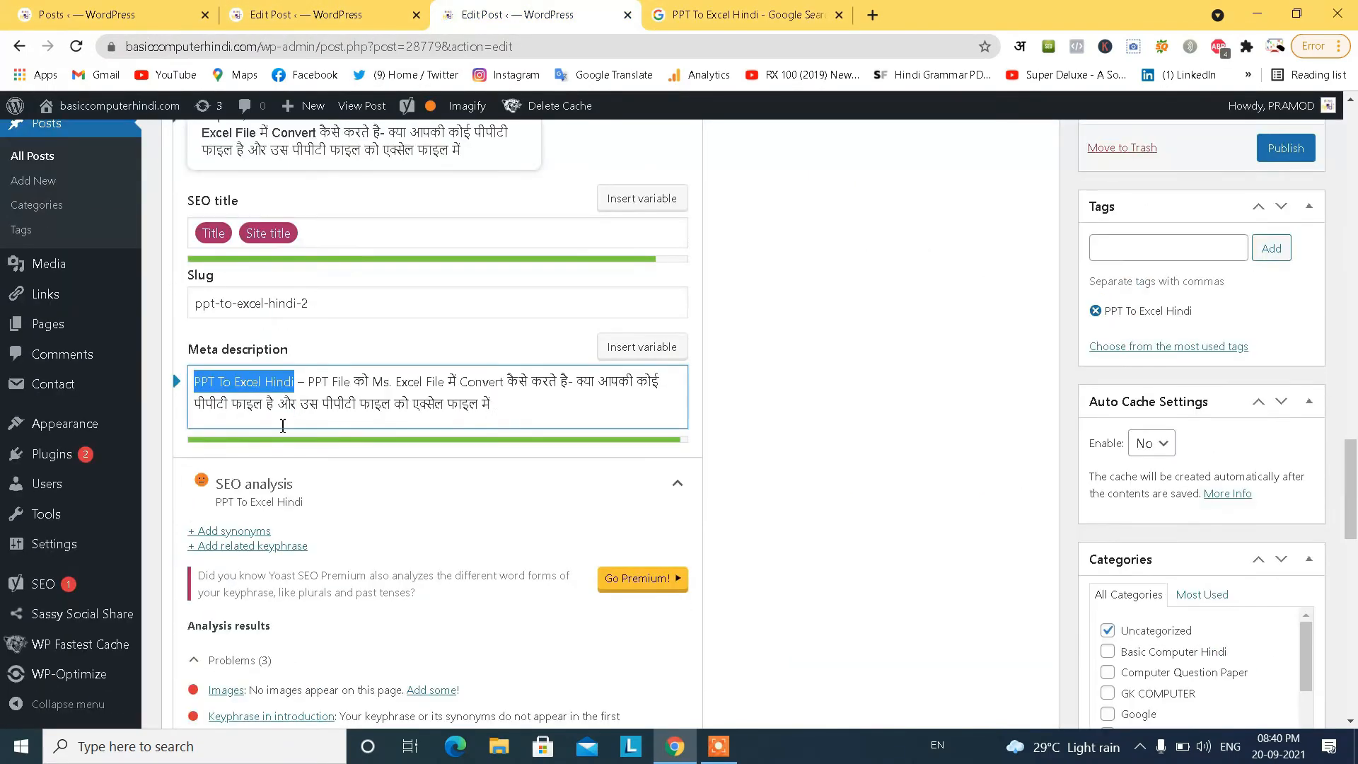
- Search the featured image media library for "PPT To Excel Hindi", copied from the post title, and select the "Convert File PPT To Excel" image
scroll(720, 484, "up", 5)
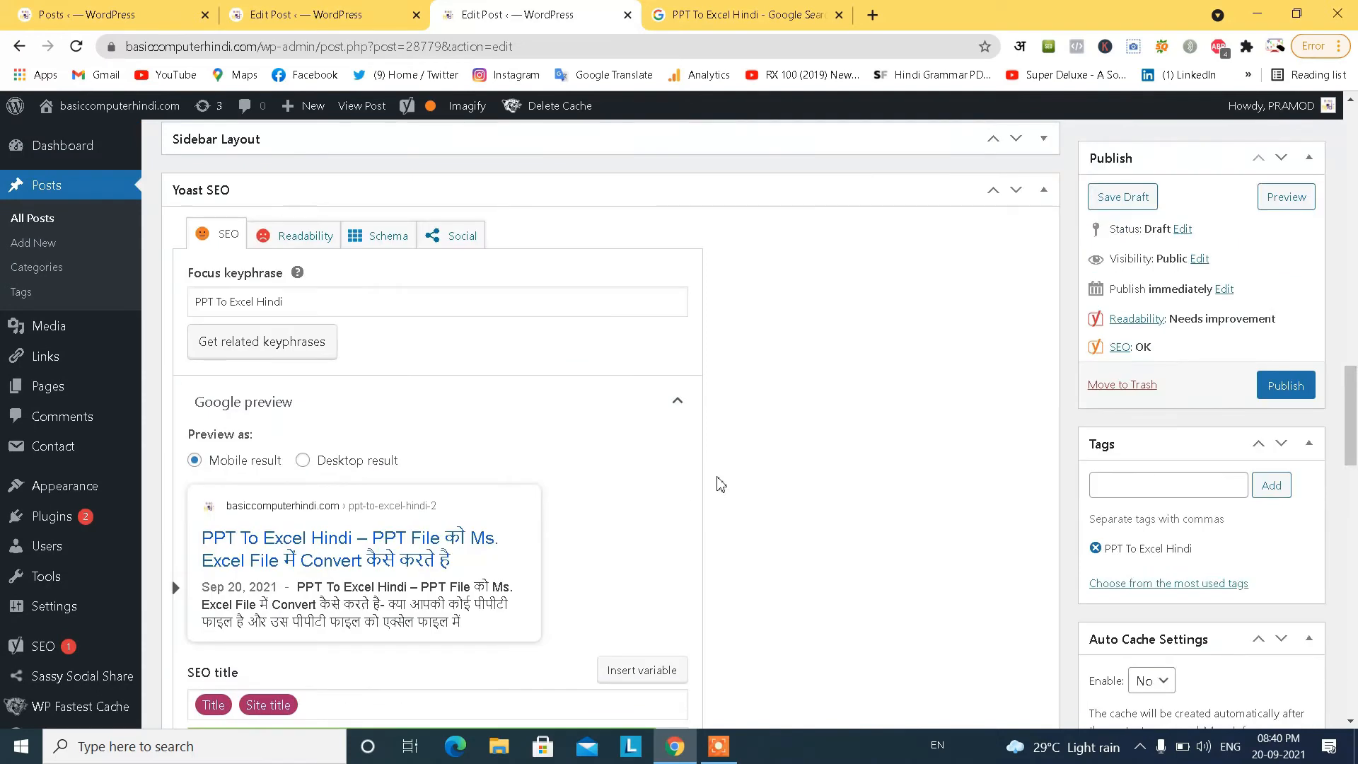
scroll(781, 483, "up", 15)
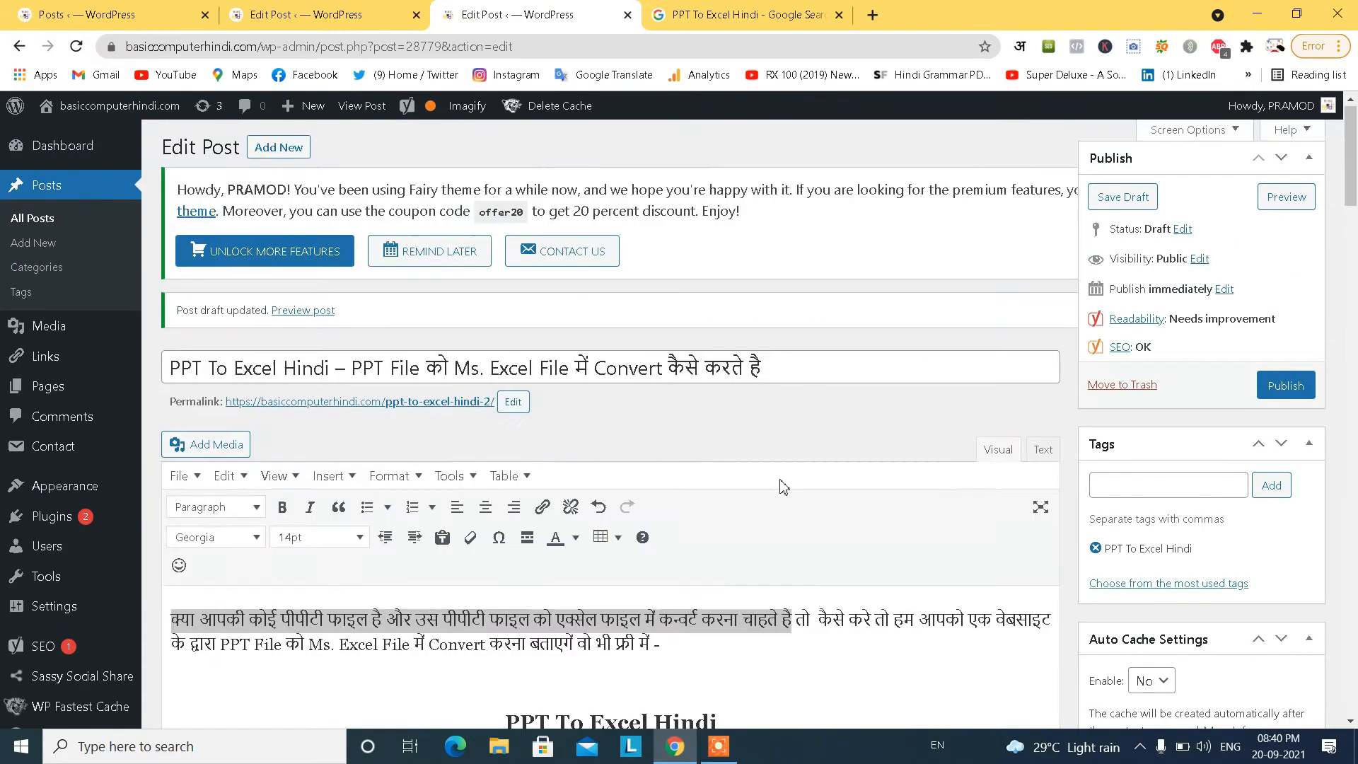
left_click_drag(329, 371, 170, 372)
right_click(205, 369)
left_click(243, 434)
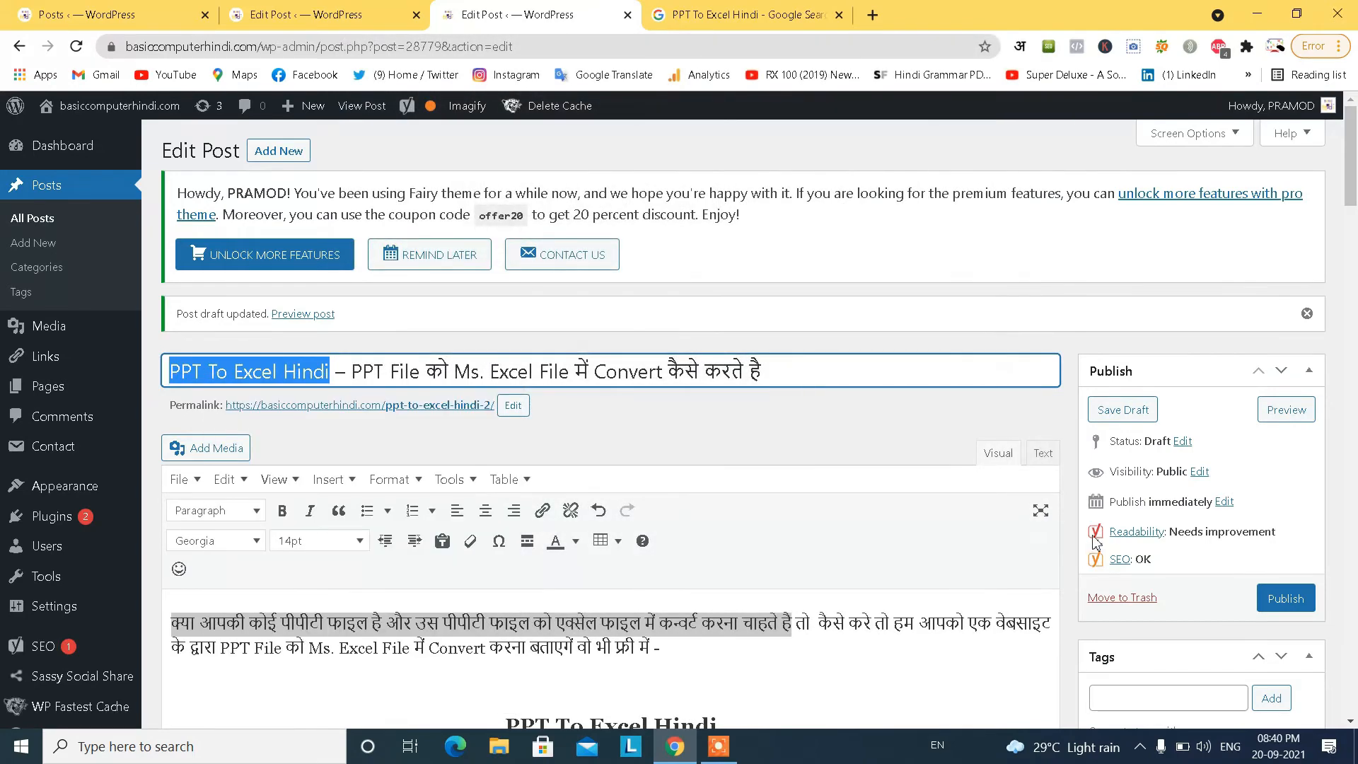
scroll(1094, 542, "down", 10)
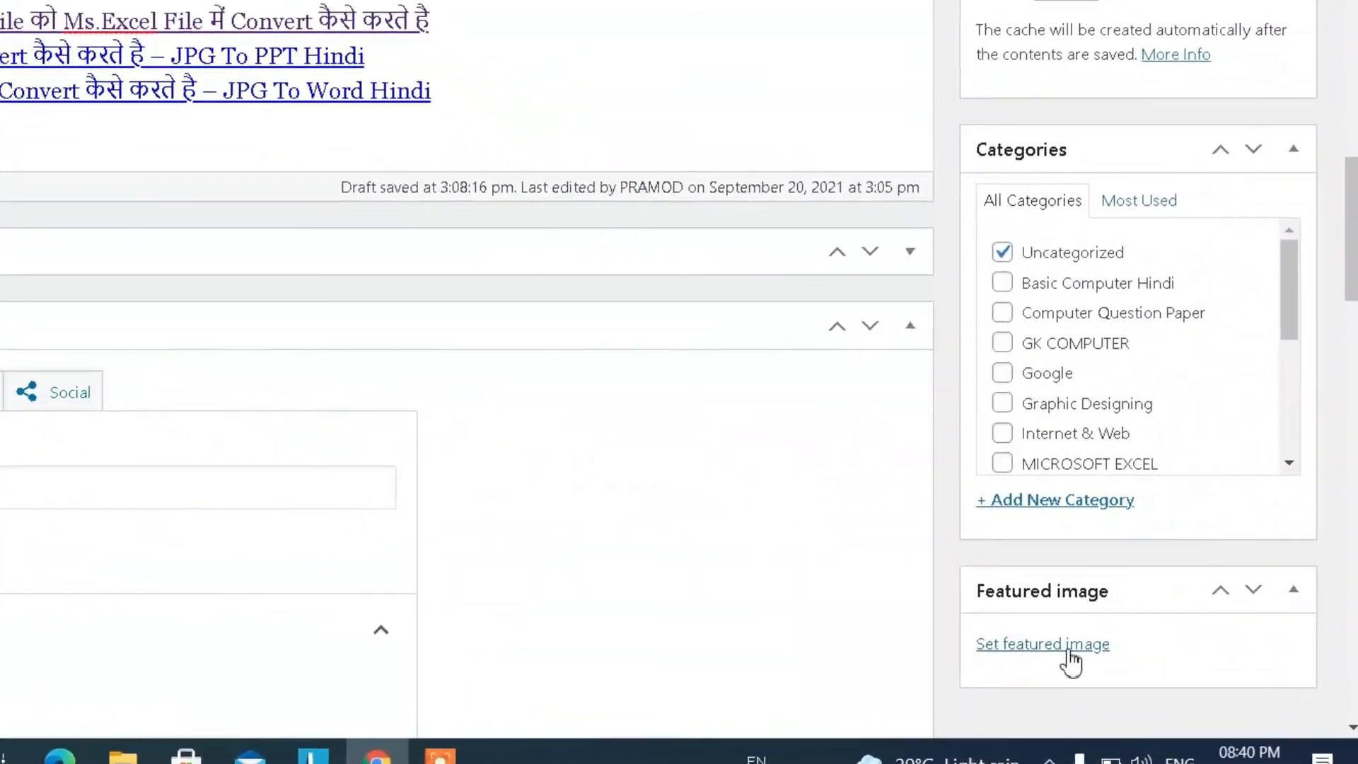
left_click(1066, 649)
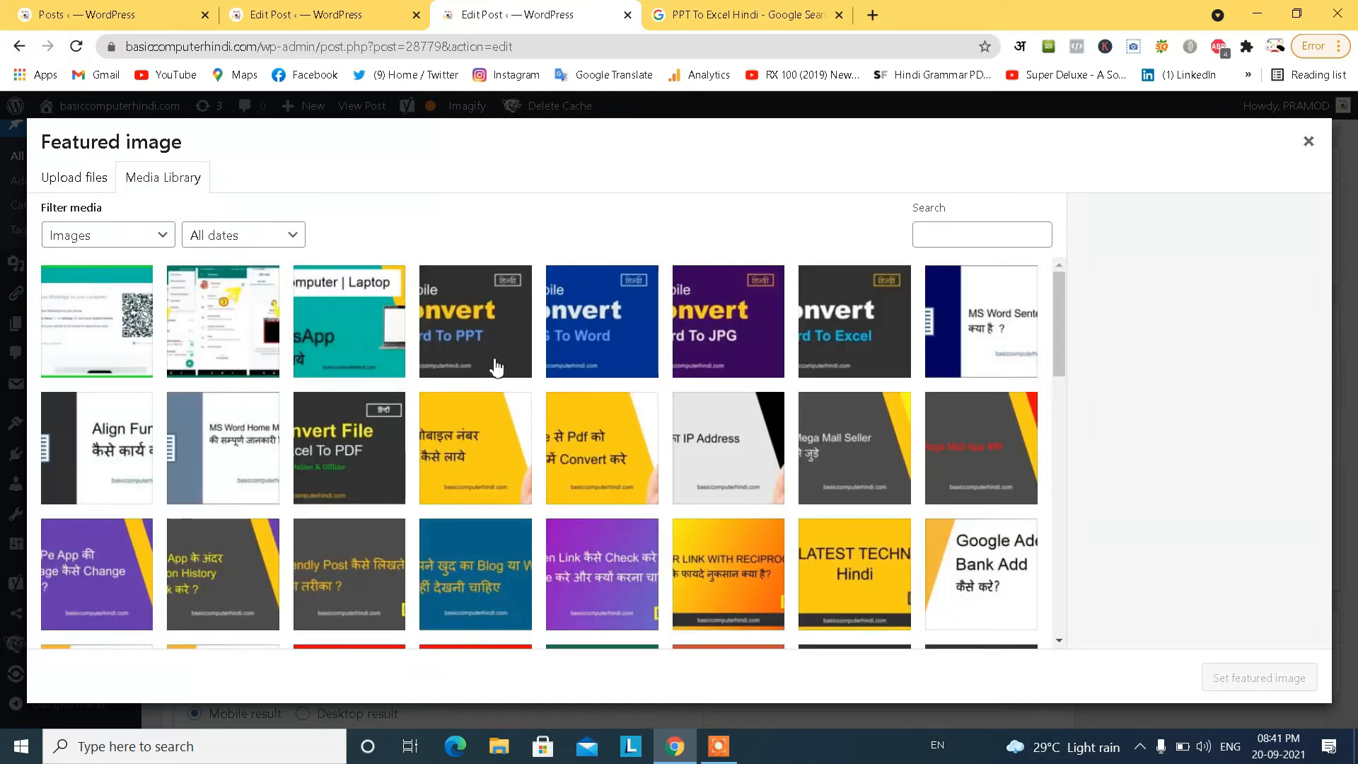
right_click(979, 238)
left_click(1058, 382)
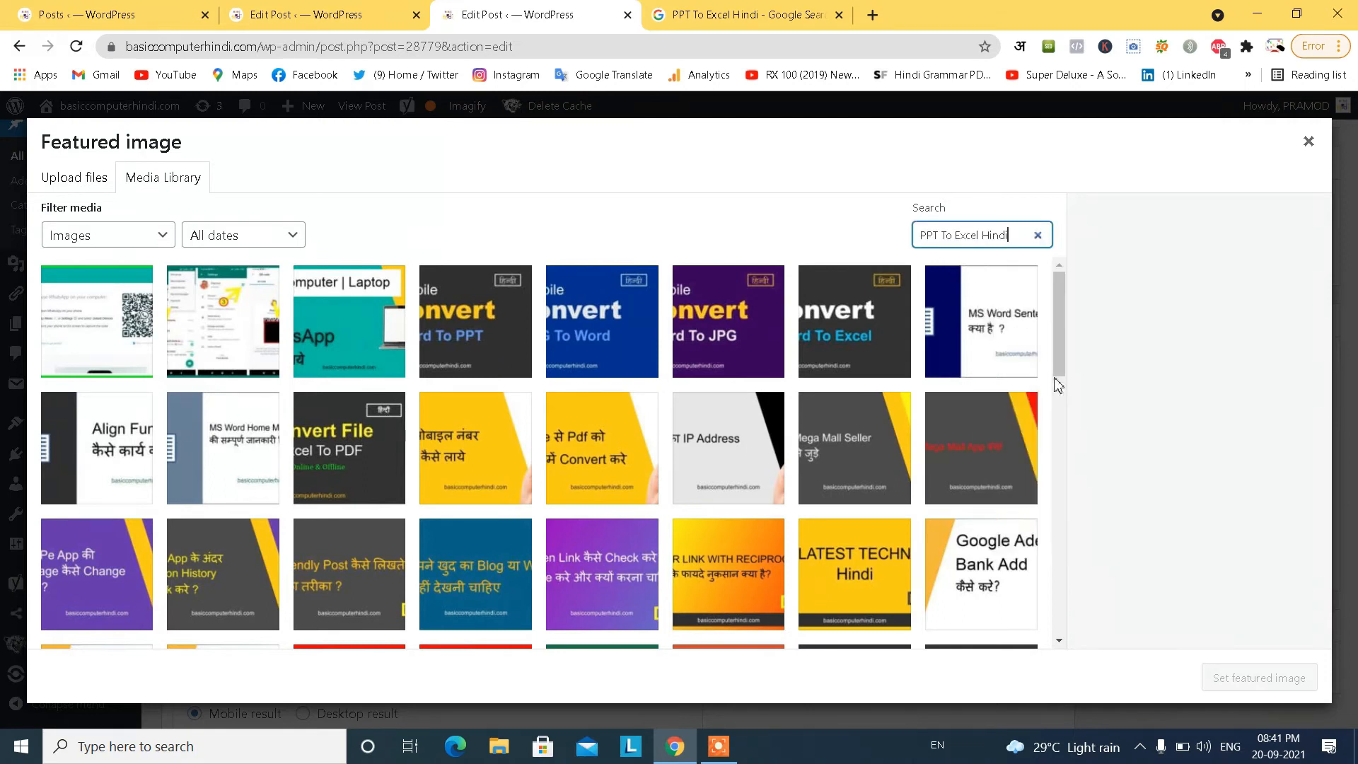
left_click(152, 345)
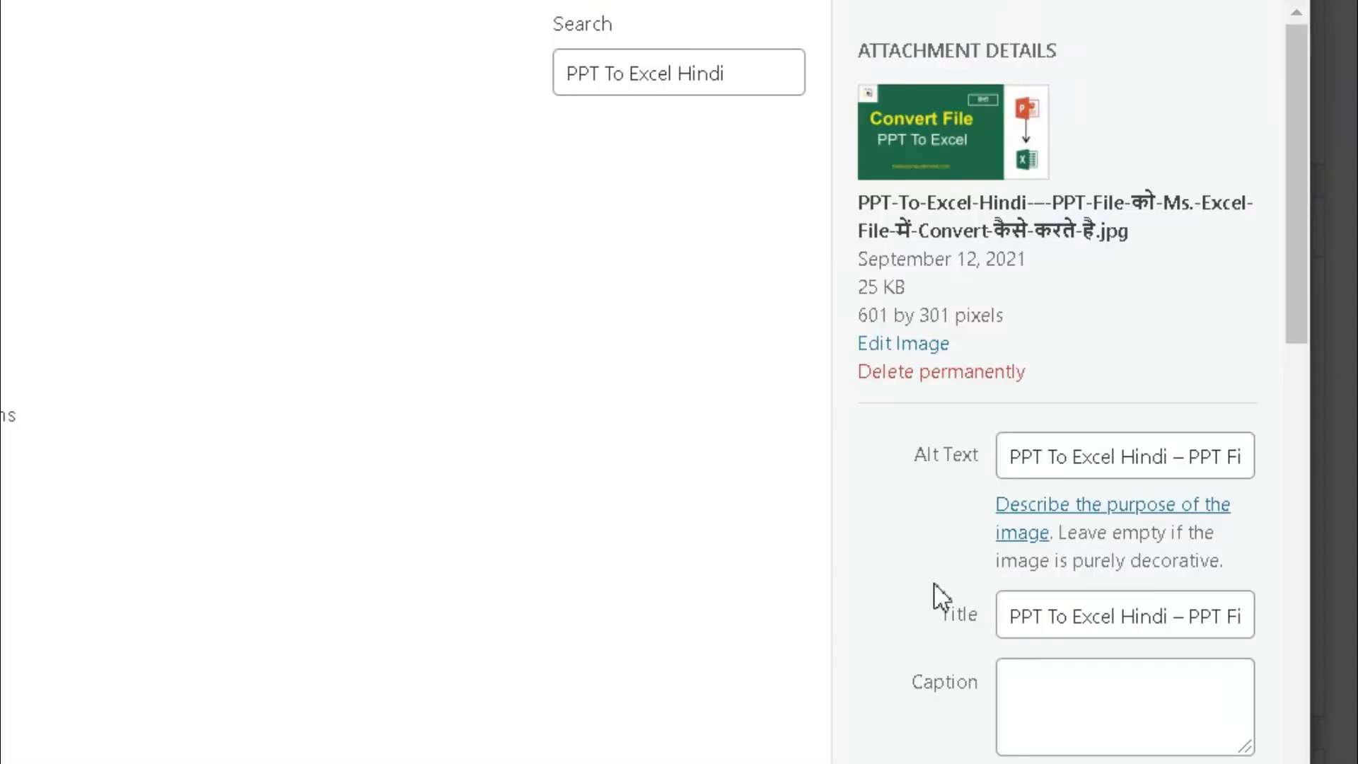
- Set the image's alt text and title to "PPT To Excel Hindi" and assign it as the post's featured image
triple_click(1125, 460)
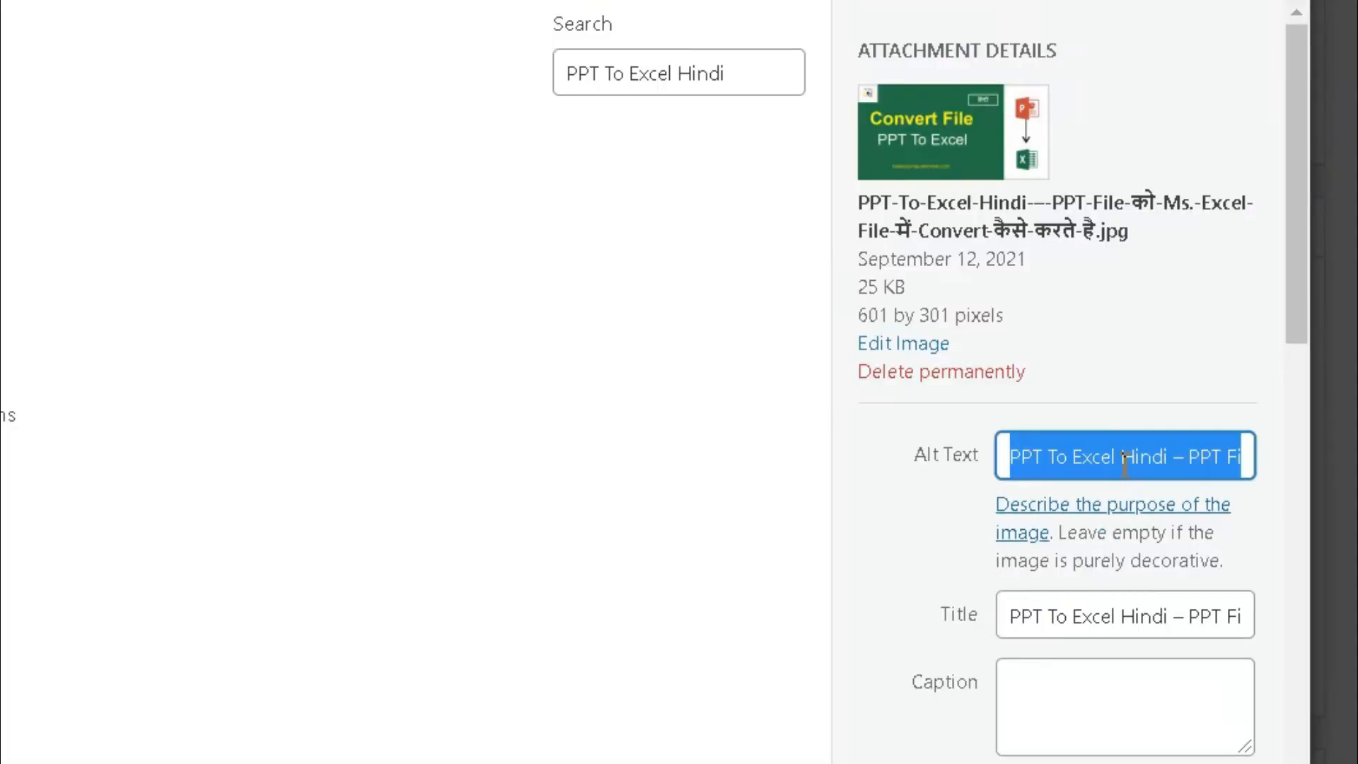
right_click(1124, 460)
left_click(753, 11)
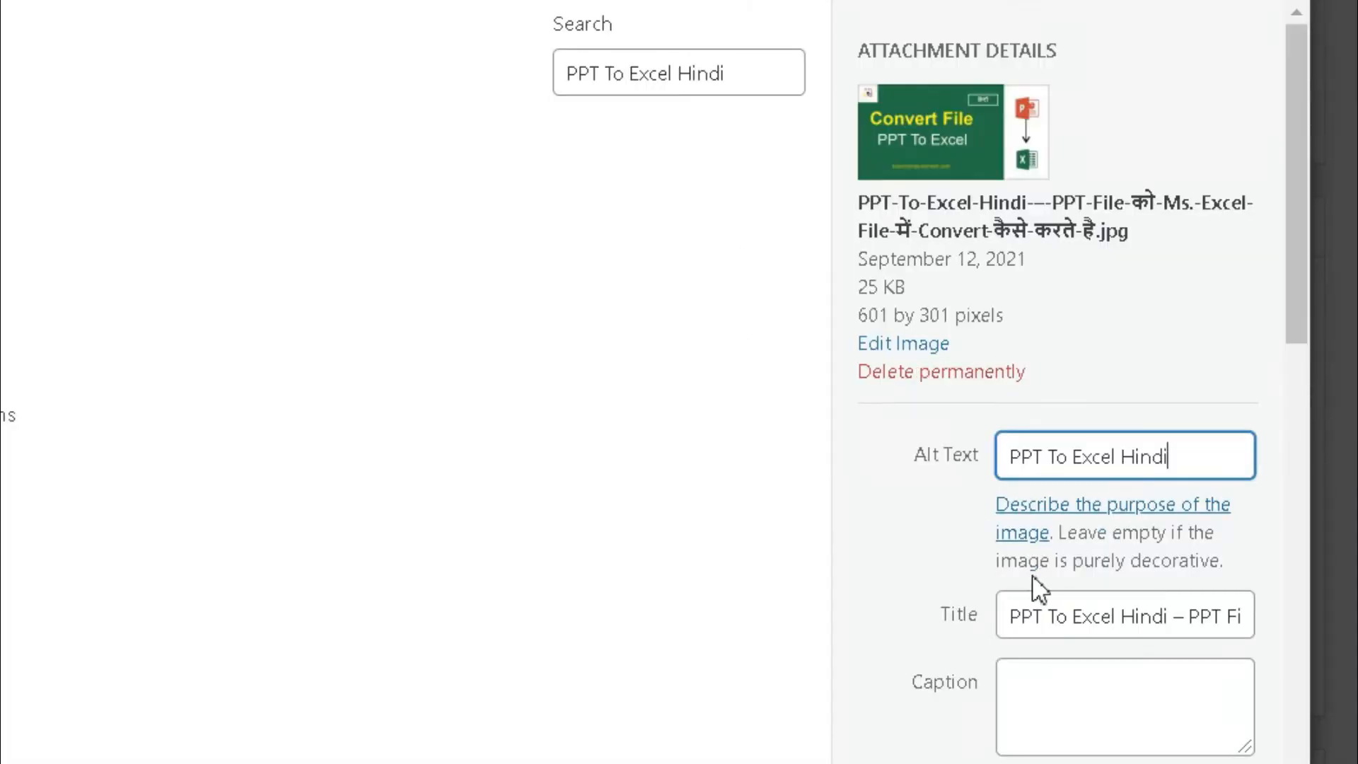
triple_click(1059, 619)
right_click(1058, 618)
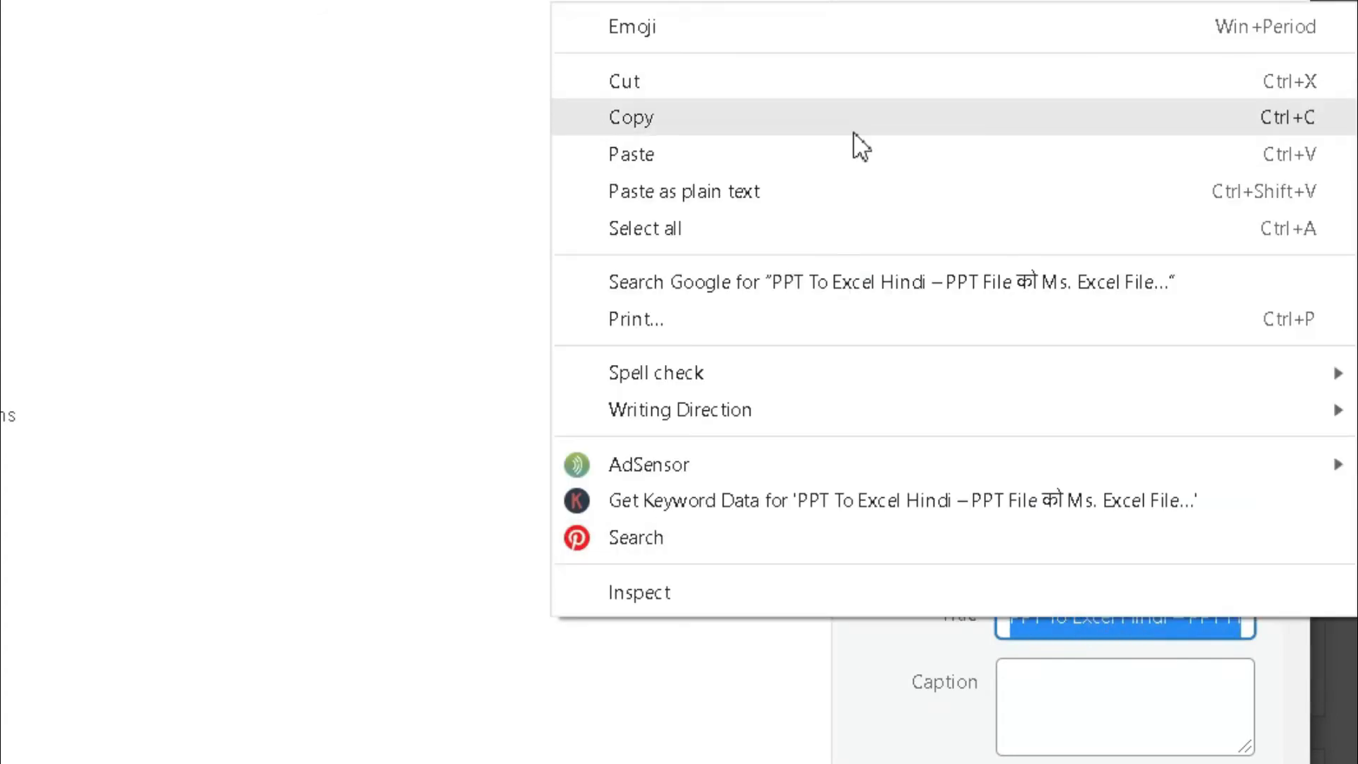
left_click(854, 152)
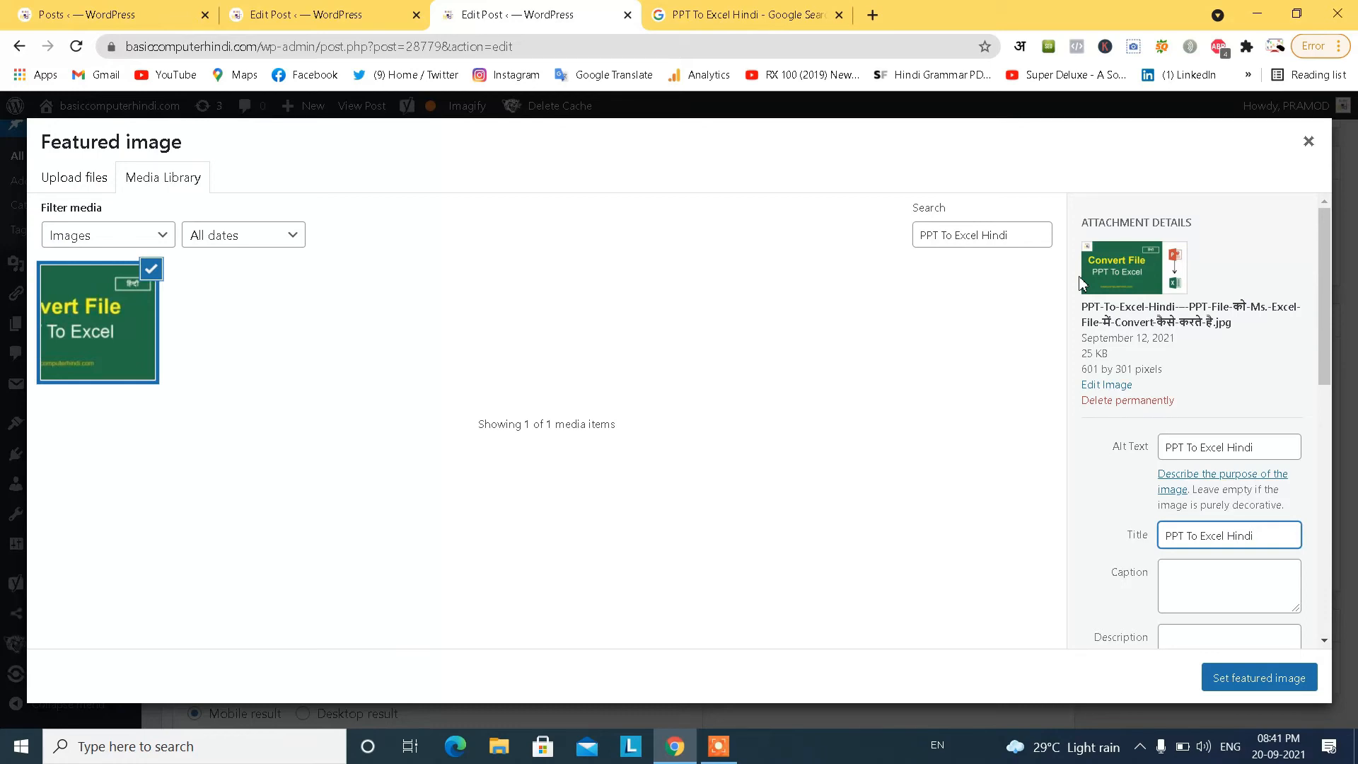
left_click(1260, 679)
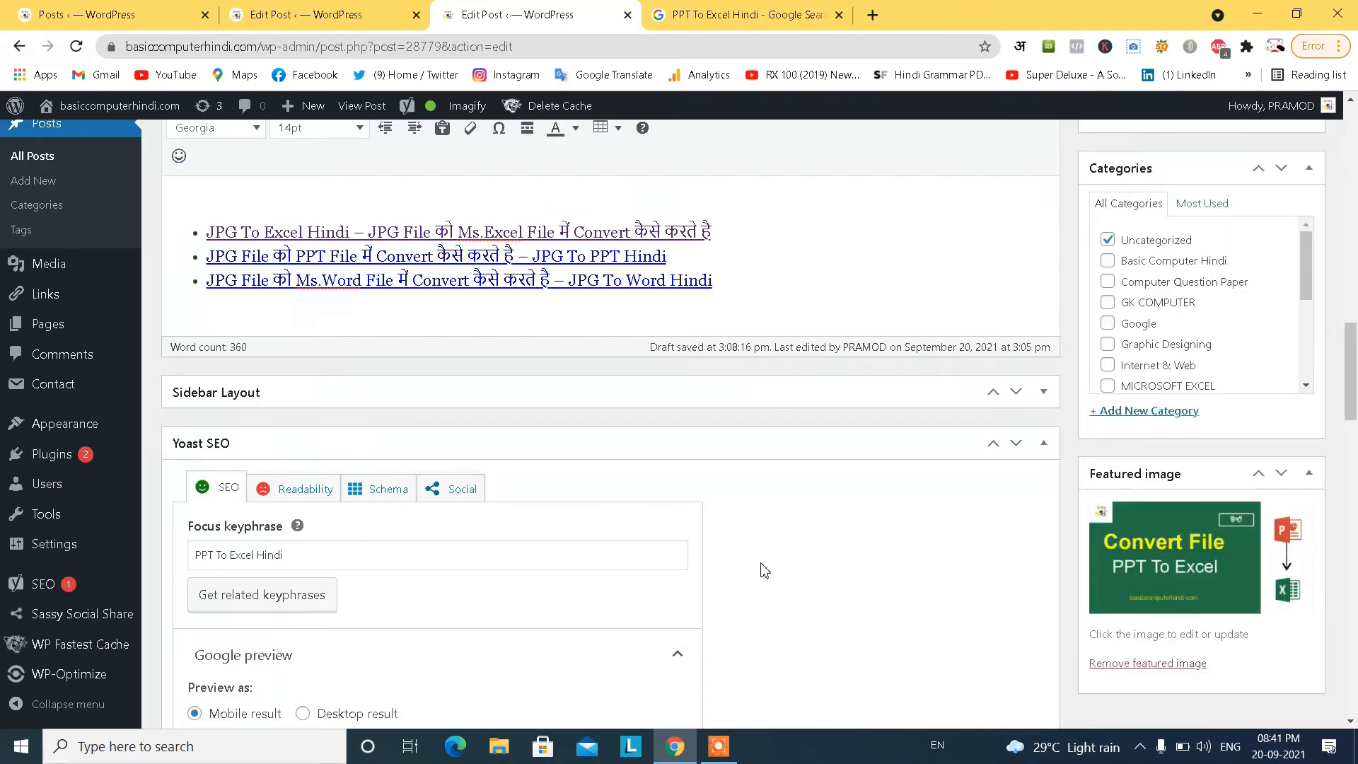
- Check the post's Yoast SEO score indicator and review the slug, meta description and SEO analysis results for "PPT To Excel Hindi"
mouse_move(428, 112)
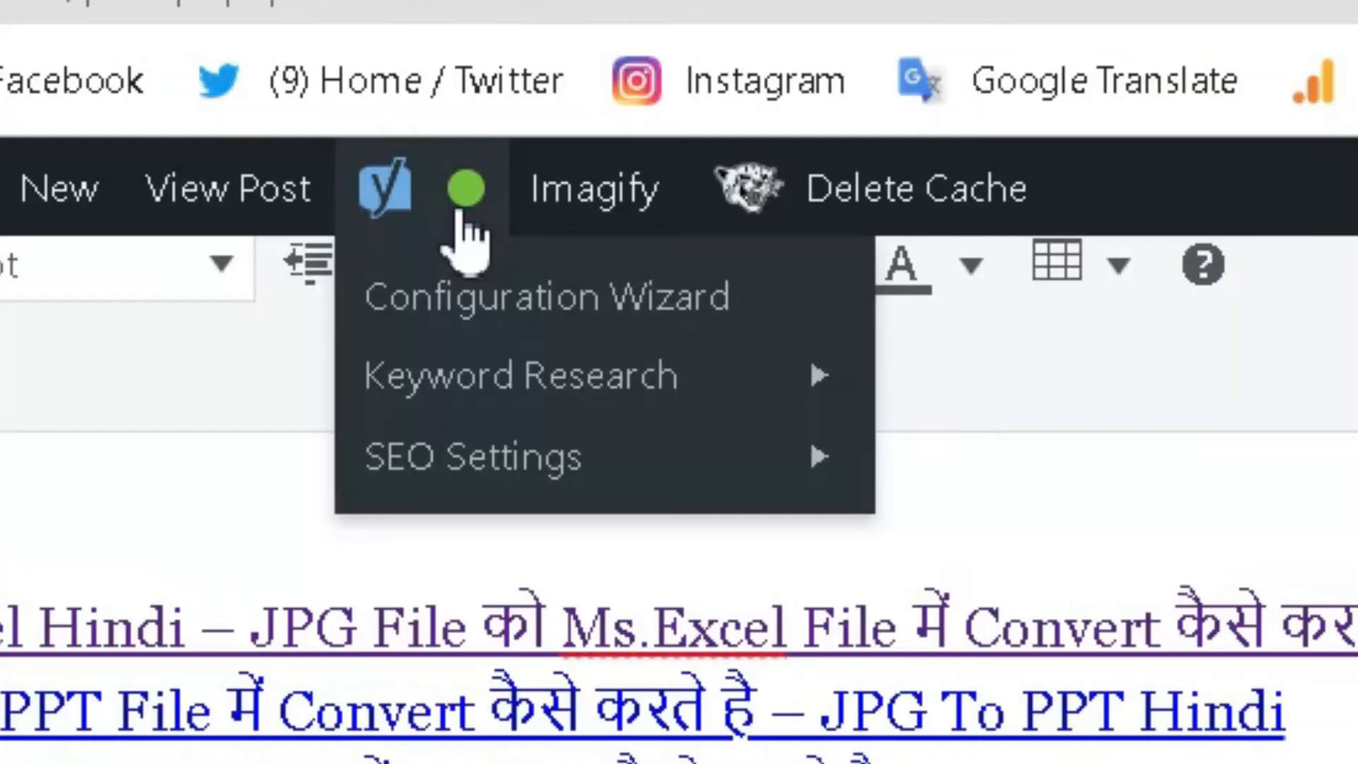
scroll(679, 495, "up", 7)
scroll(855, 518, "down", 3)
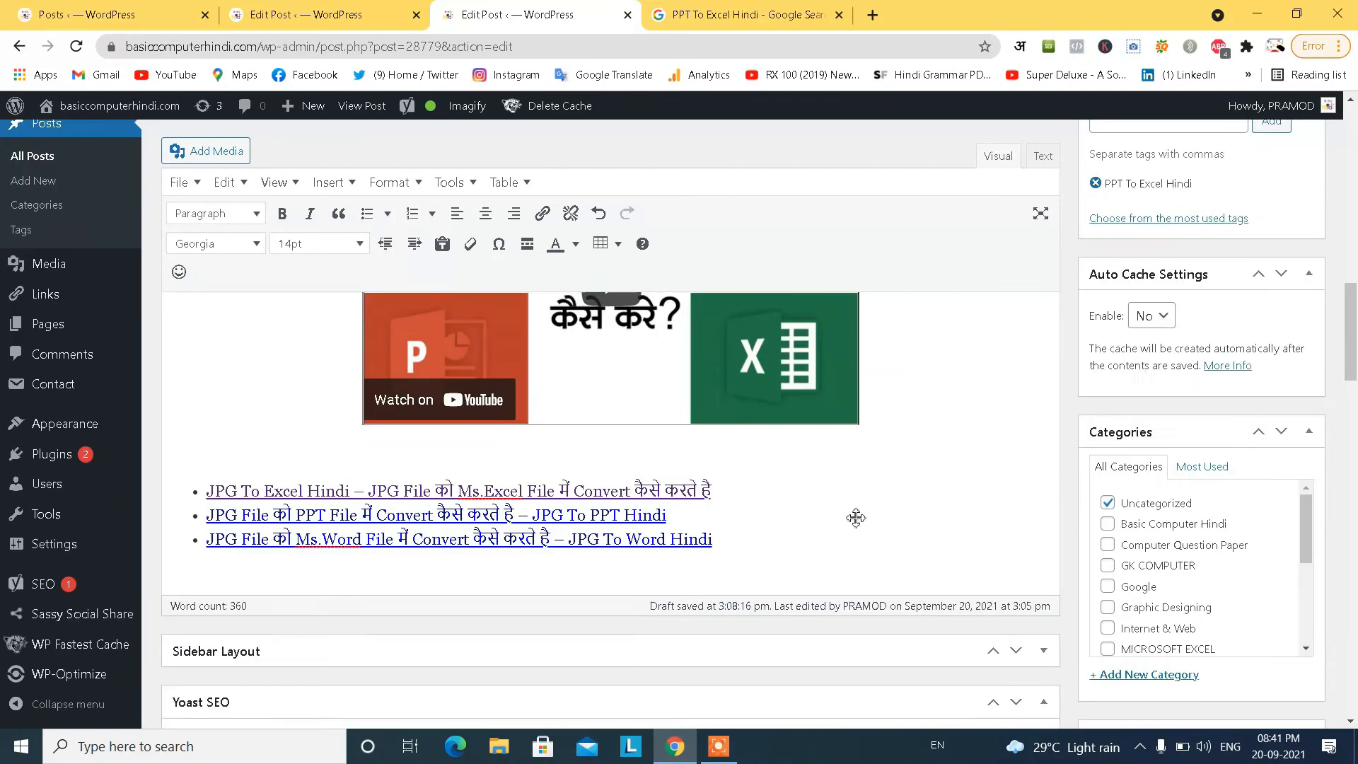
scroll(856, 517, "down", 3)
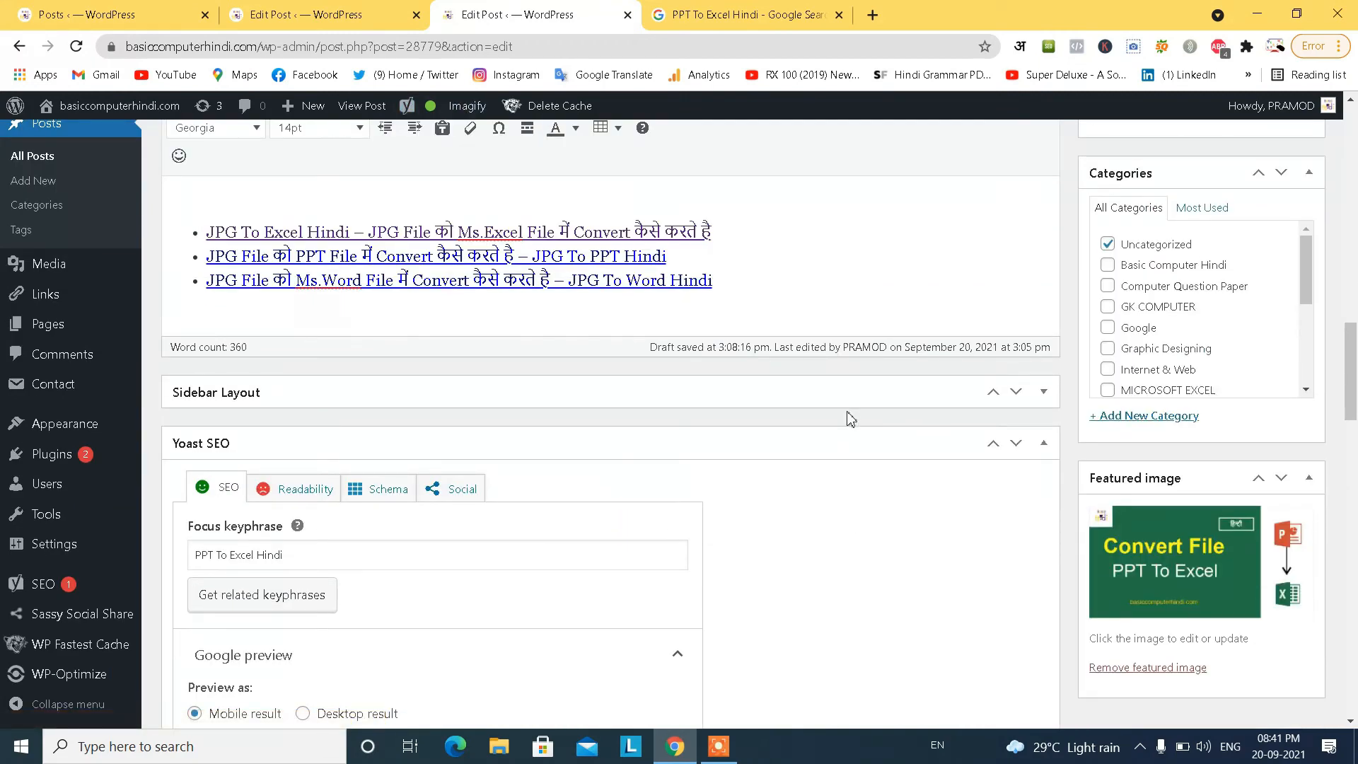
left_click(743, 14)
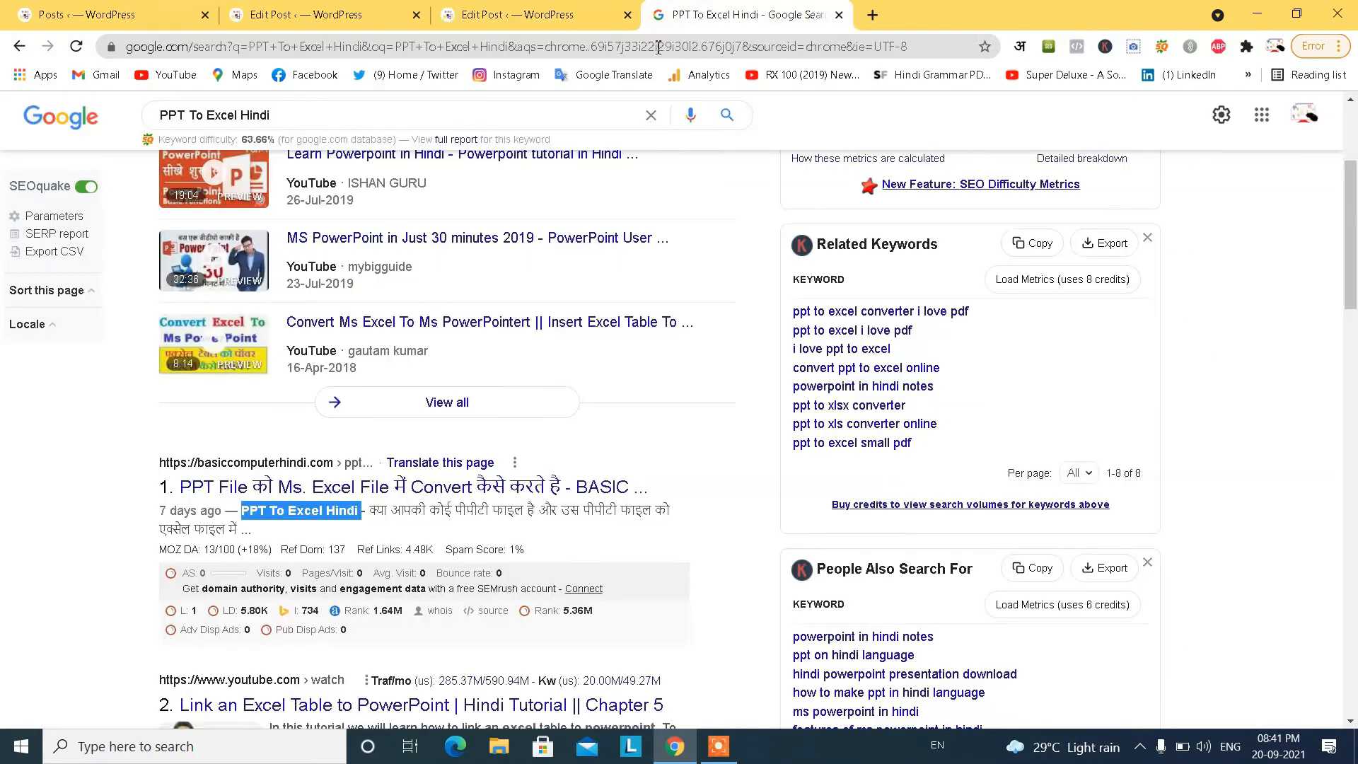
left_click(584, 9)
scroll(808, 408, "up", 10)
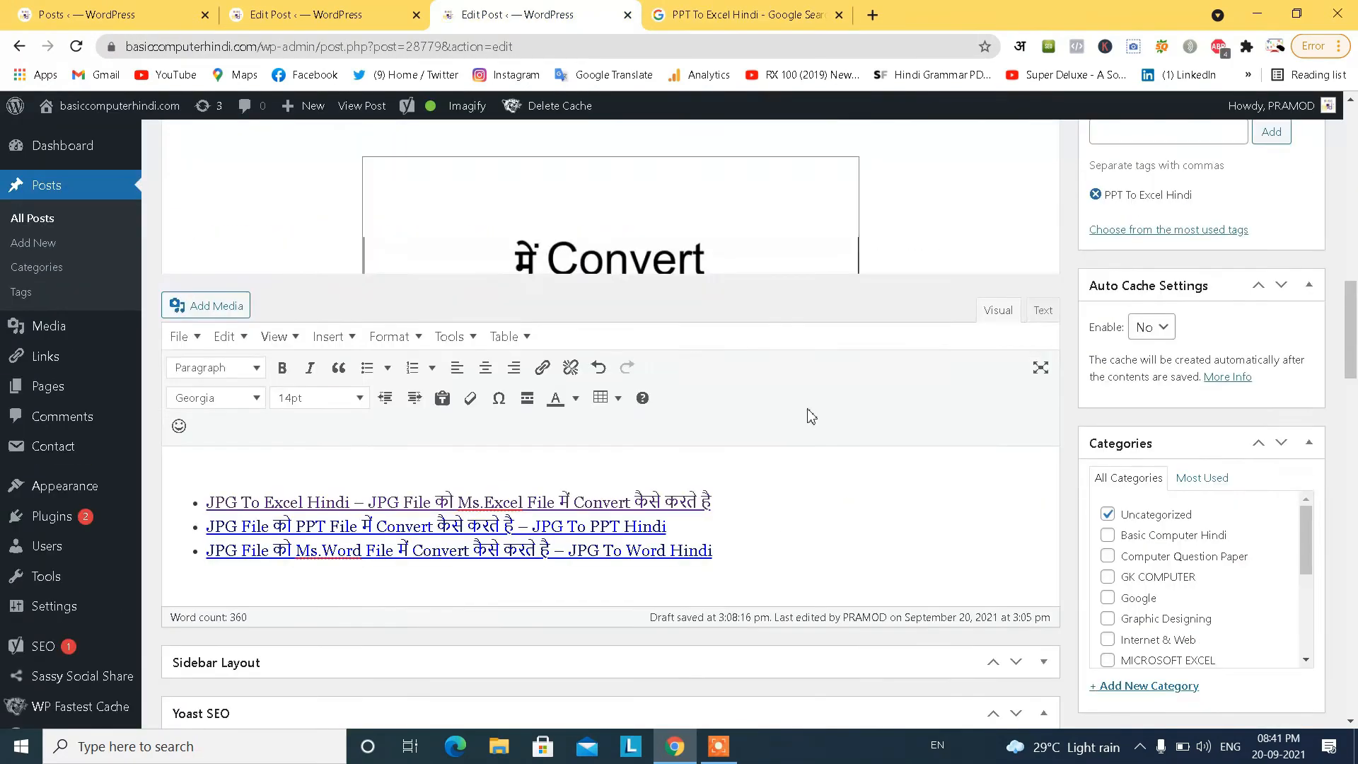
scroll(568, 433, "down", 15)
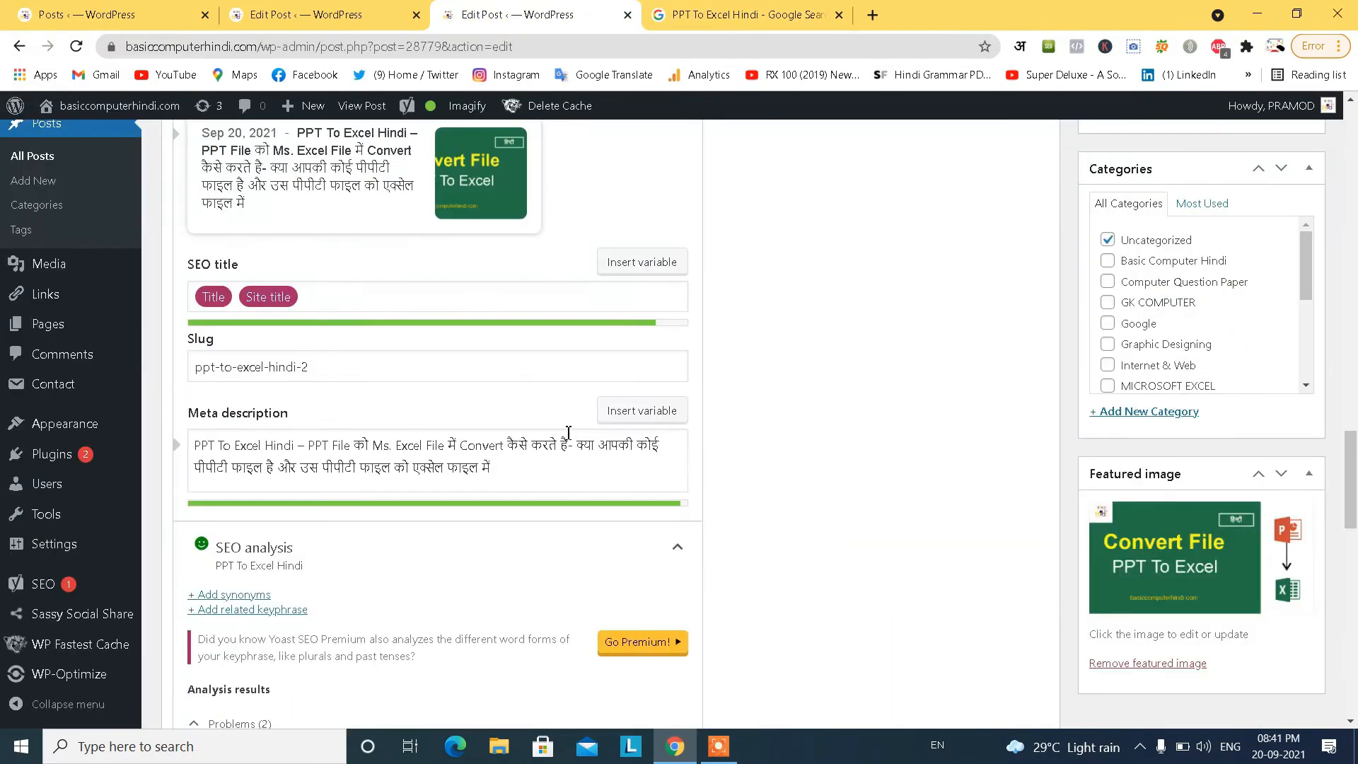
scroll(515, 391, "up", 3)
scroll(449, 446, "down", 12)
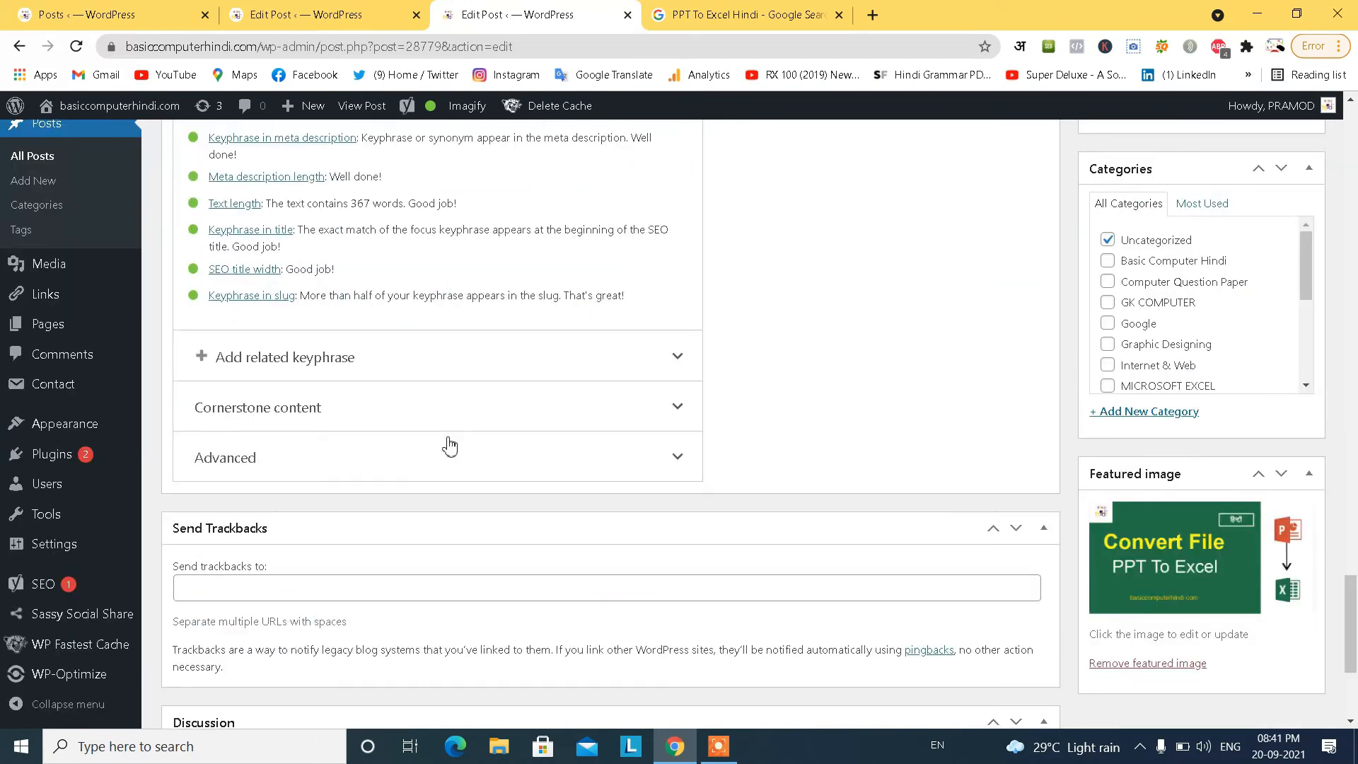
scroll(320, 388, "up", 3)
scroll(722, 479, "up", 20)
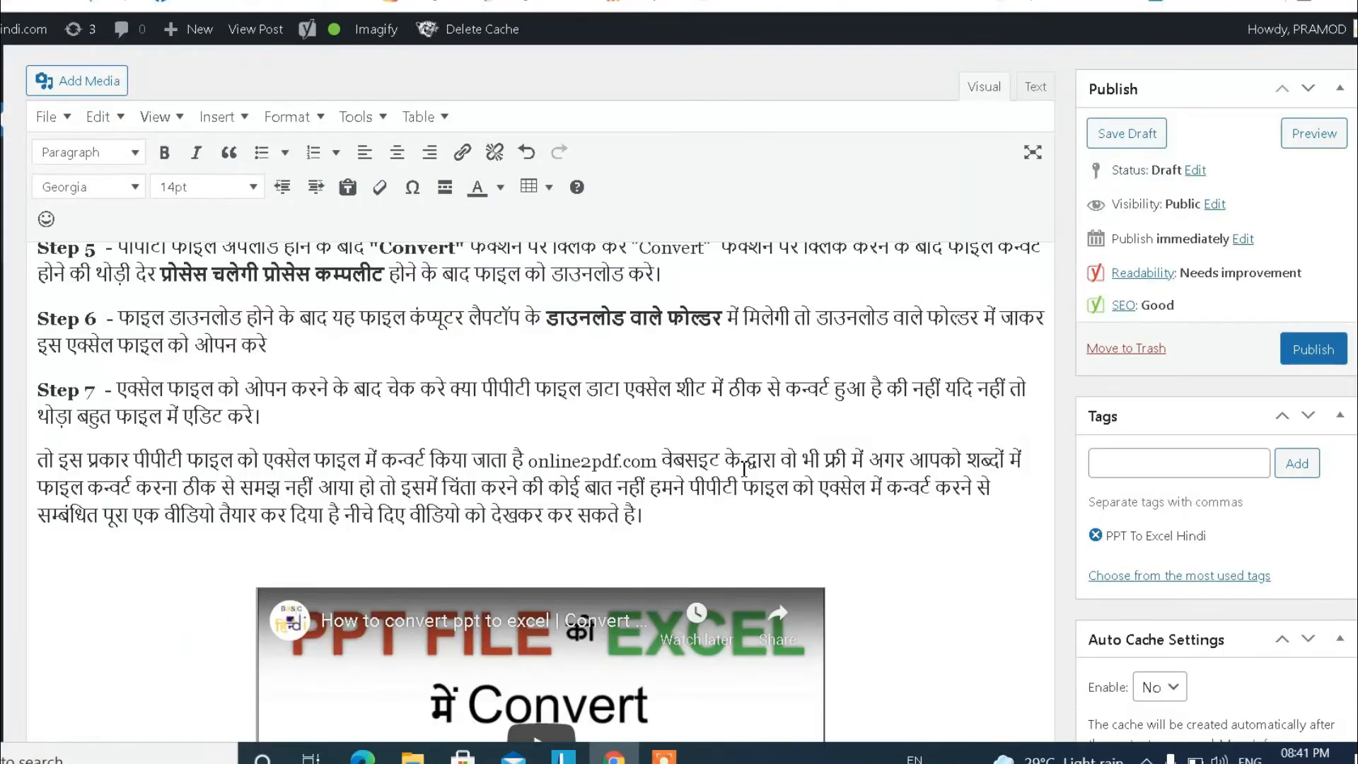
- Highlight "PPT To Excel Hindi" at the start of the post title to review the keyword's placement there
left_click(744, 469)
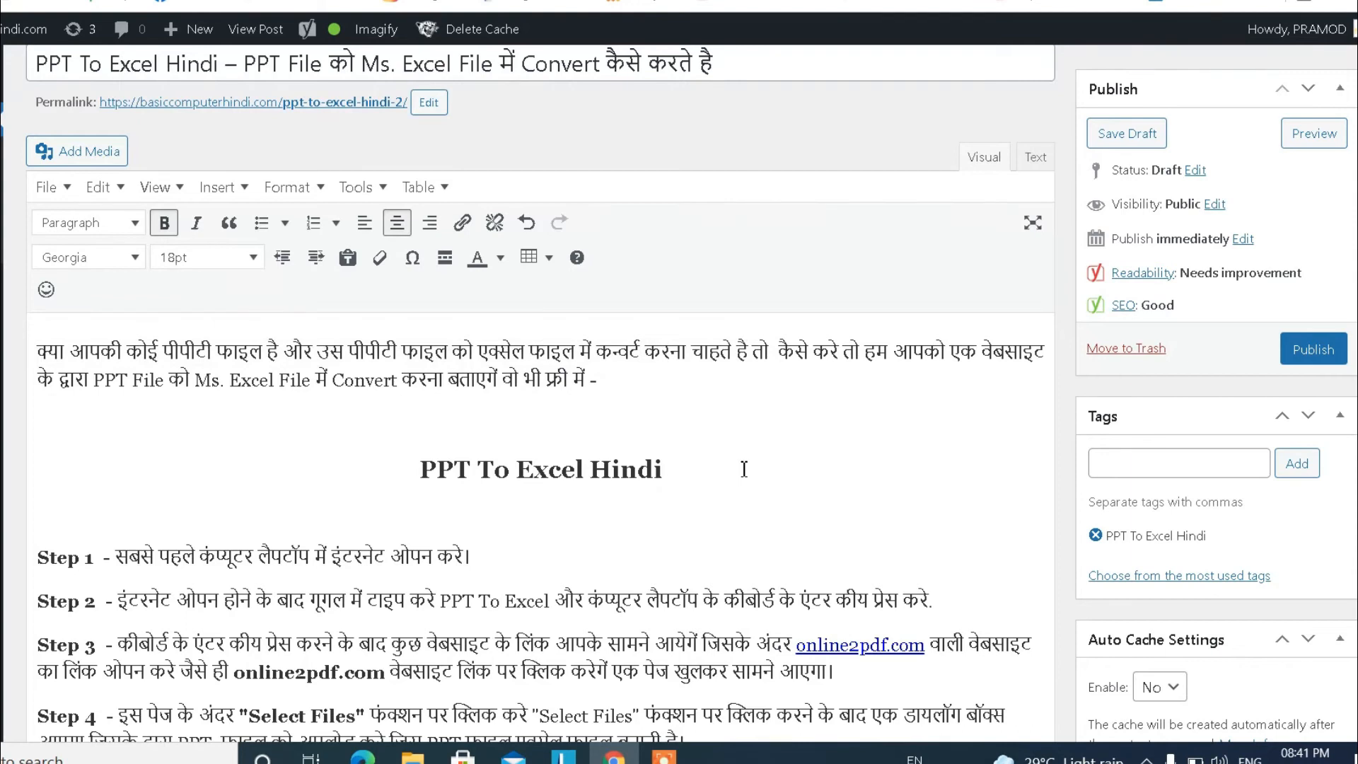
scroll(744, 469, "up", 4)
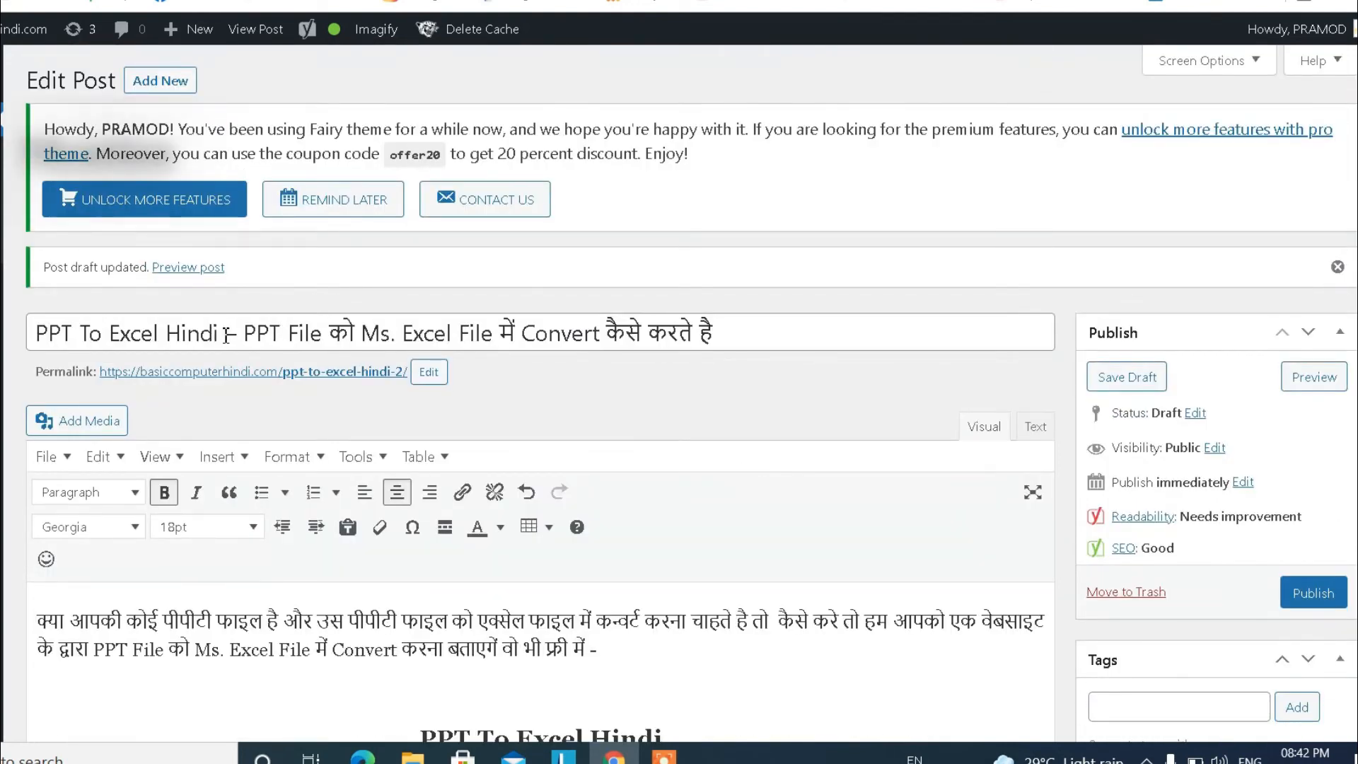
left_click_drag(220, 334, 42, 334)
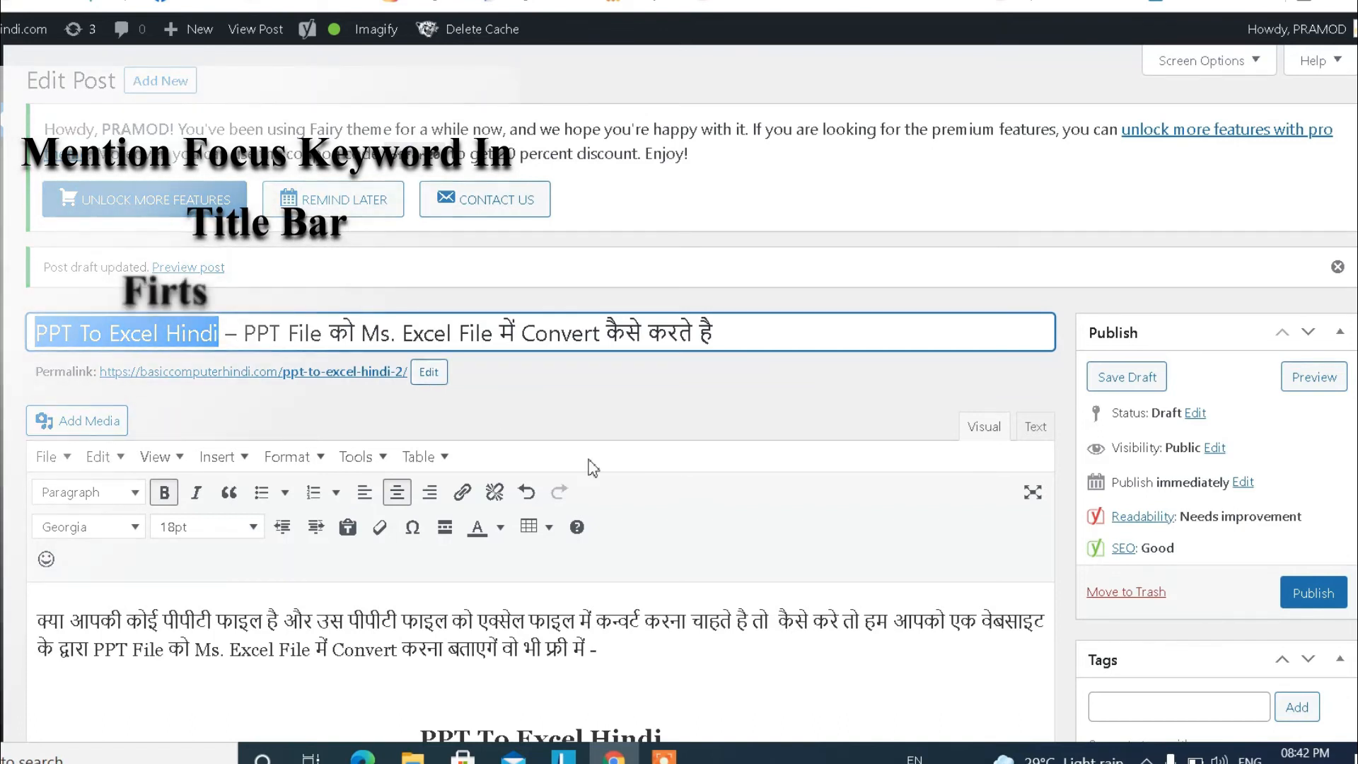
scroll(592, 459, "down", 3)
scroll(592, 460, "up", 3)
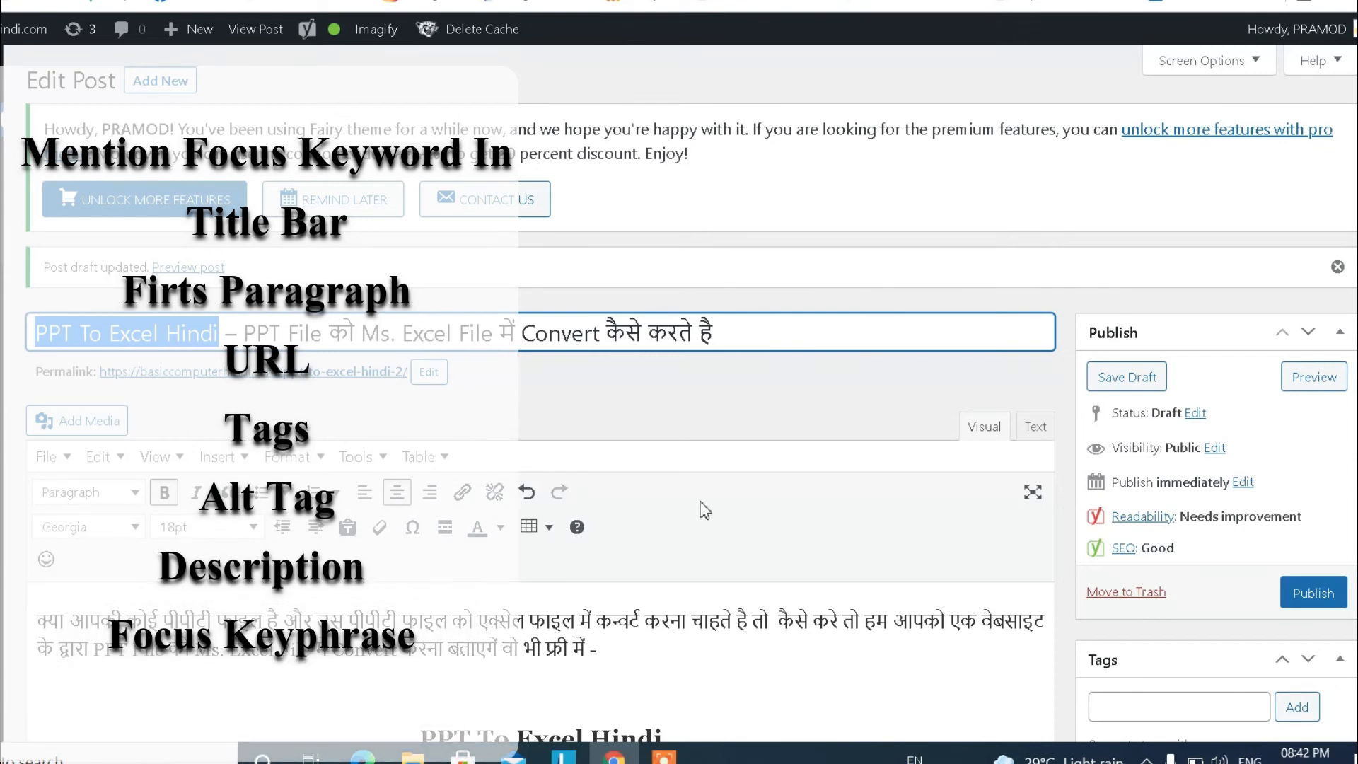
left_click(237, 331)
- Highlight the "PPT To Excel Hindi" heading in the post content and check the post's tags and featured image
scroll(472, 428, "down", 3)
scroll(436, 423, "up", 3)
scroll(661, 488, "down", 6)
scroll(585, 437, "up", 3)
left_click_drag(419, 468, 749, 491)
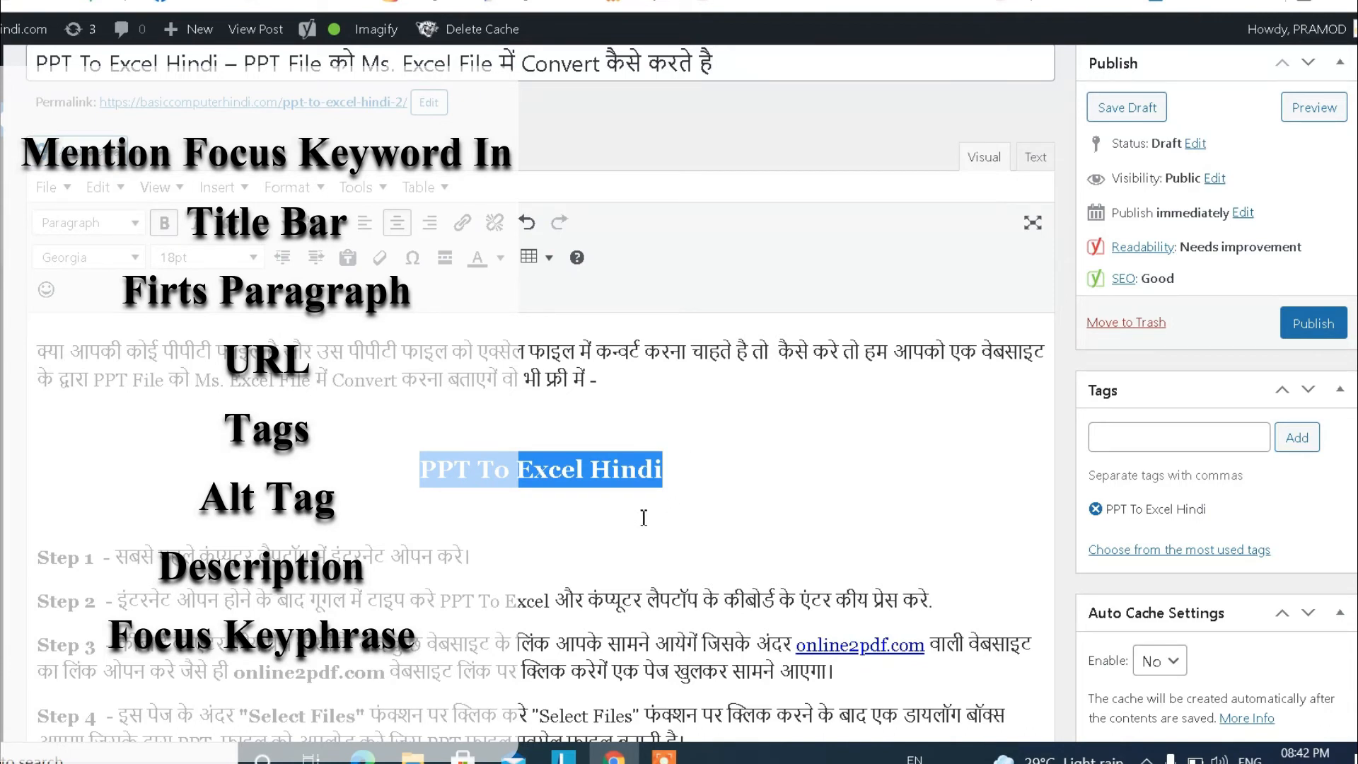
left_click(1200, 443)
scroll(781, 463, "down", 8)
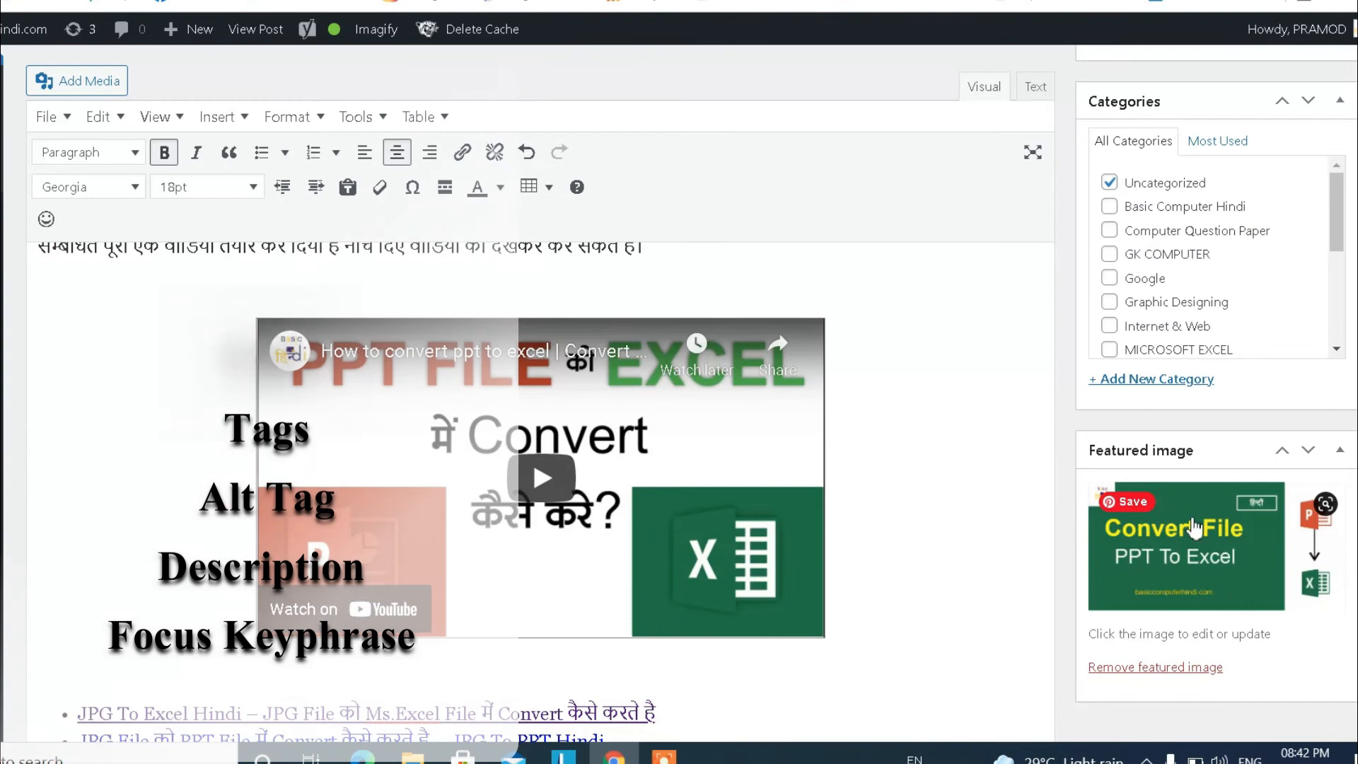
- Highlight "PPT To Excel Hindi" as the focus keyphrase in the Yoast SEO section
scroll(617, 421, "down", 6)
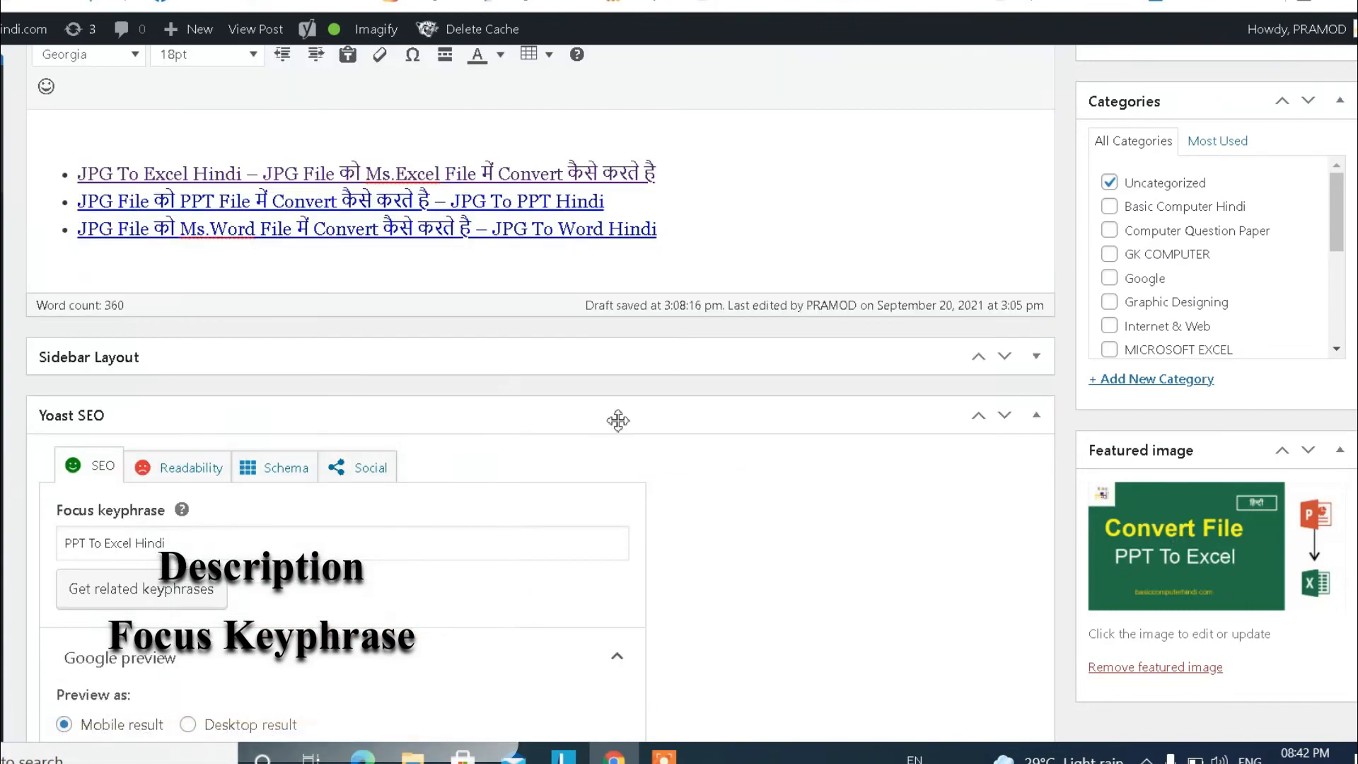
scroll(495, 410, "down", 4)
left_click(354, 270)
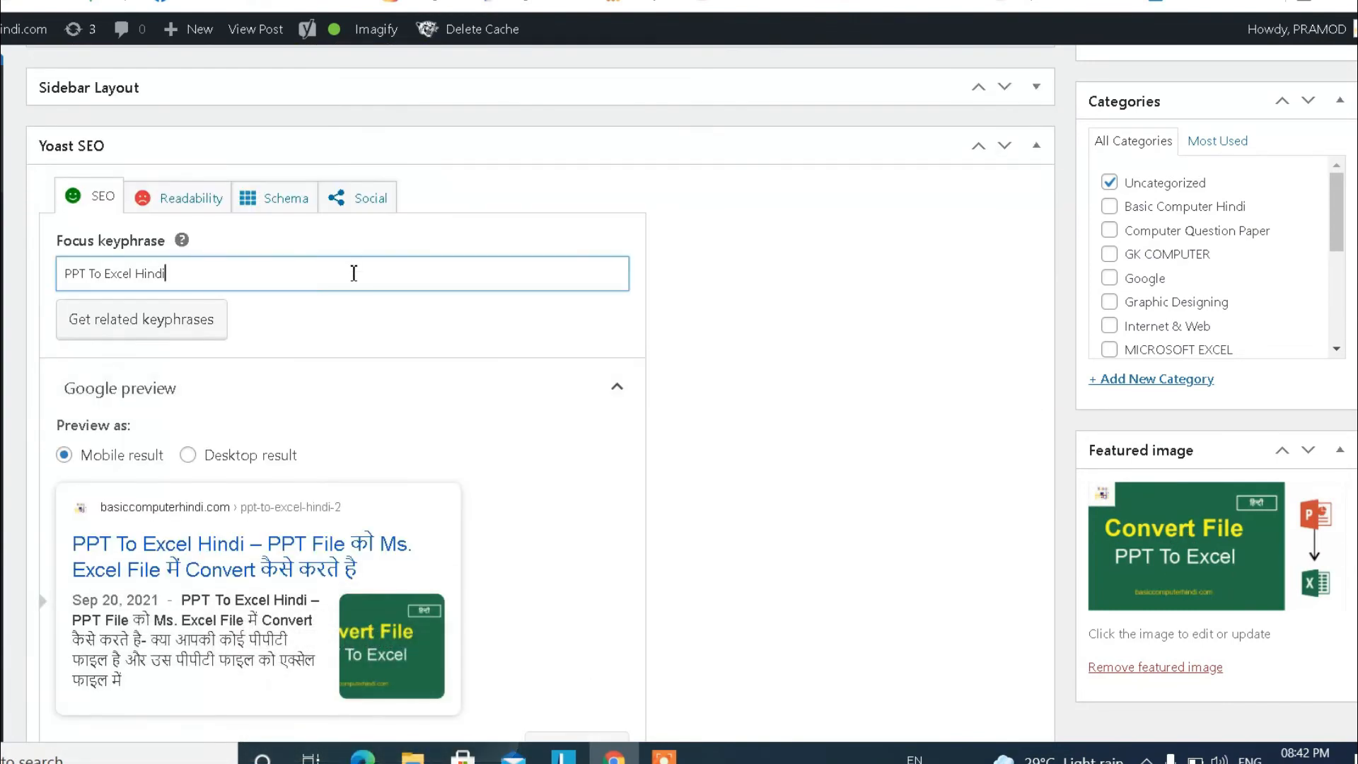
scroll(424, 304, "down", 3)
scroll(478, 342, "down", 1)
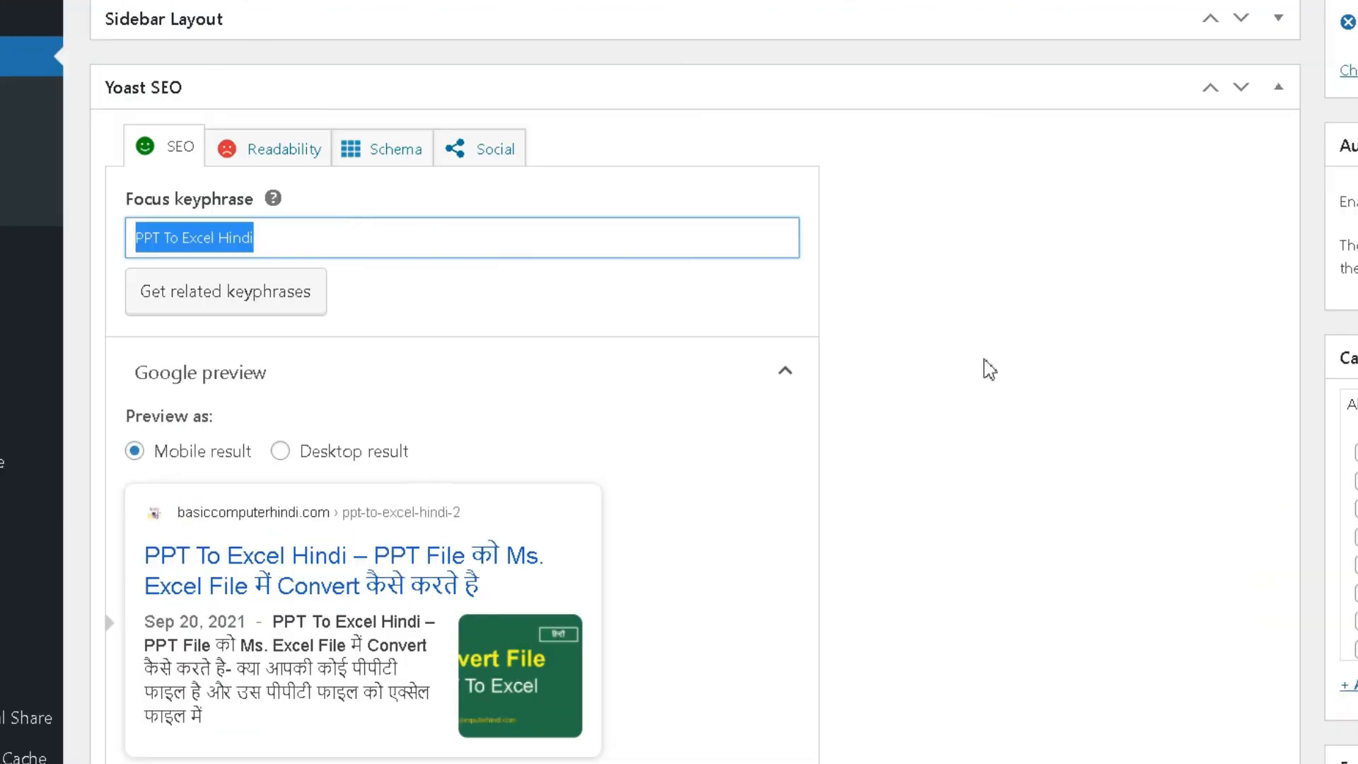
left_click(371, 237)
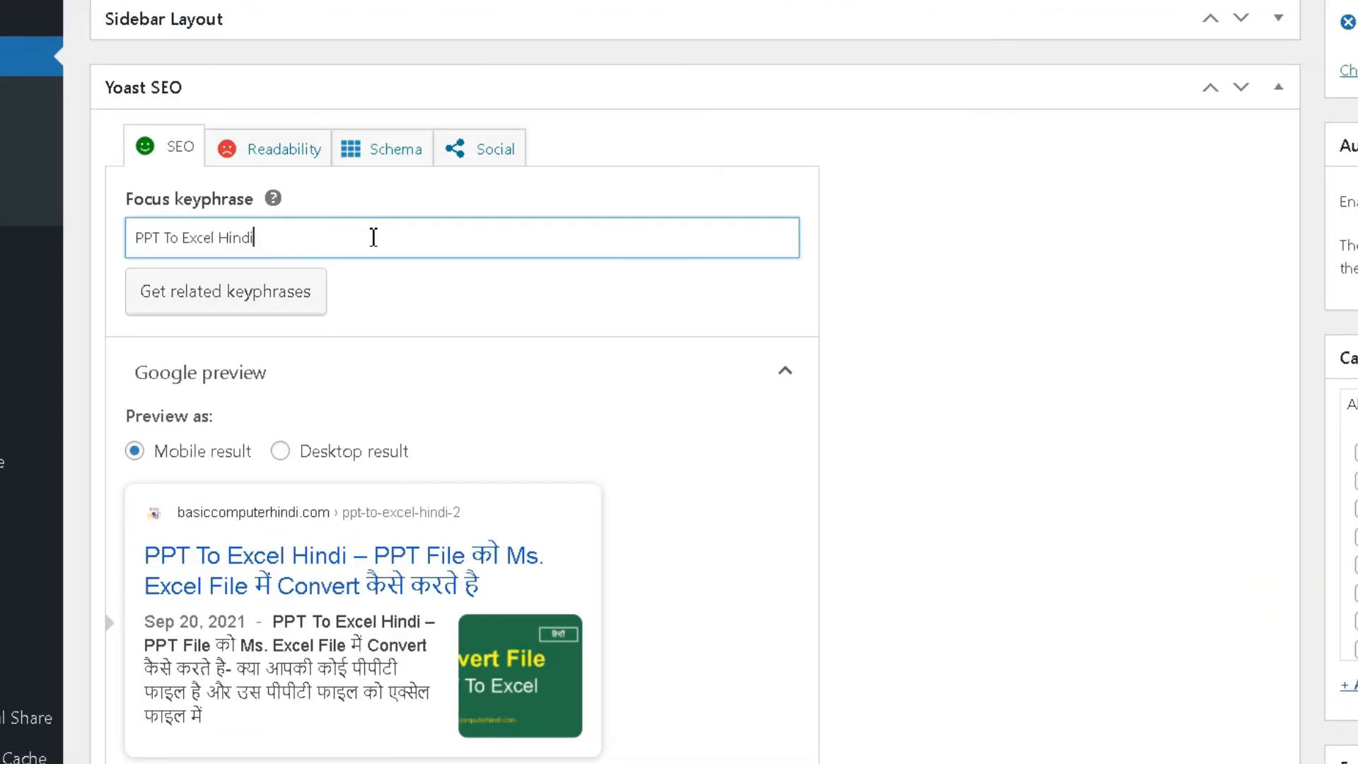
left_click_drag(374, 237, 92, 240)
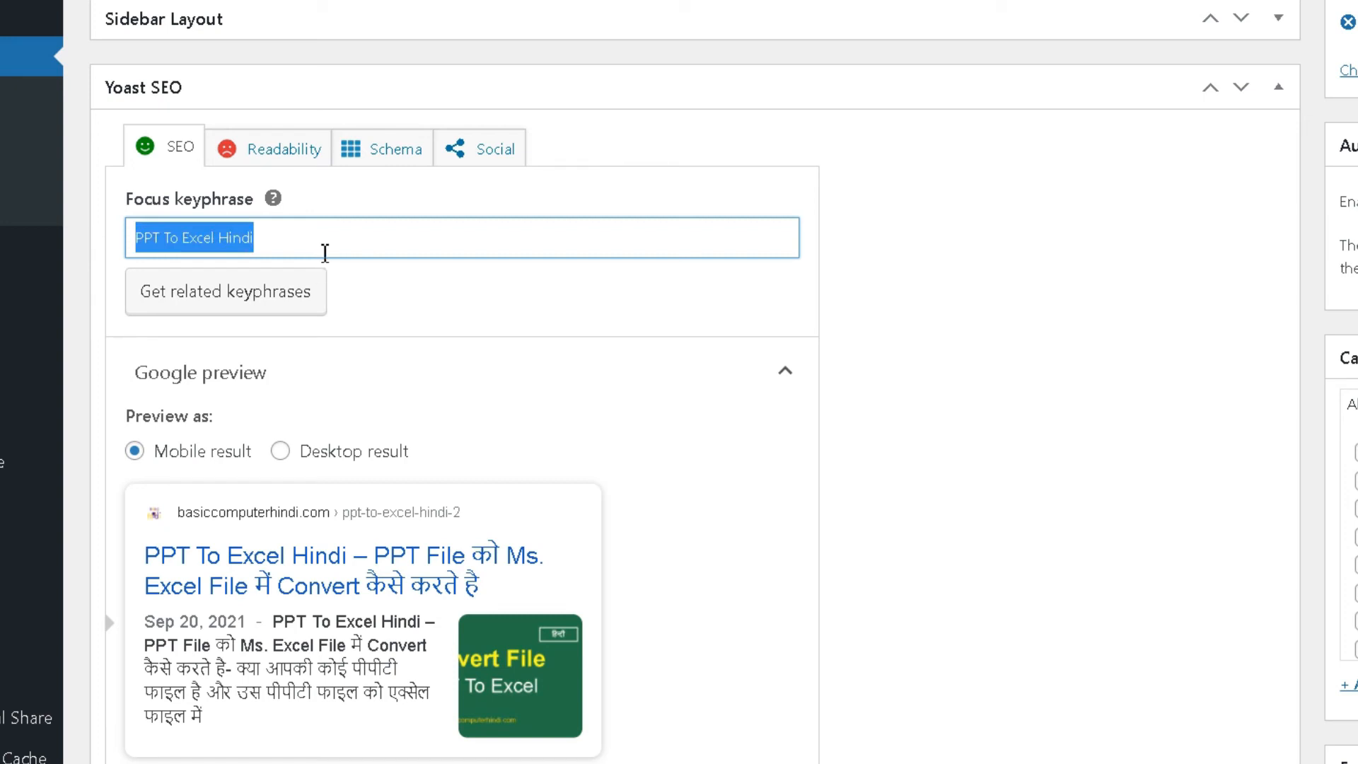
- Highlight "PPT To Excel Hindi" at the start of the meta description and return to the post title
scroll(654, 433, "down", 8)
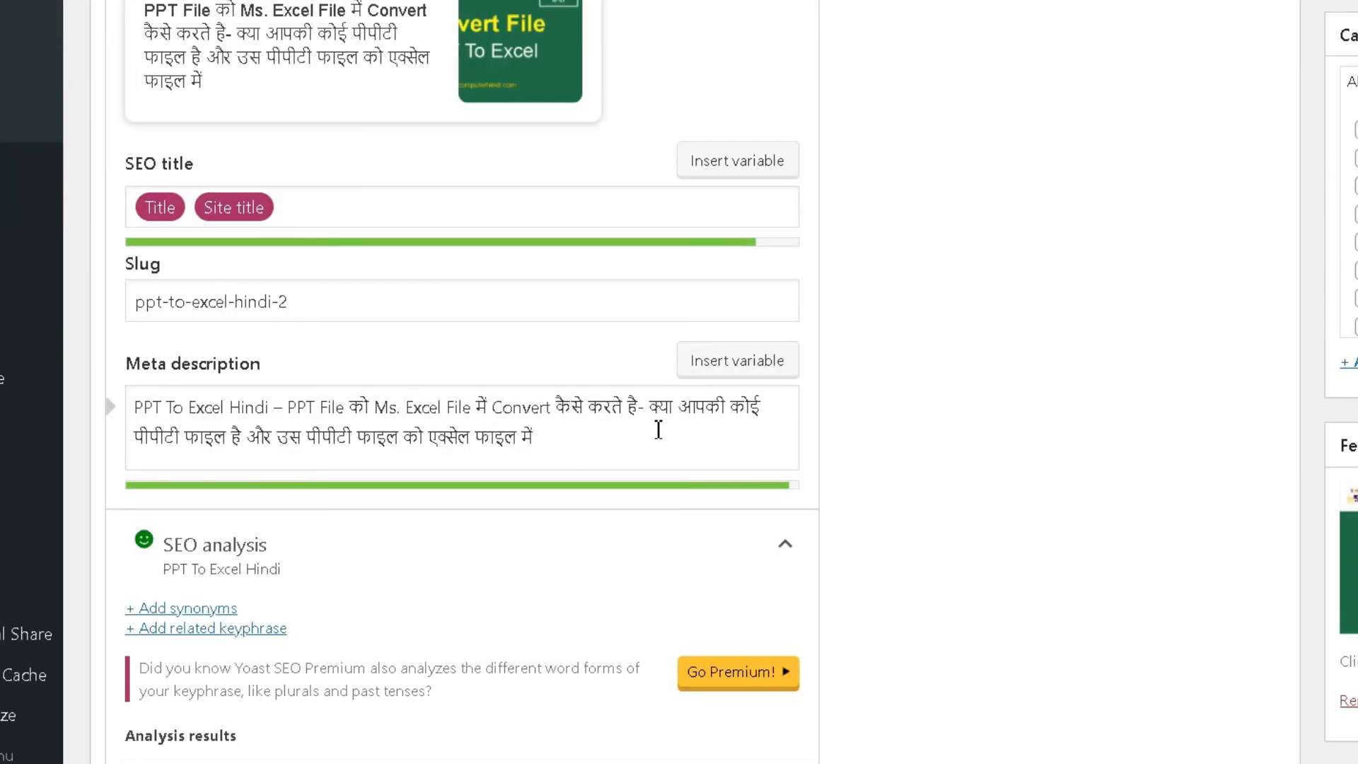
left_click_drag(282, 408, 131, 408)
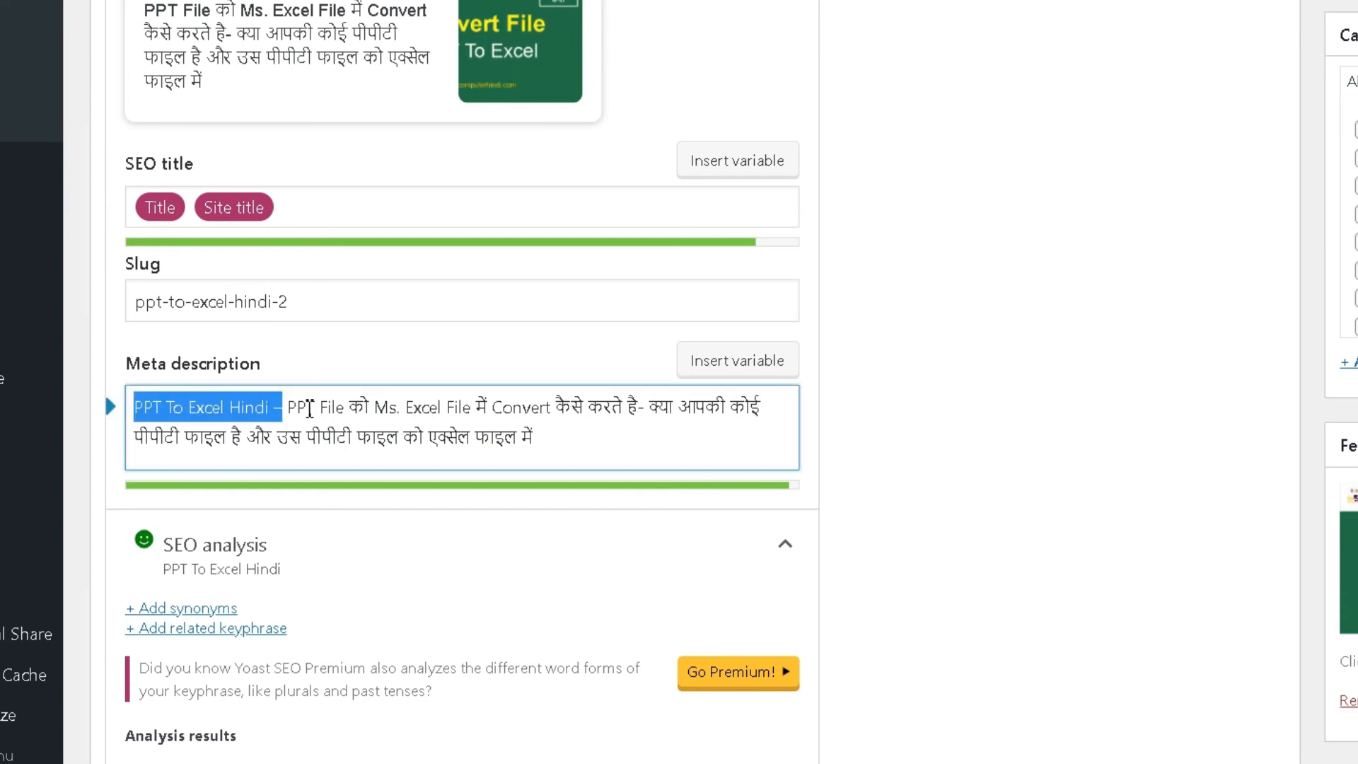
scroll(584, 430, "up", 15)
scroll(584, 430, "up", 10)
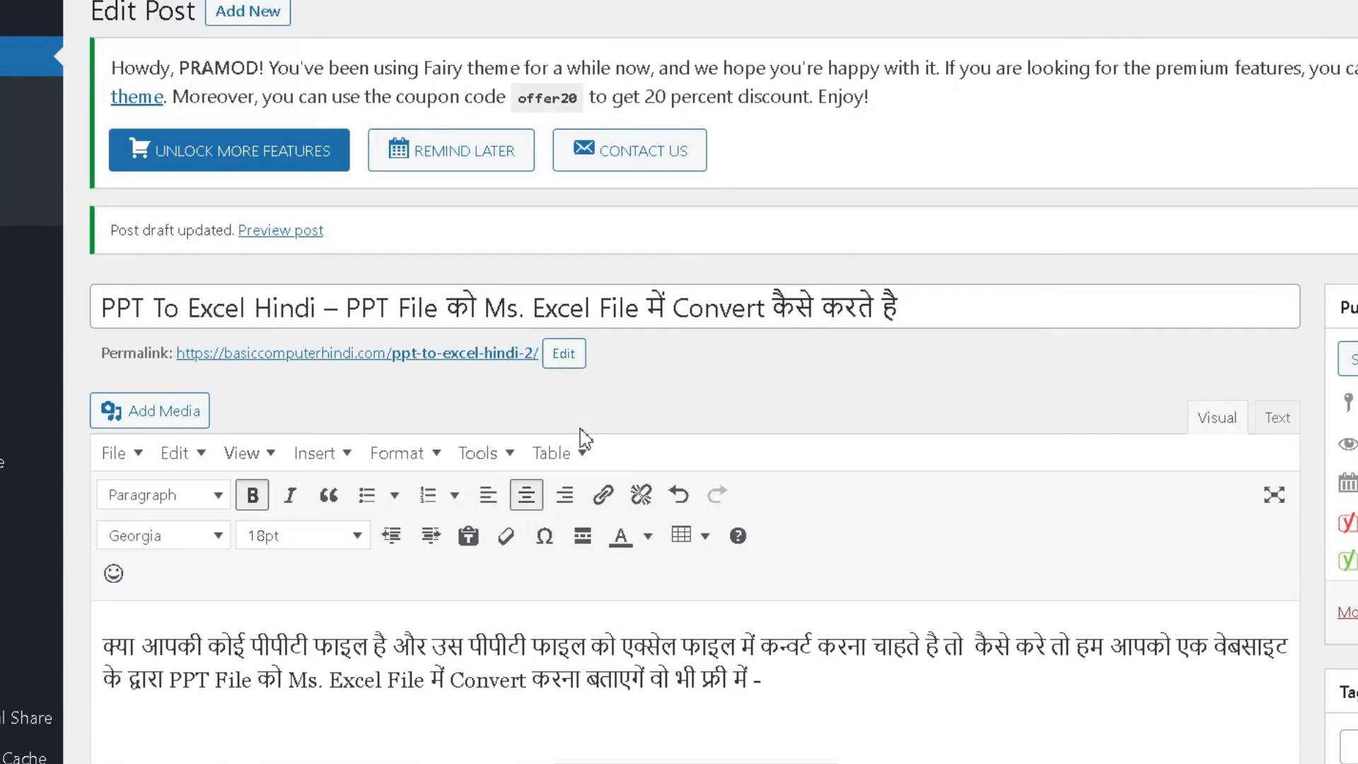
- Compare the post with the basiccomputerhindi.com entry in the Google results for "PPT To Excel Hindi"
scroll(584, 438, "down", 6)
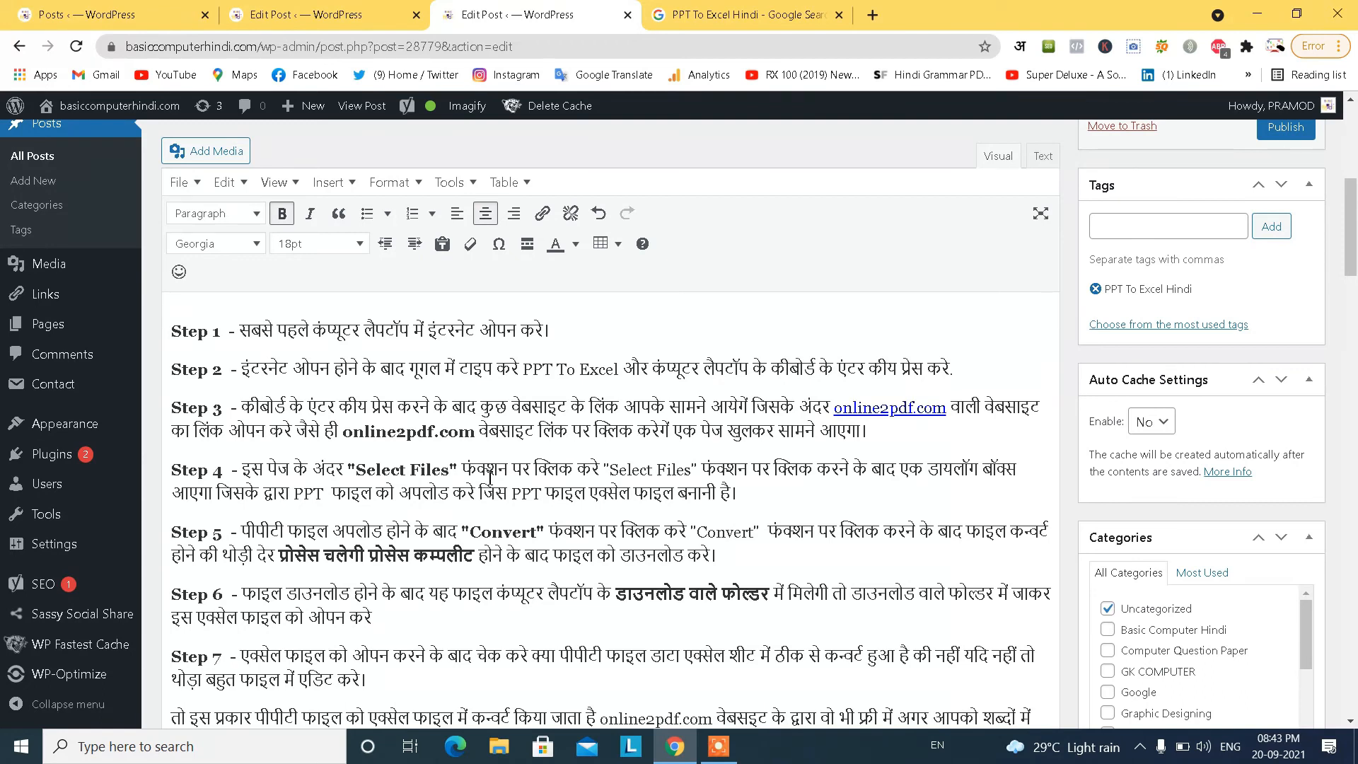
scroll(522, 512, "up", 7)
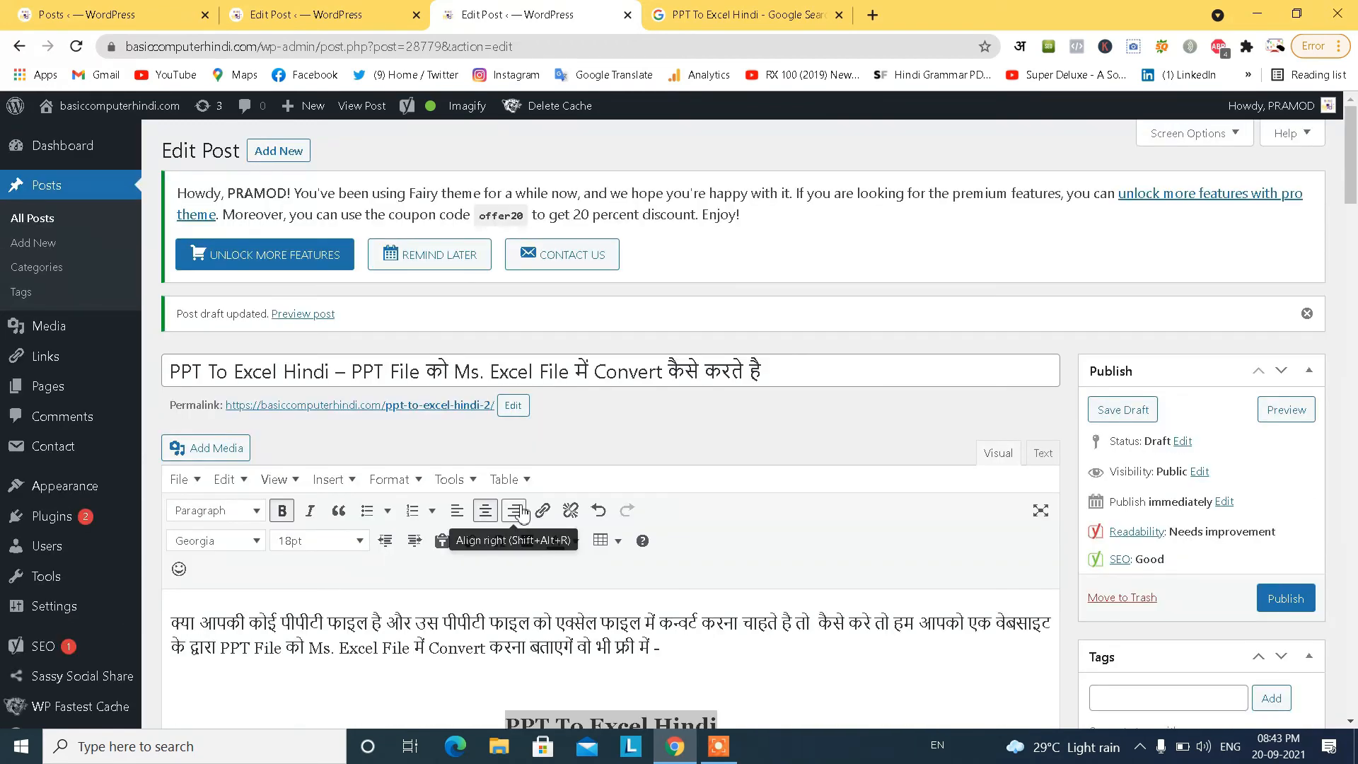
left_click(743, 14)
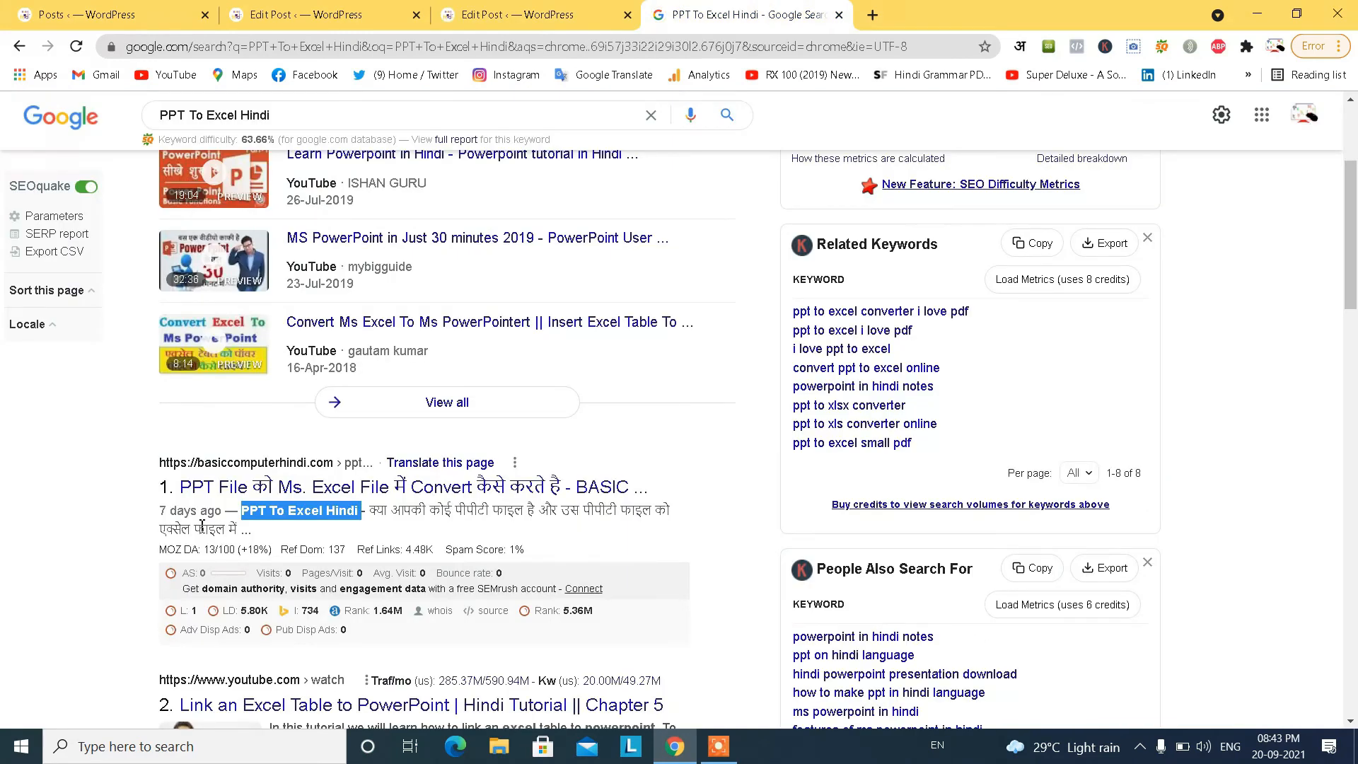
scroll(127, 527, "up", 3)
scroll(127, 527, "down", 3)
left_click(555, 14)
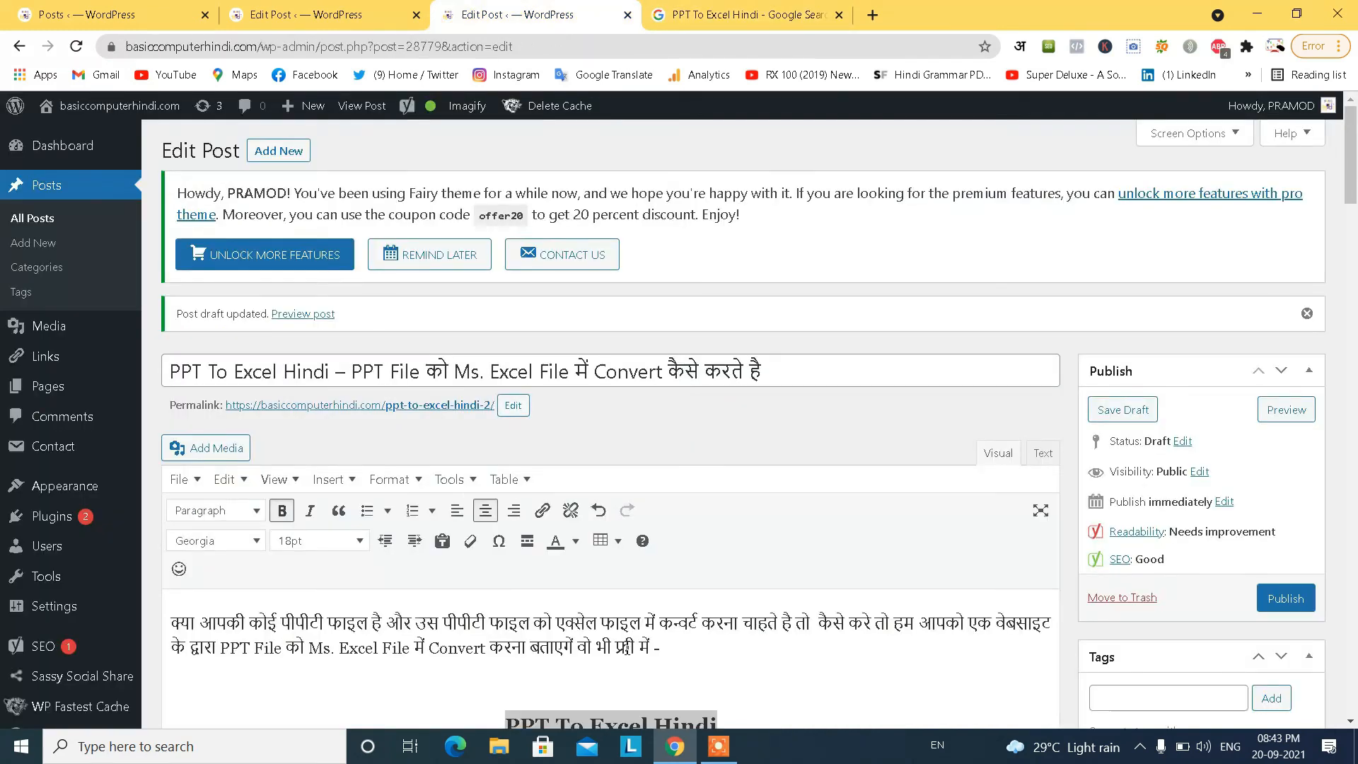
- Read through the conversion steps in the post content and highlight the "PPT To Excel Hindi" heading above Step 1
scroll(627, 647, "down", 4)
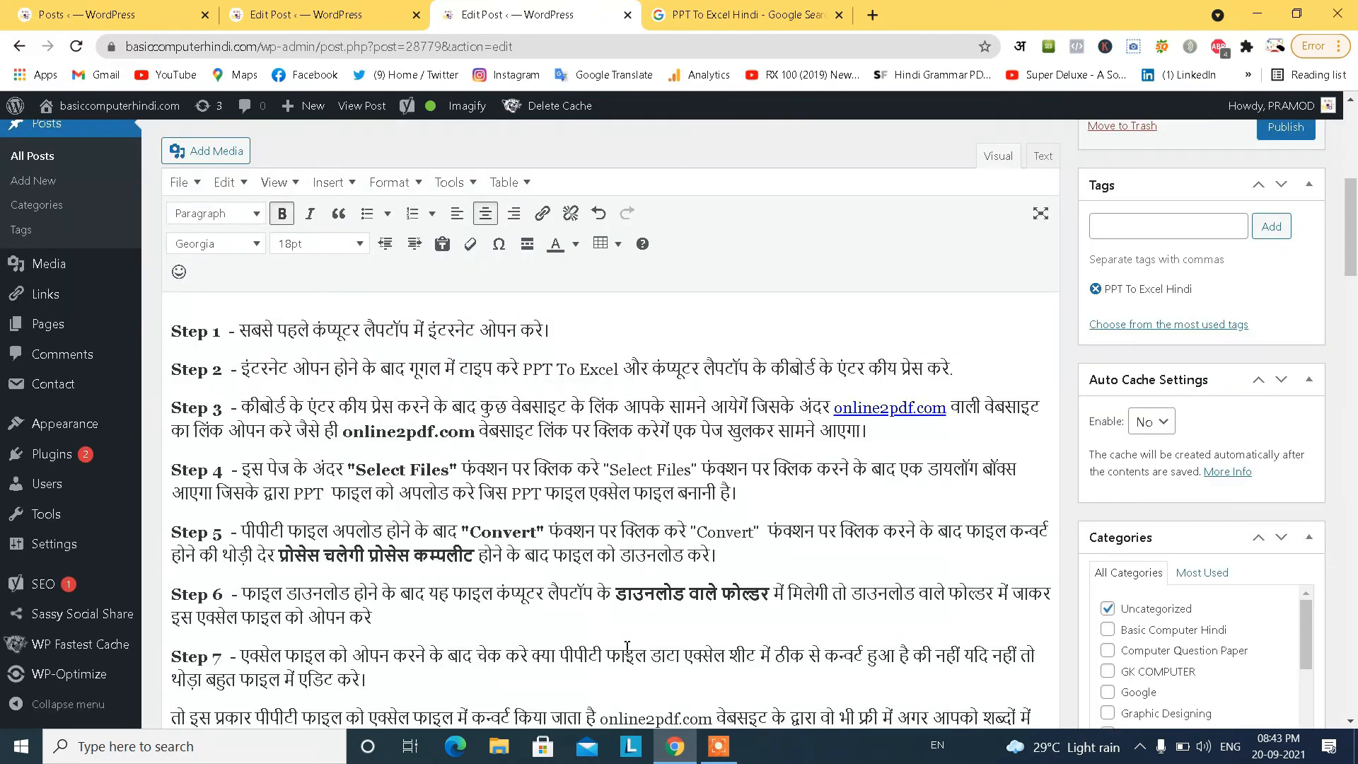
scroll(626, 647, "down", 3)
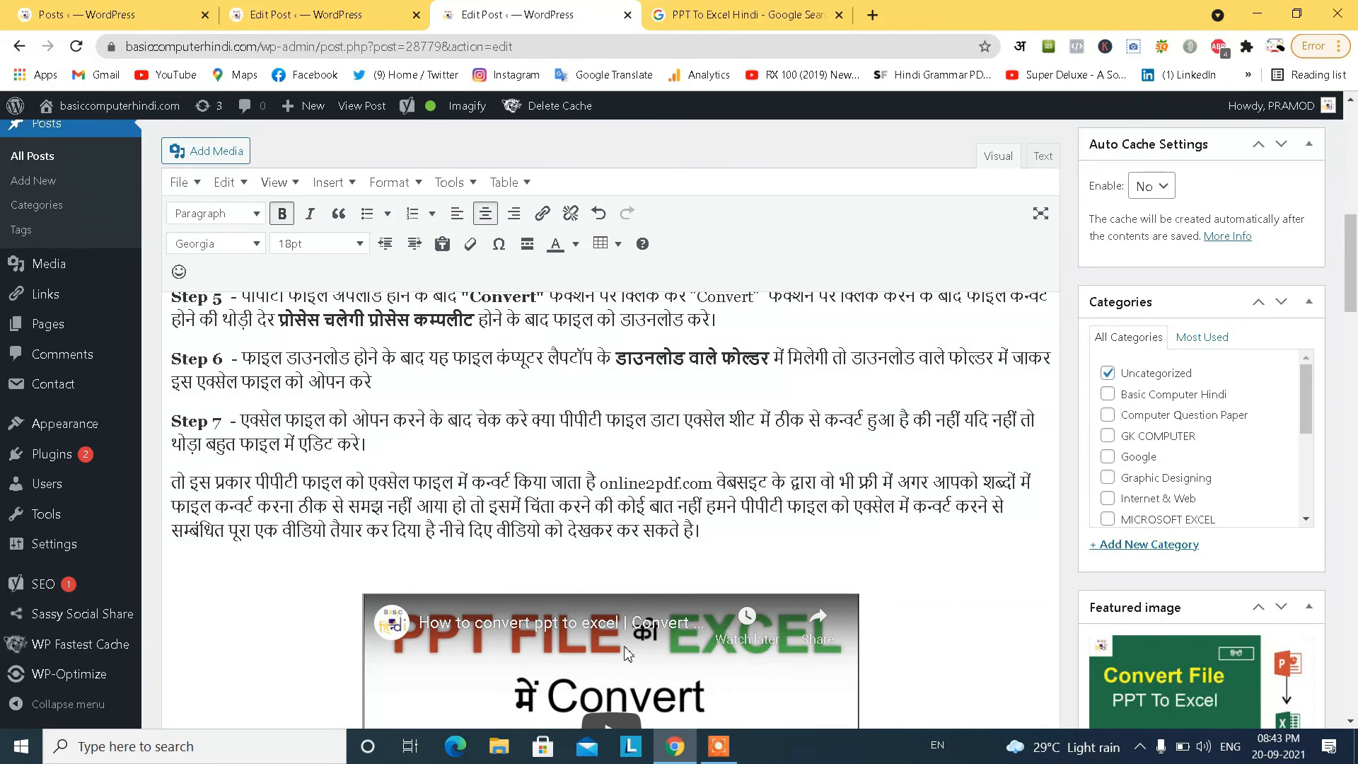
scroll(627, 653, "up", 3)
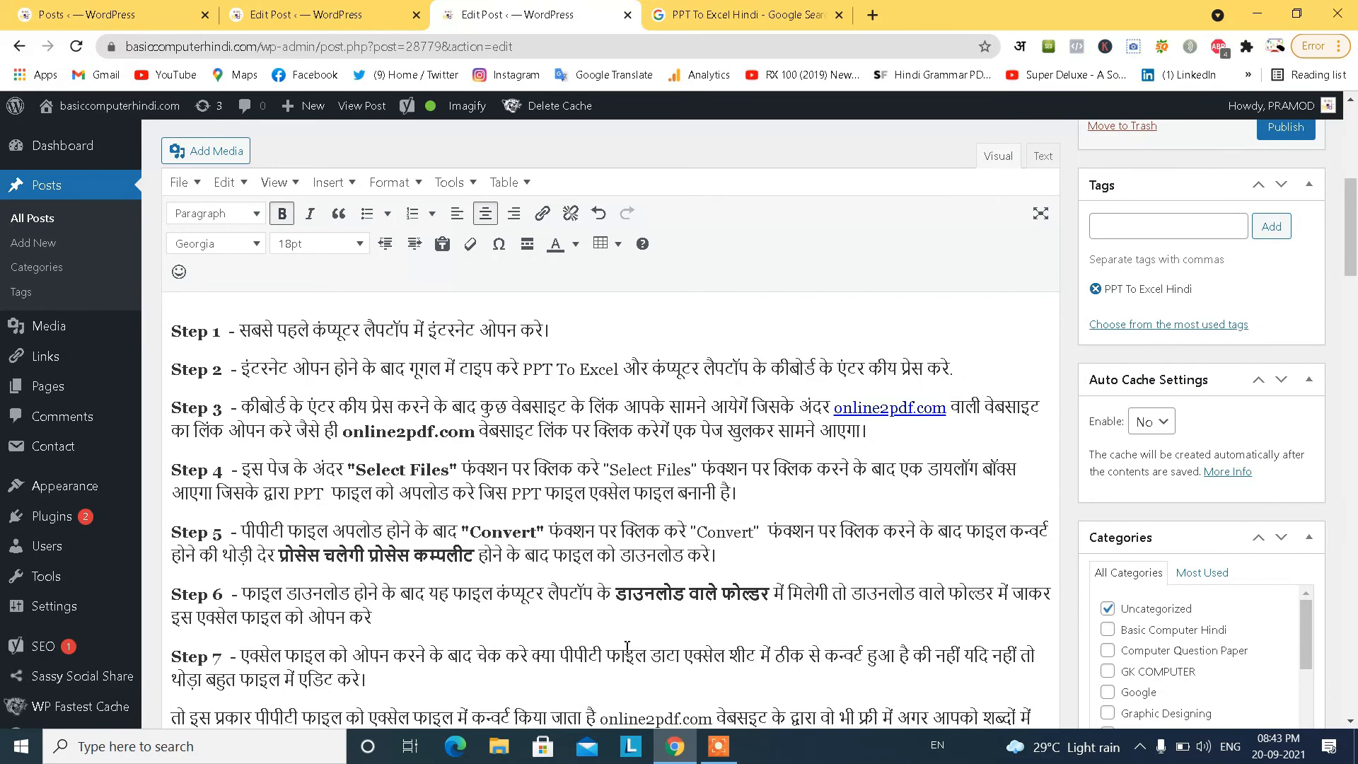
scroll(495, 479, "up", 3)
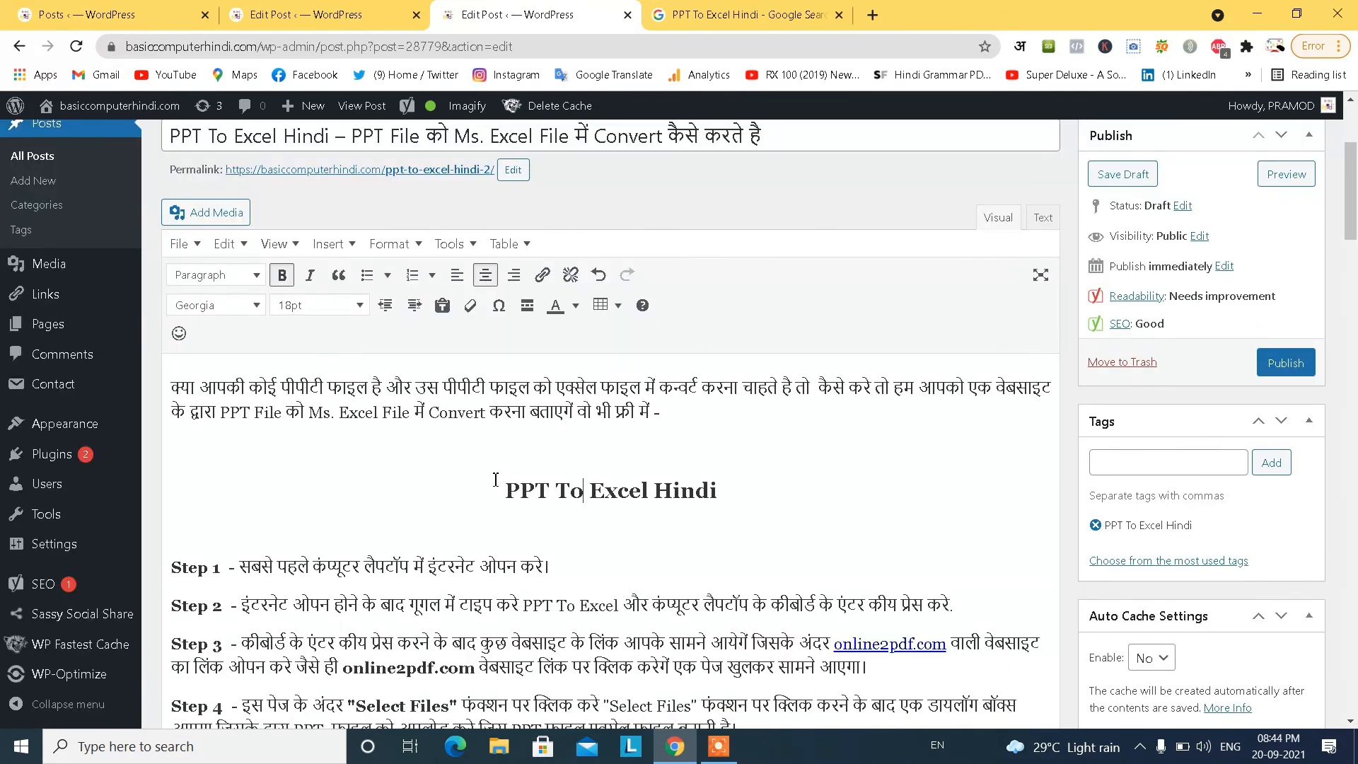
left_click_drag(502, 488, 710, 535)
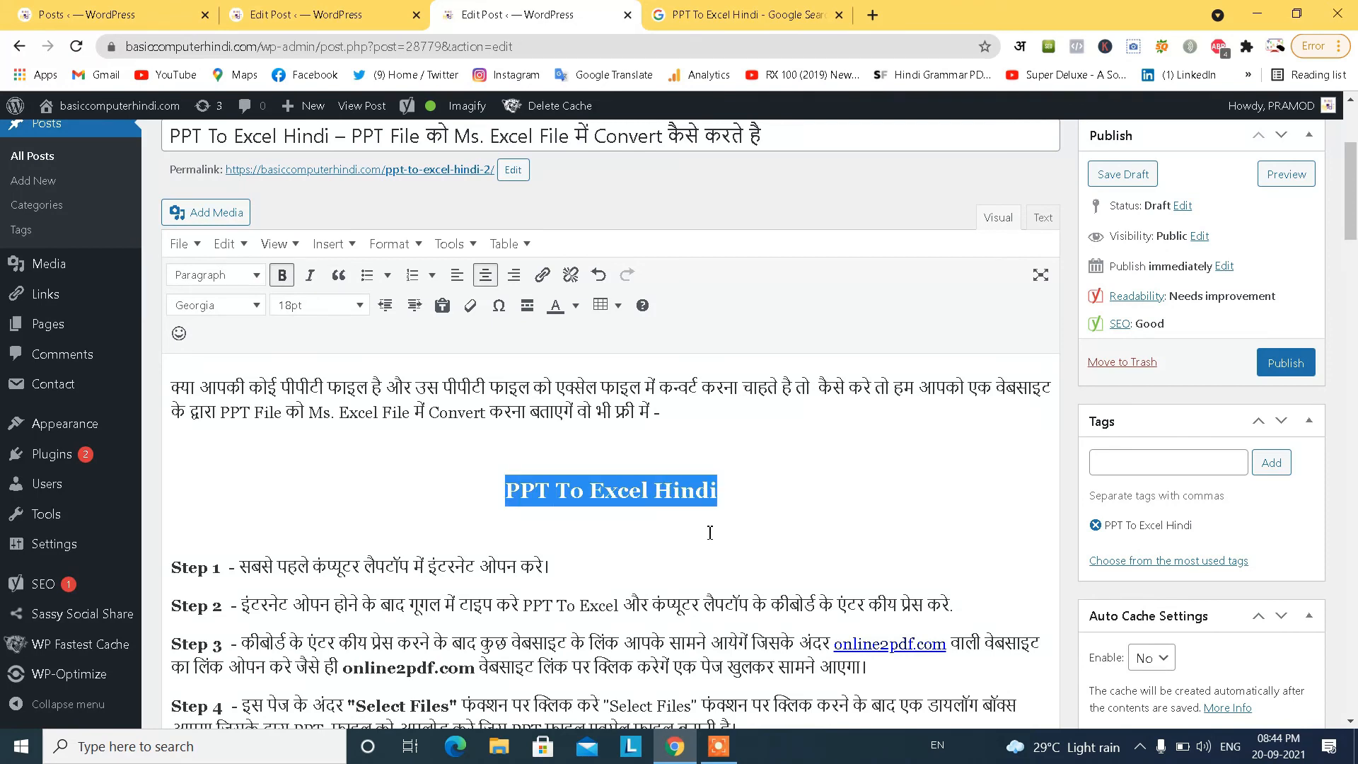
left_click(684, 495)
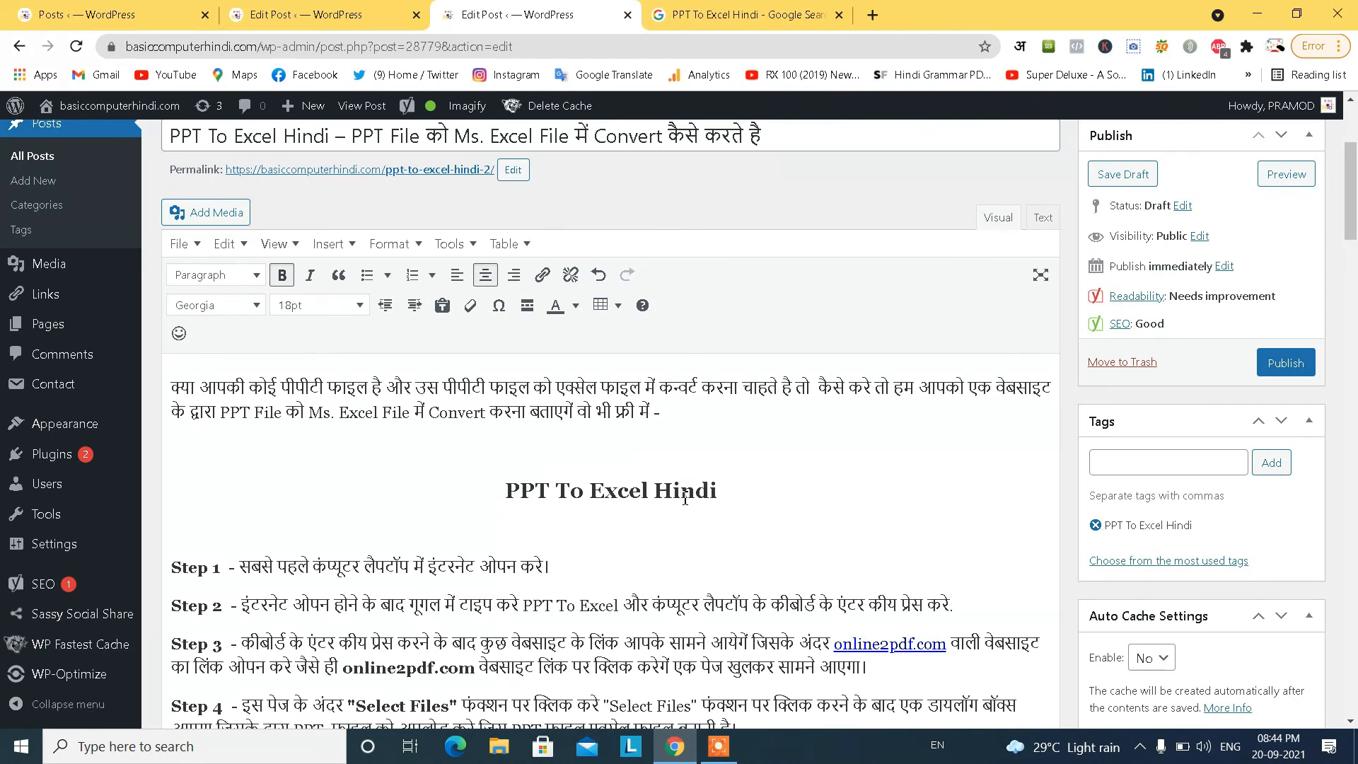